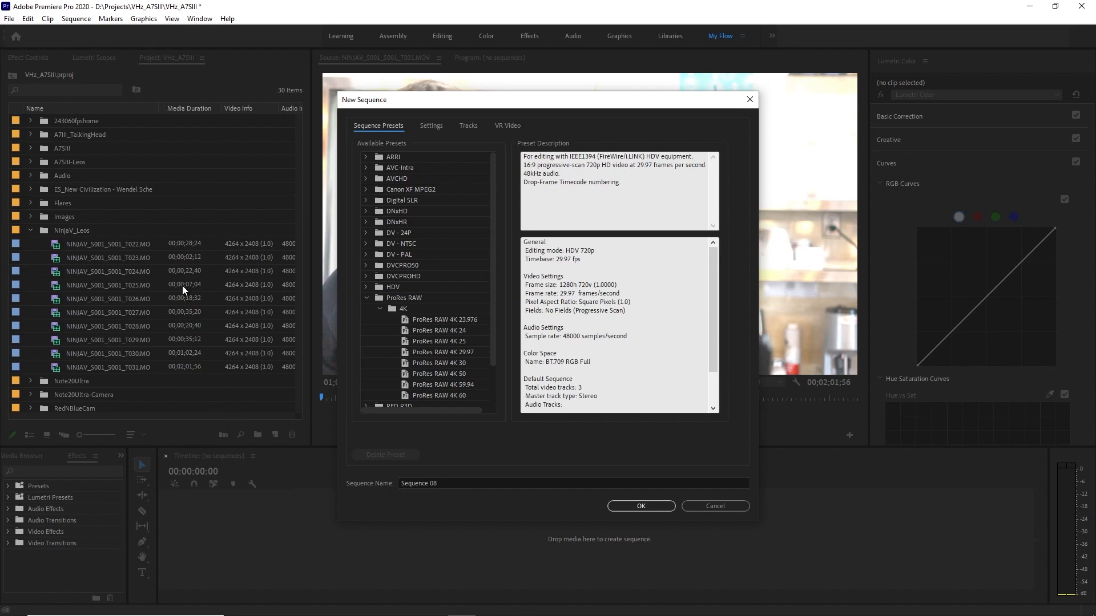
Start a new sequence based on the ProRes RAW 4K 23.976 preset.
{"action": "left_click", "coordinate": [700, 505]}
{"action": "left_click_drag", "start_coordinate": [124, 416], "coordinate": [83, 413]}
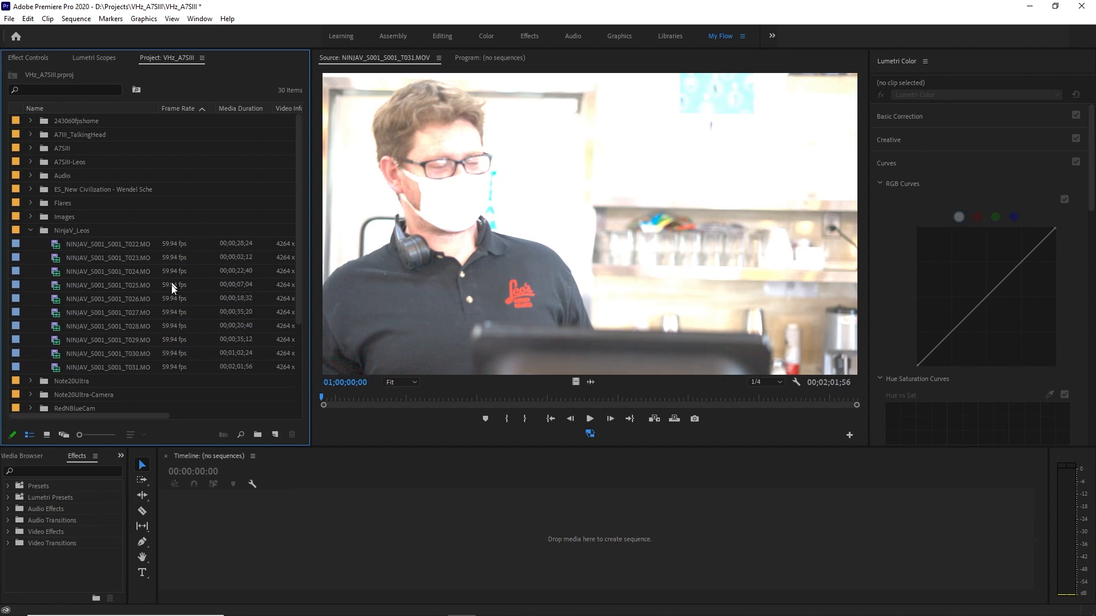
{"action": "left_click", "coordinate": [491, 531]}
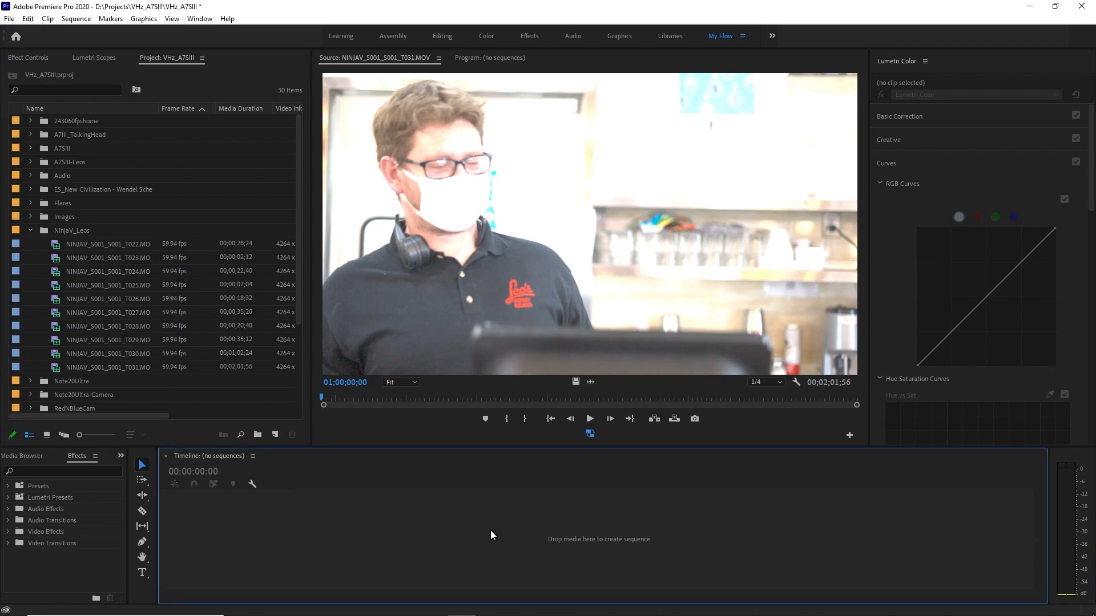
{"action": "key", "text": "ctrl+n"}
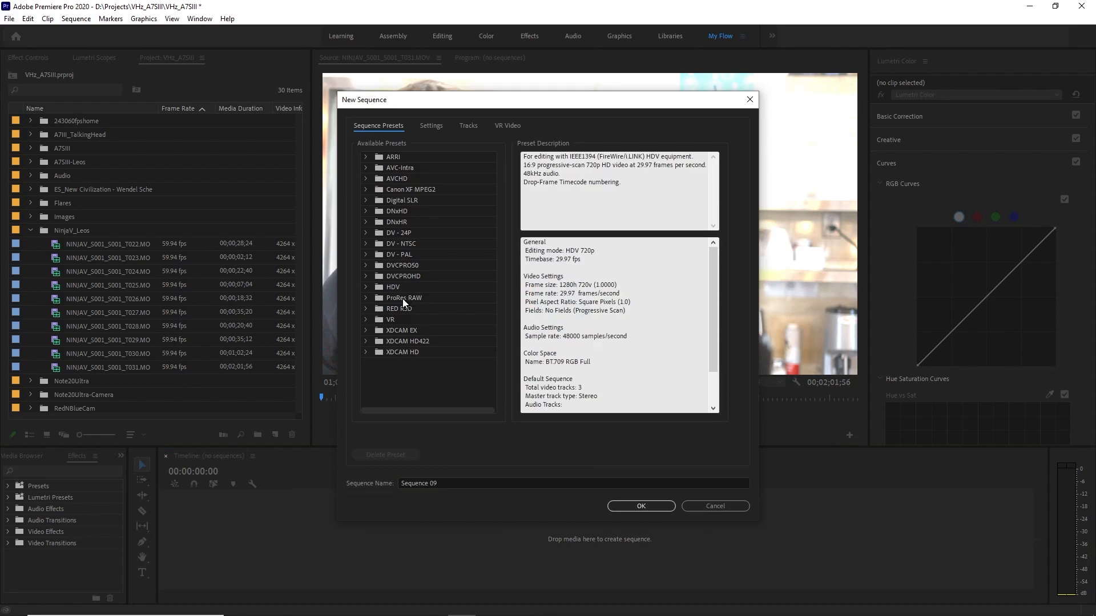
{"action": "left_click", "coordinate": [367, 299]}
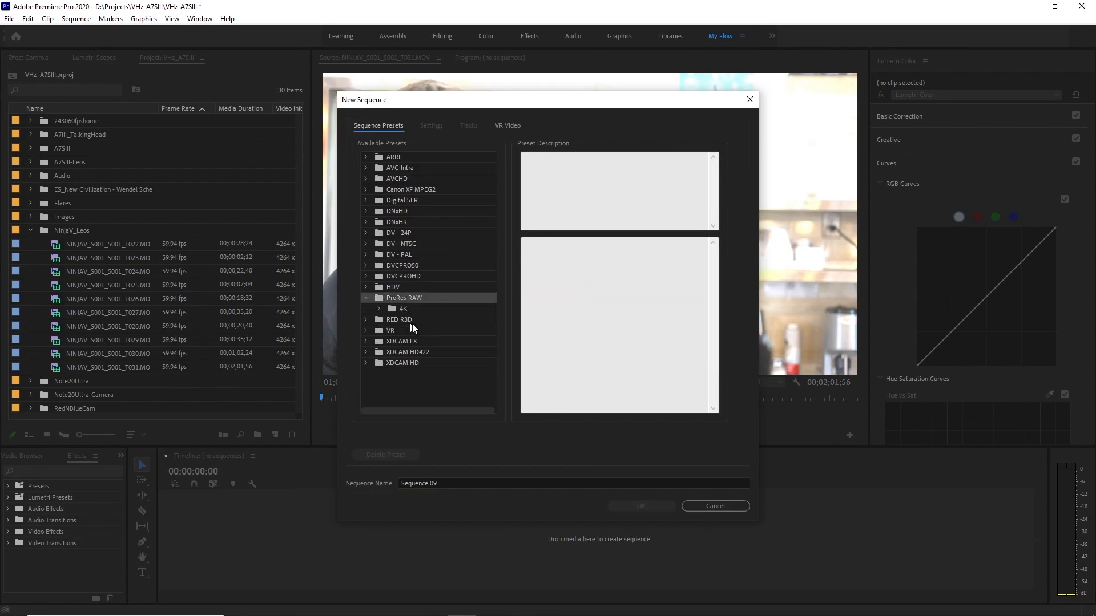
{"action": "left_click", "coordinate": [378, 309]}
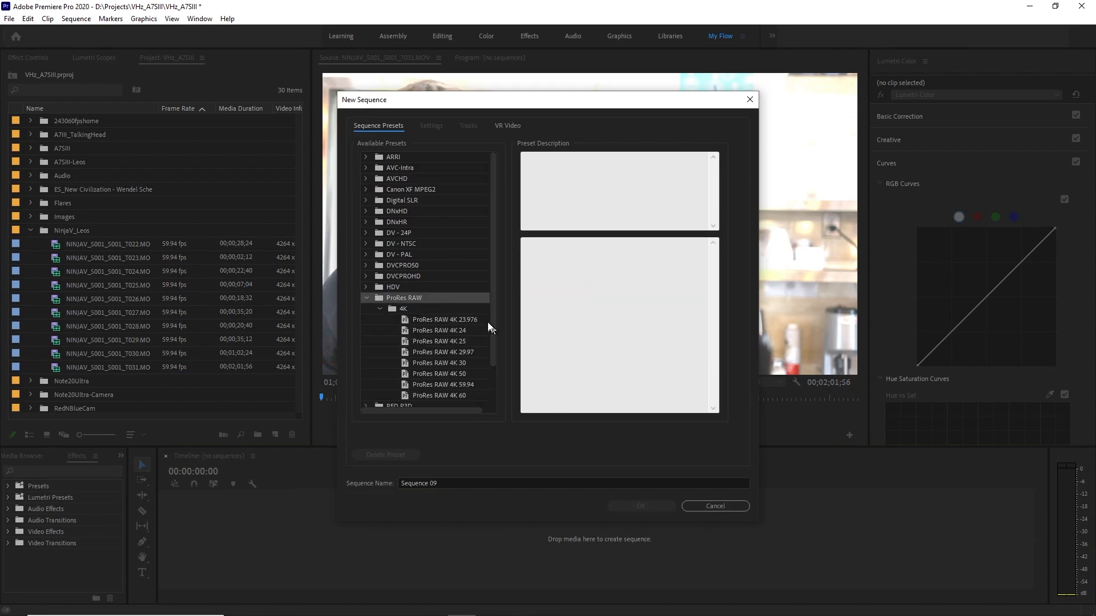
{"action": "left_click", "coordinate": [444, 322]}
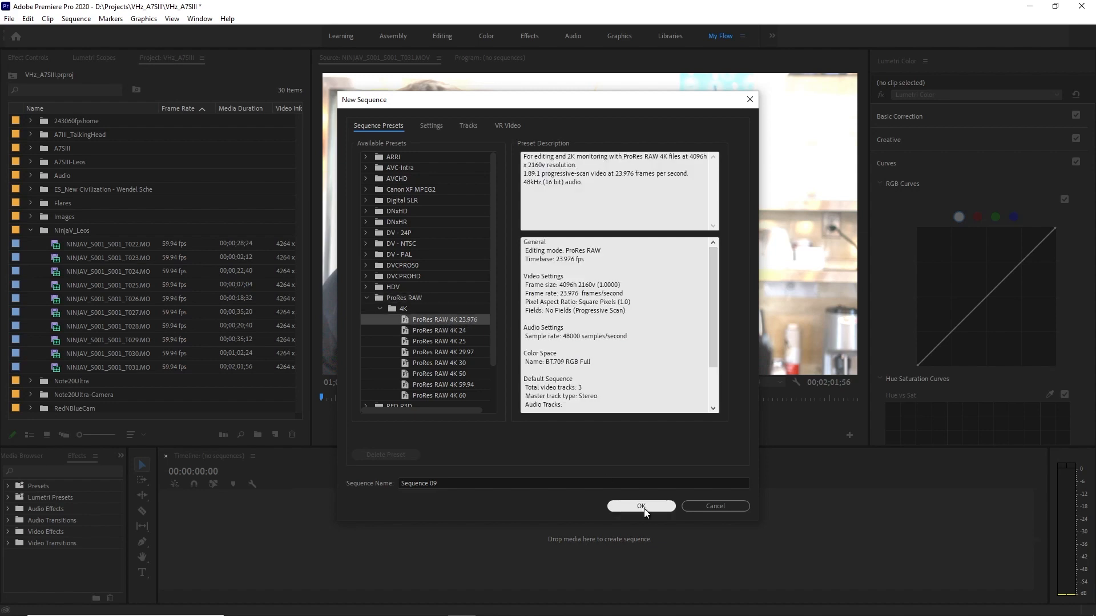
Name the new sequence "RAW Prores" and create it.
{"action": "left_click_drag", "start_coordinate": [464, 484], "coordinate": [391, 486]}
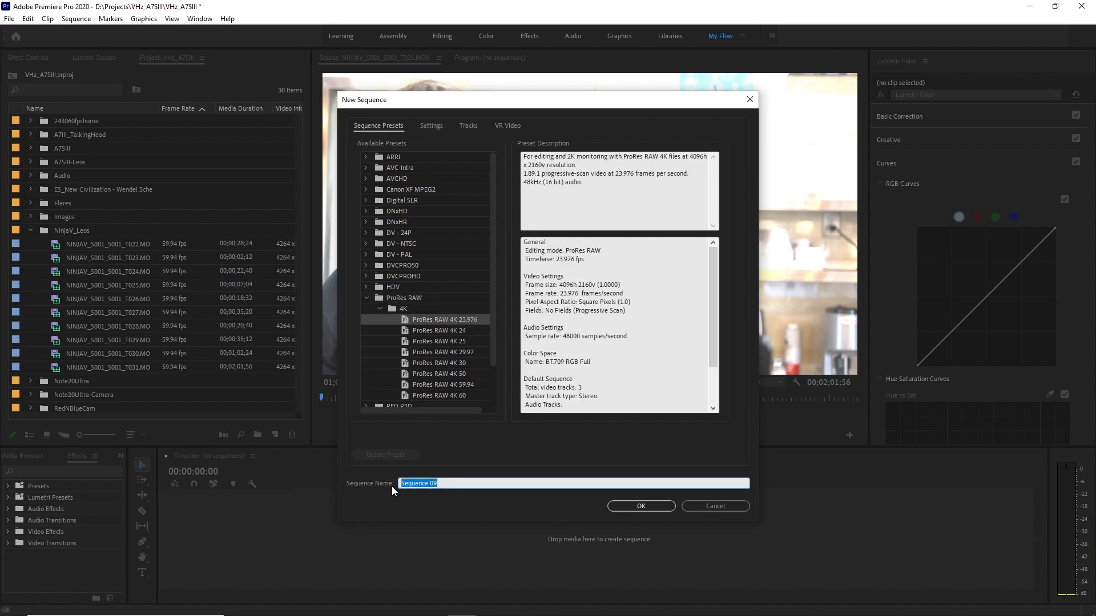
{"action": "type", "text": "P"}
{"action": "type", "text": "ro"}
{"action": "type", "text": "RAW Pro"}
{"action": "type", "text": "res"}
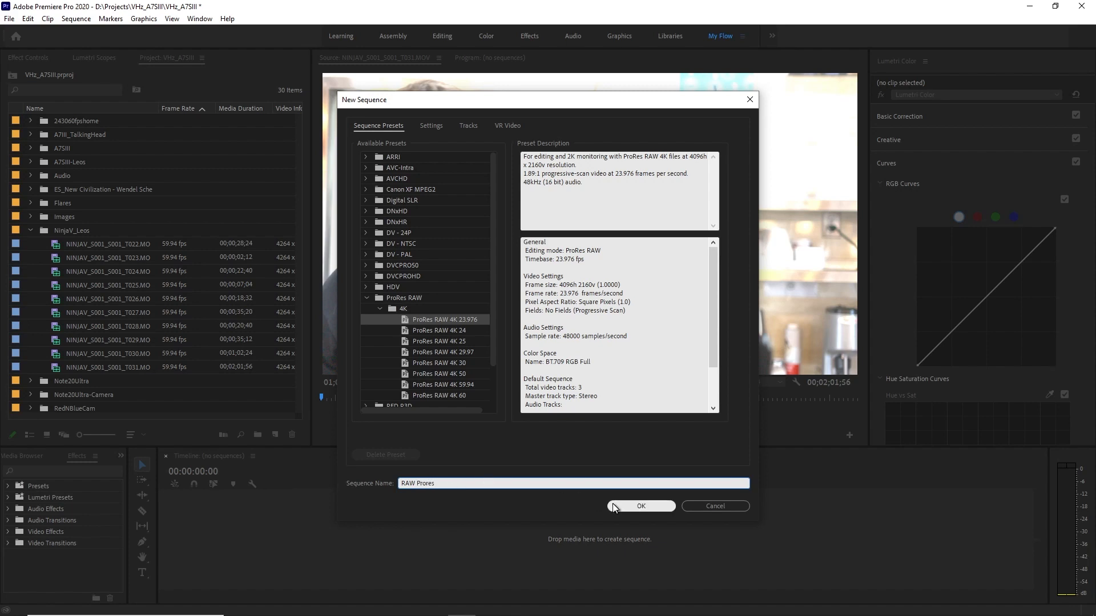
{"action": "left_click", "coordinate": [622, 506]}
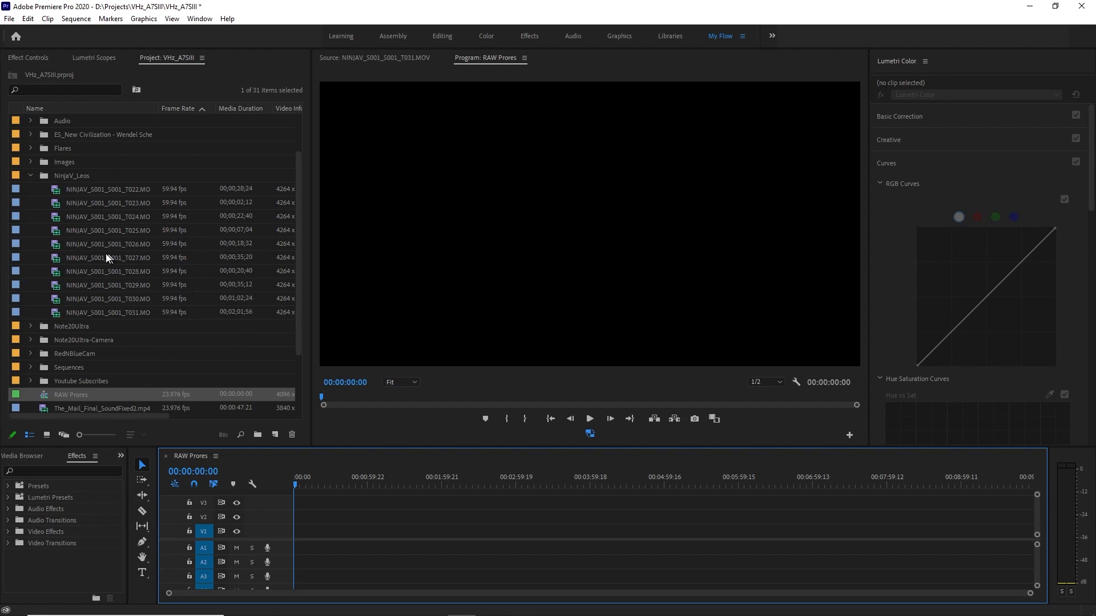
Add clips NINJAV_S001_S001_T027 and T031 to the start of the RAW Prores timeline, changing the sequence settings to match the clips.
{"action": "left_click", "coordinate": [136, 258]}
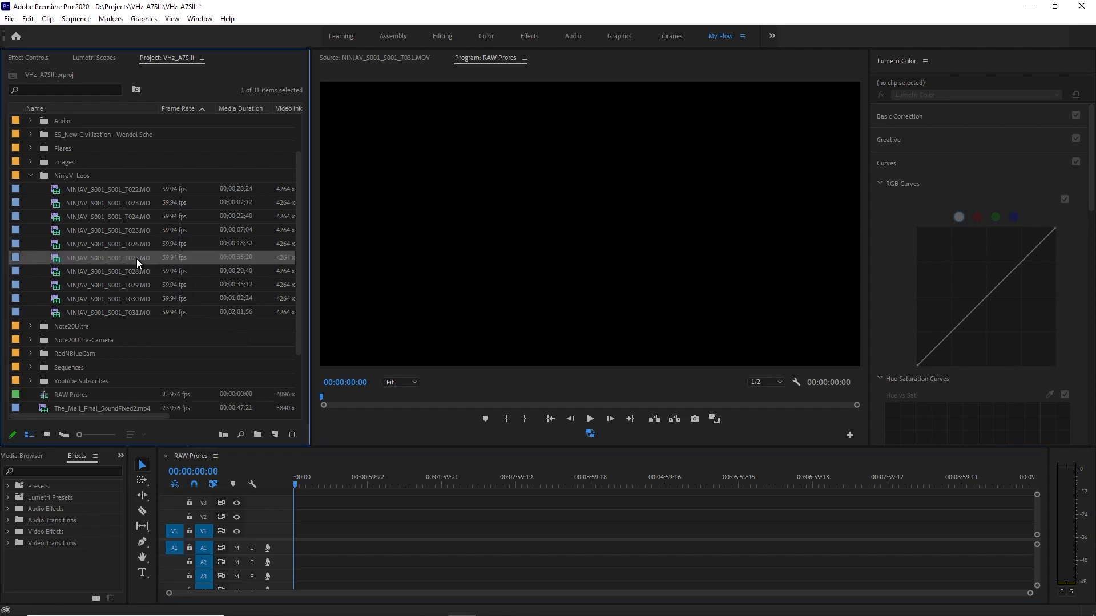
{"action": "left_click", "coordinate": [138, 311], "text": "ctrl"}
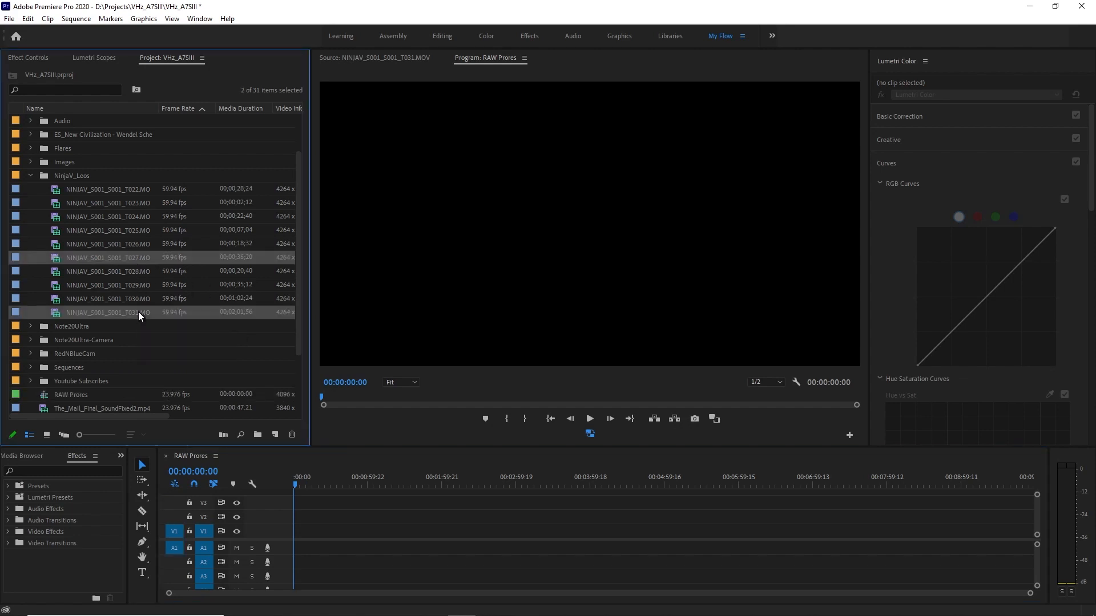
{"action": "left_click_drag", "start_coordinate": [105, 255], "coordinate": [332, 546]}
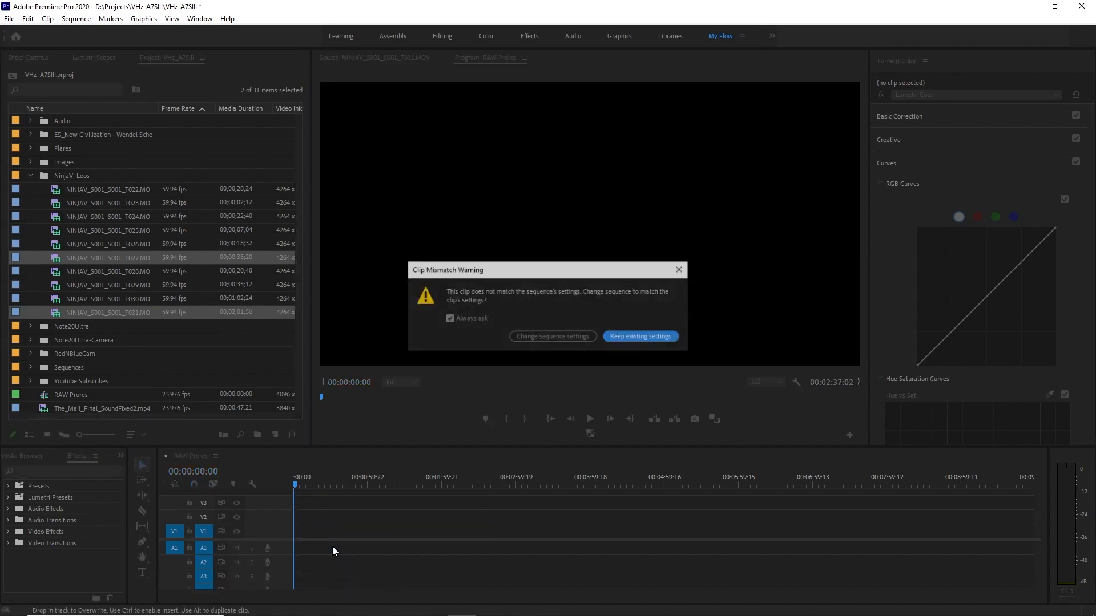
{"action": "left_click", "coordinate": [537, 337]}
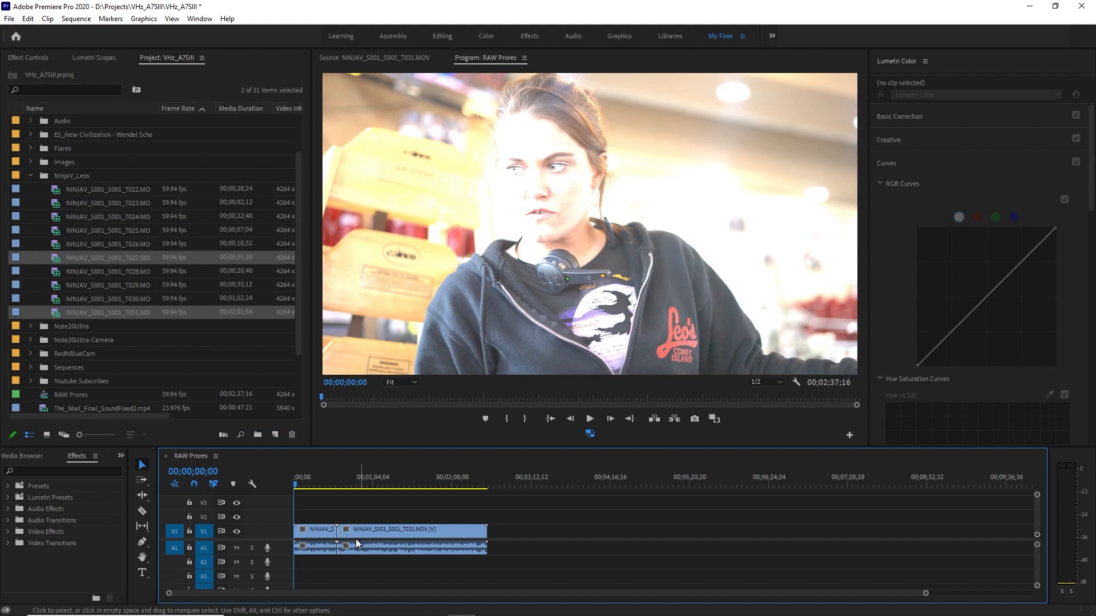
Check the NinjaV_Leos clips' video information and examine the first timeline clip's levels in Lumetri Scopes.
{"action": "left_click_drag", "start_coordinate": [67, 416], "coordinate": [126, 416]}
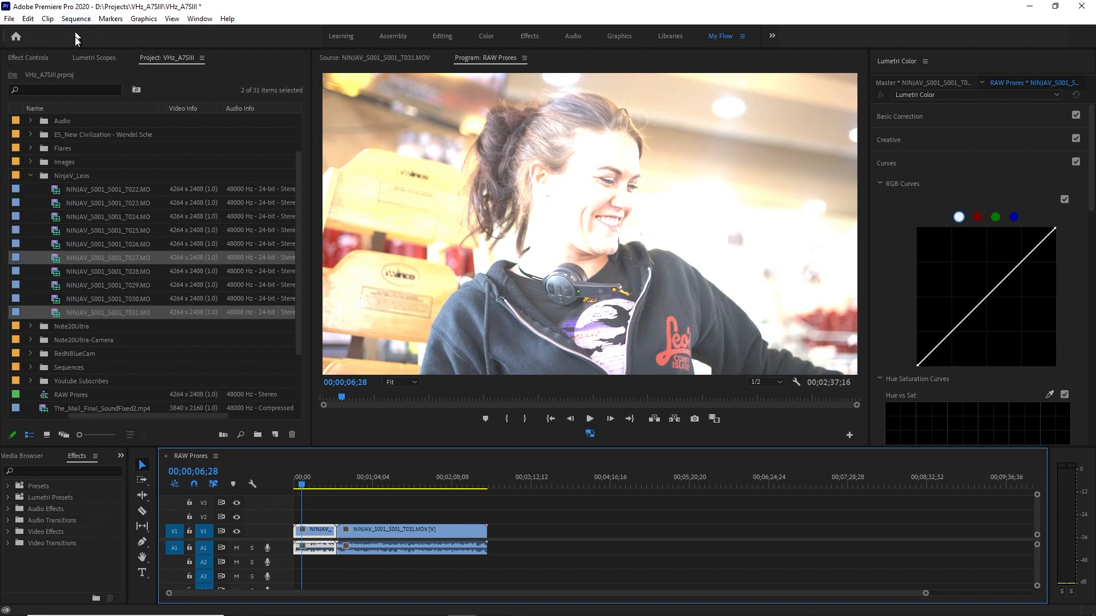
{"action": "left_click", "coordinate": [31, 175]}
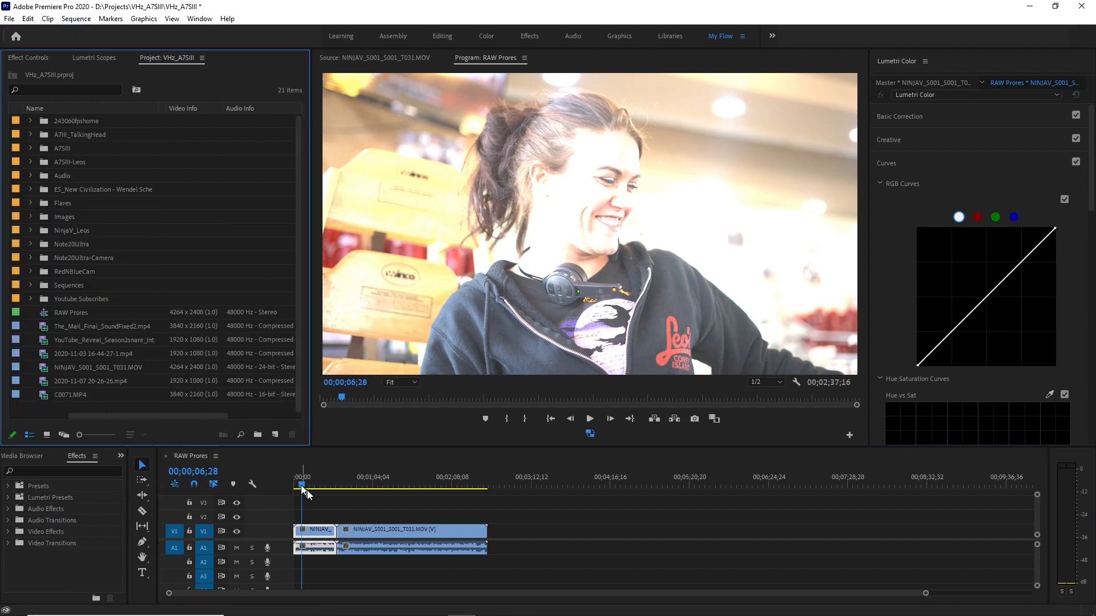
{"action": "left_click", "coordinate": [27, 59]}
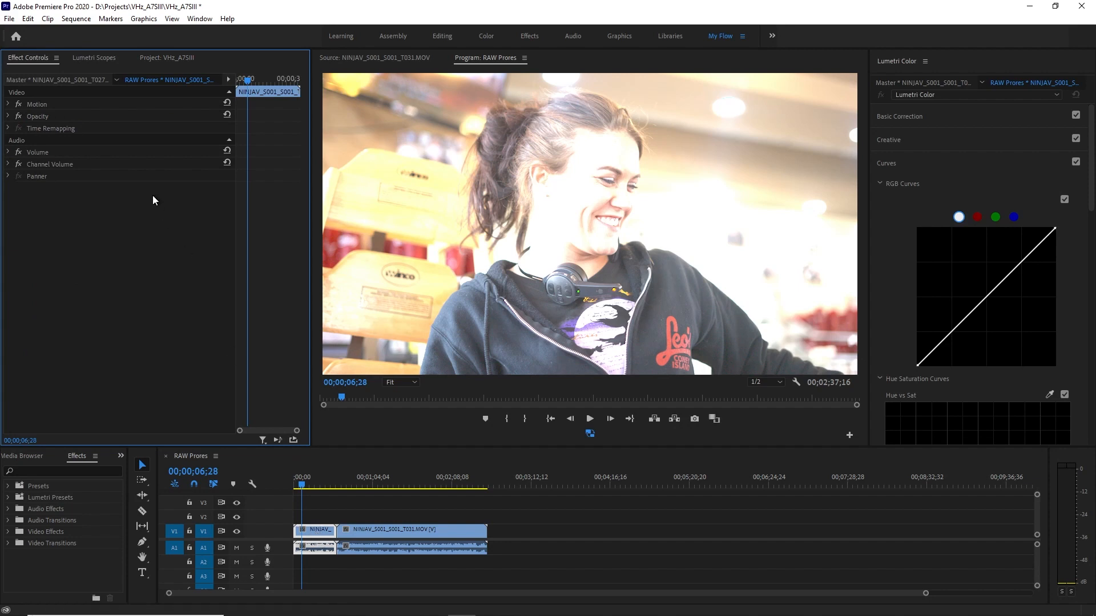
{"action": "left_click", "coordinate": [99, 62]}
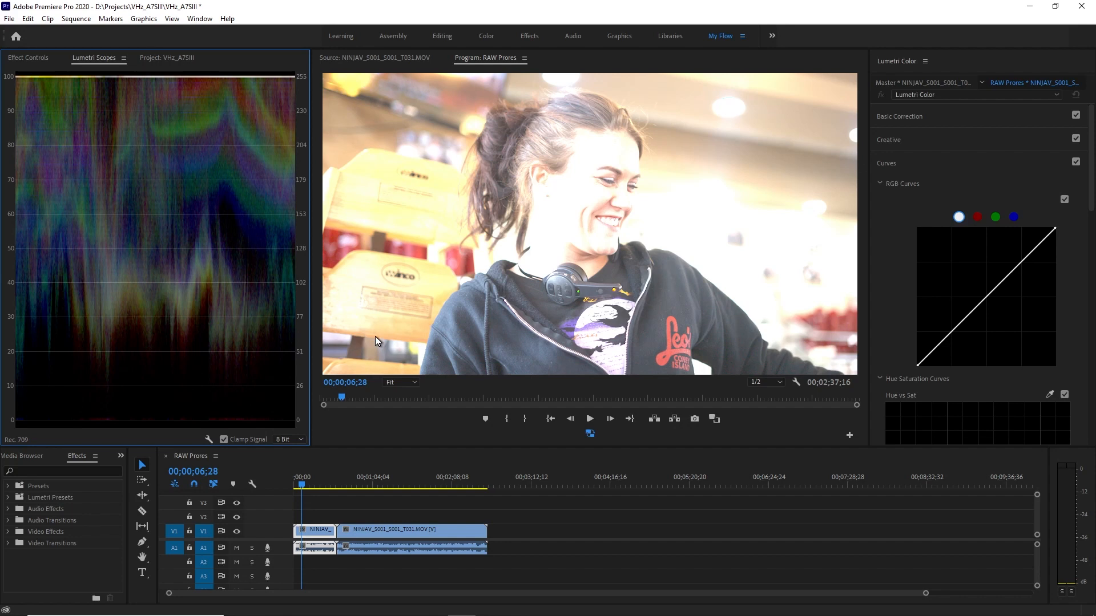
Set the color space in the T027 master clip's PRORES RAW Source Settings to S-Gamut3.Cine/S-Log3.
{"action": "left_click", "coordinate": [23, 60]}
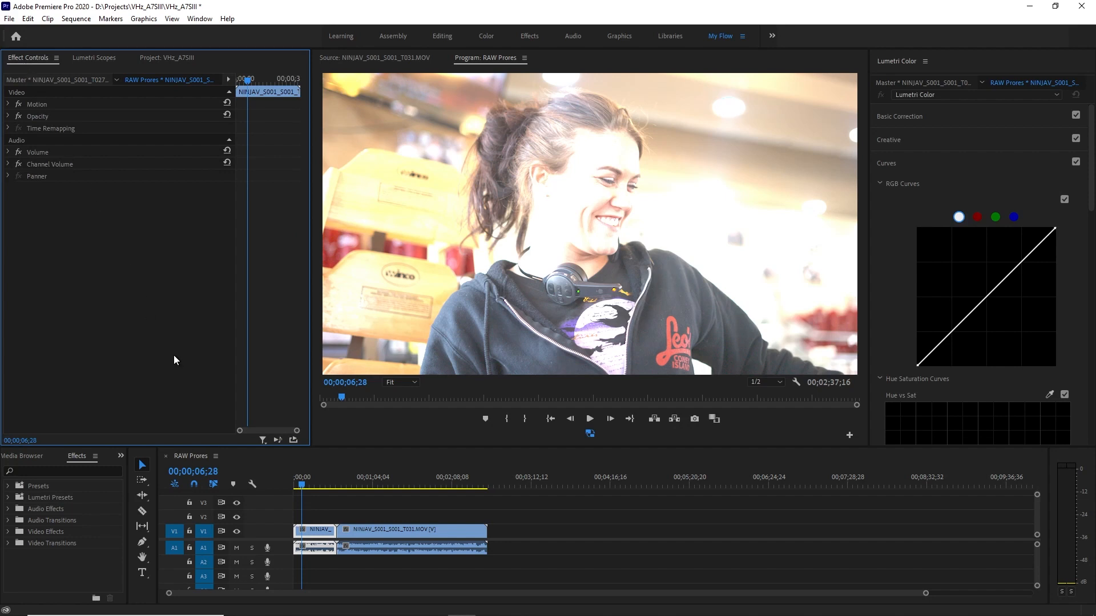
{"action": "left_click", "coordinate": [313, 534]}
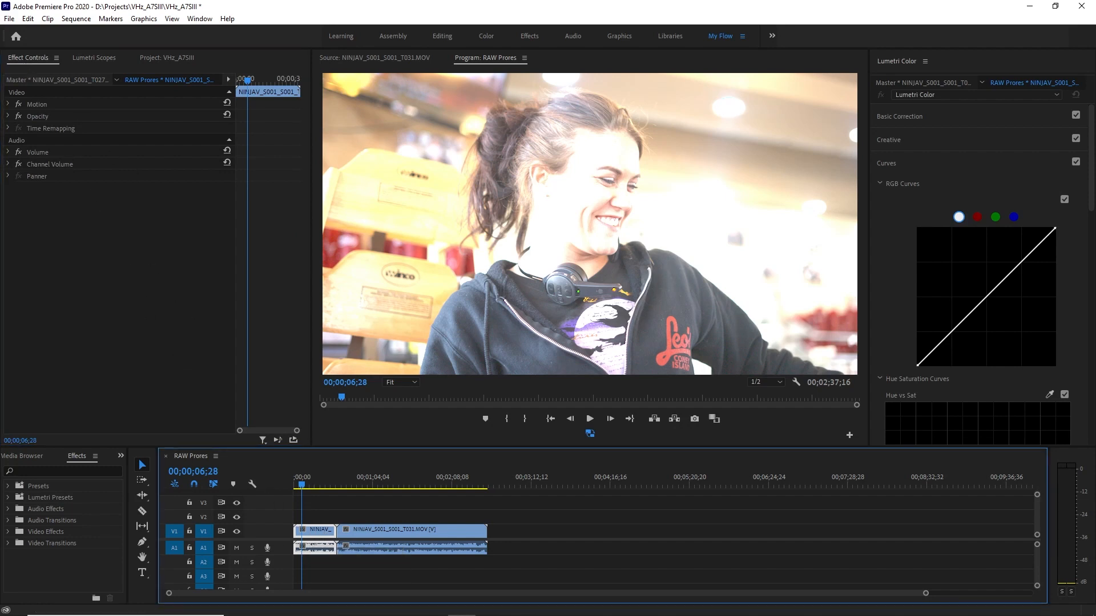
{"action": "left_click", "coordinate": [43, 83]}
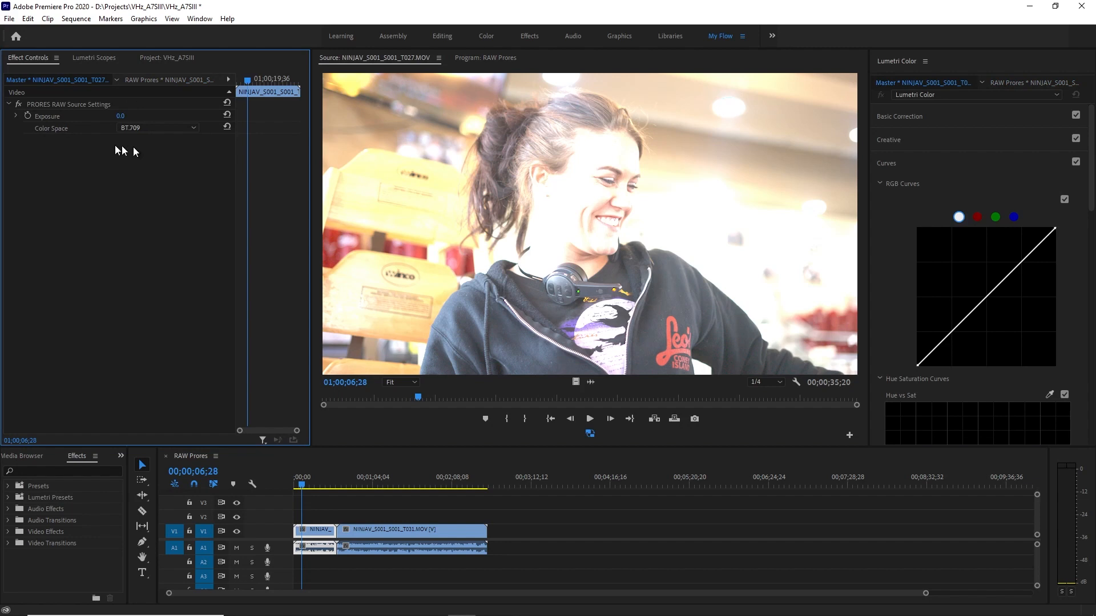
{"action": "left_click", "coordinate": [182, 130]}
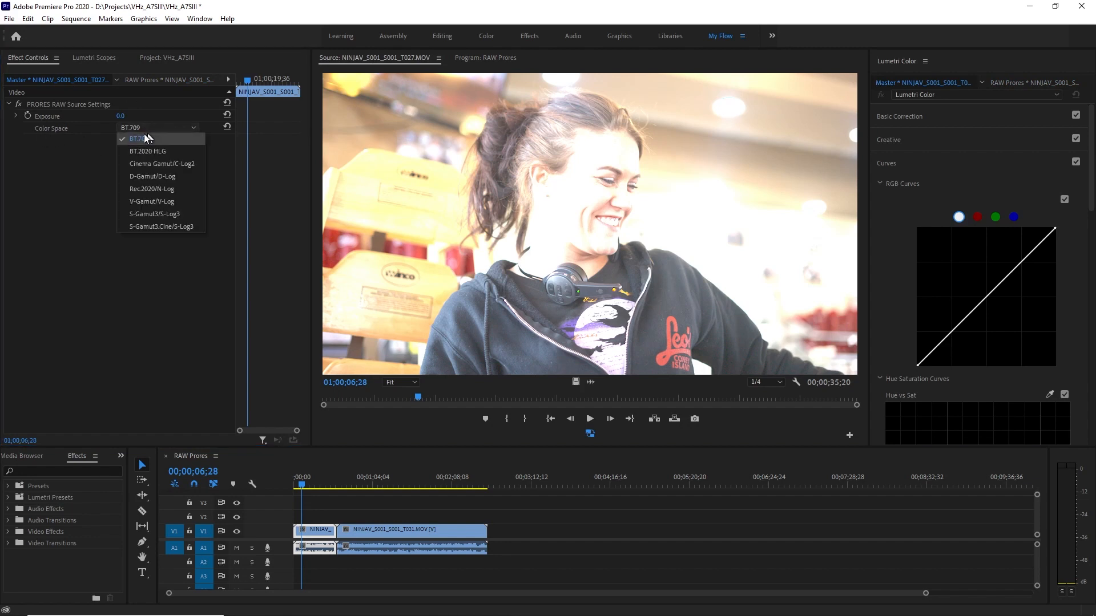
{"action": "left_click", "coordinate": [186, 230]}
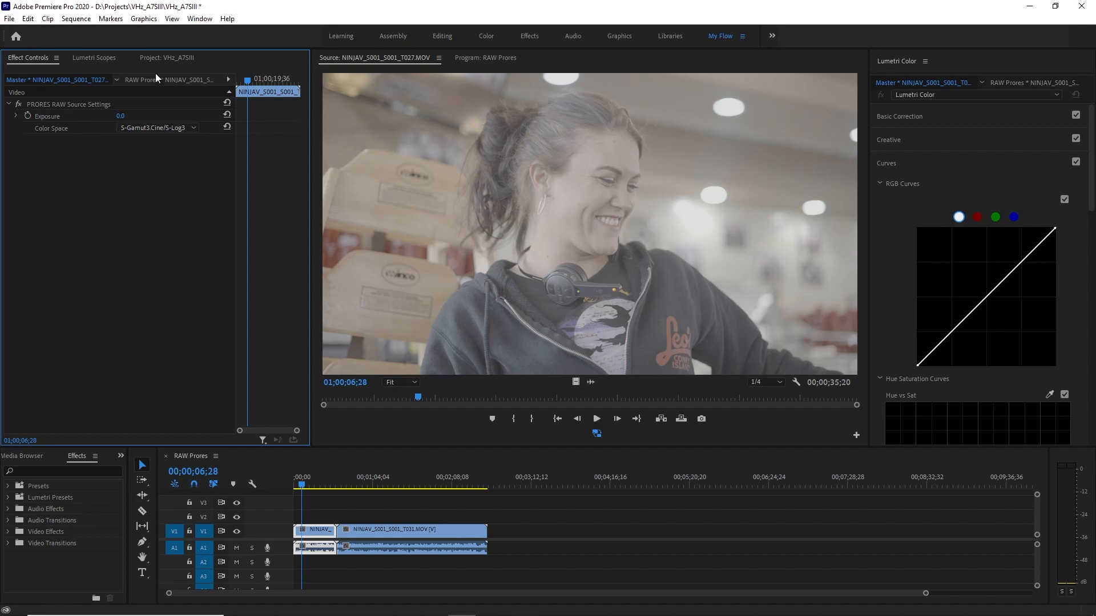
Examine the T027 clip's levels in Lumetri Scopes and switch from the master clip to its RAW Prores sequence instance.
{"action": "left_click", "coordinate": [106, 60]}
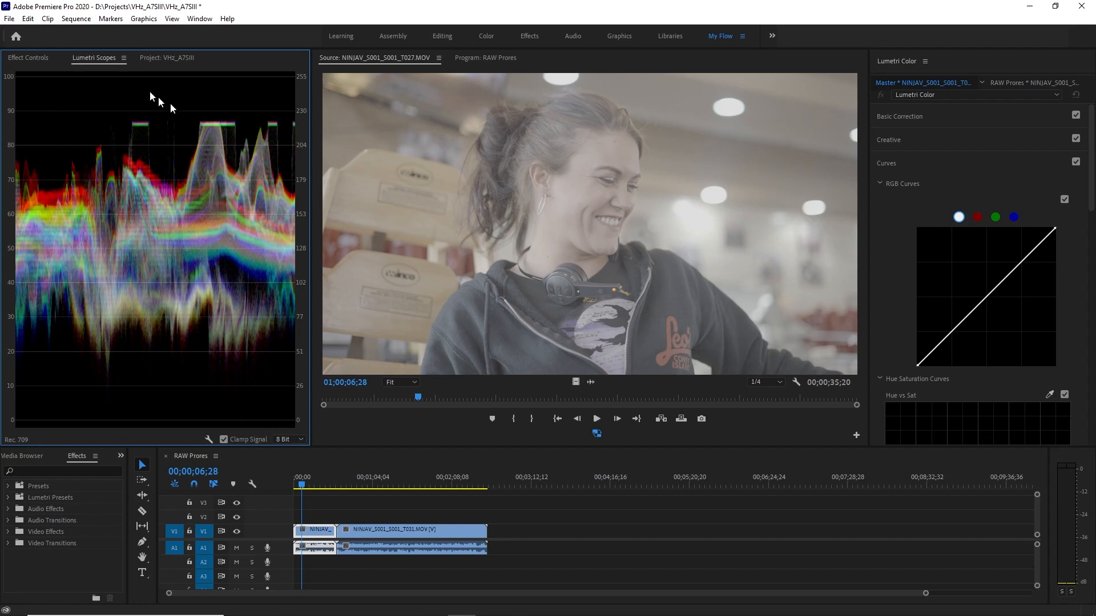
{"action": "left_click", "coordinate": [32, 55]}
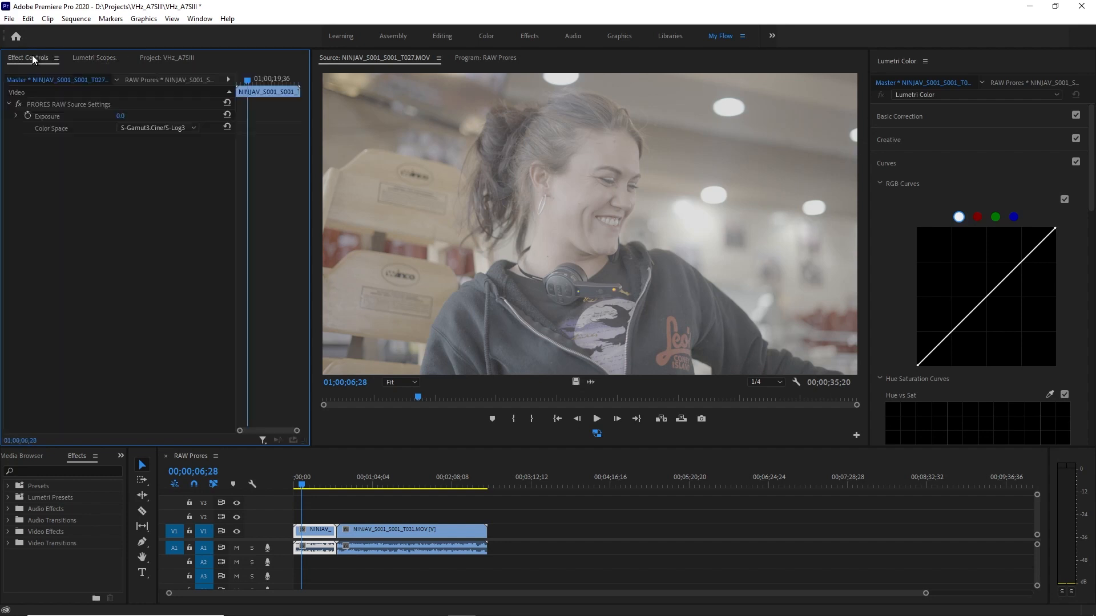
{"action": "left_click", "coordinate": [142, 82]}
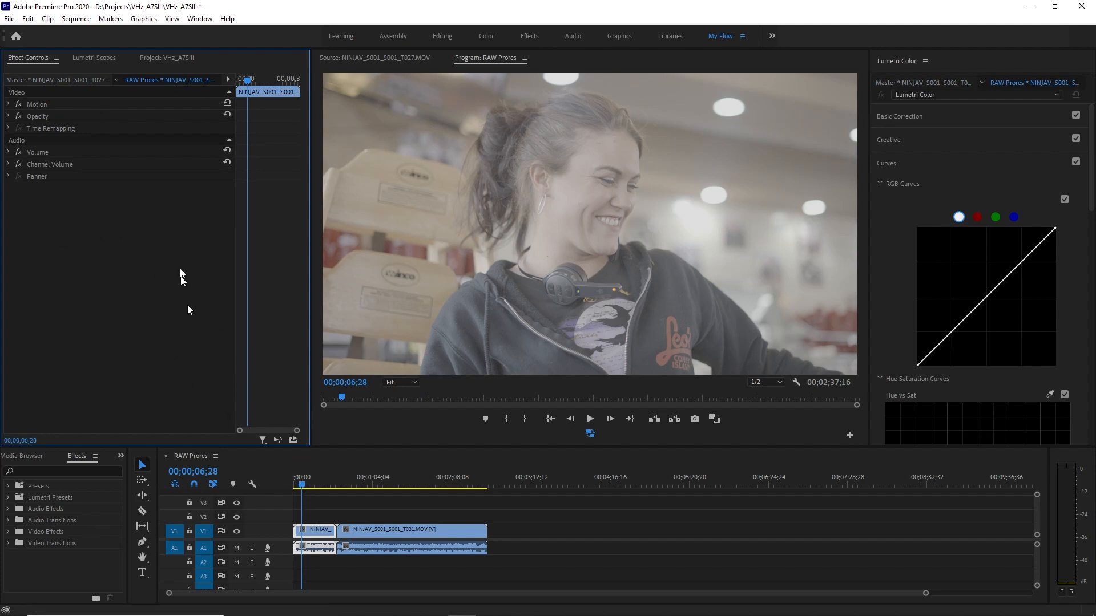
{"action": "left_click", "coordinate": [82, 57]}
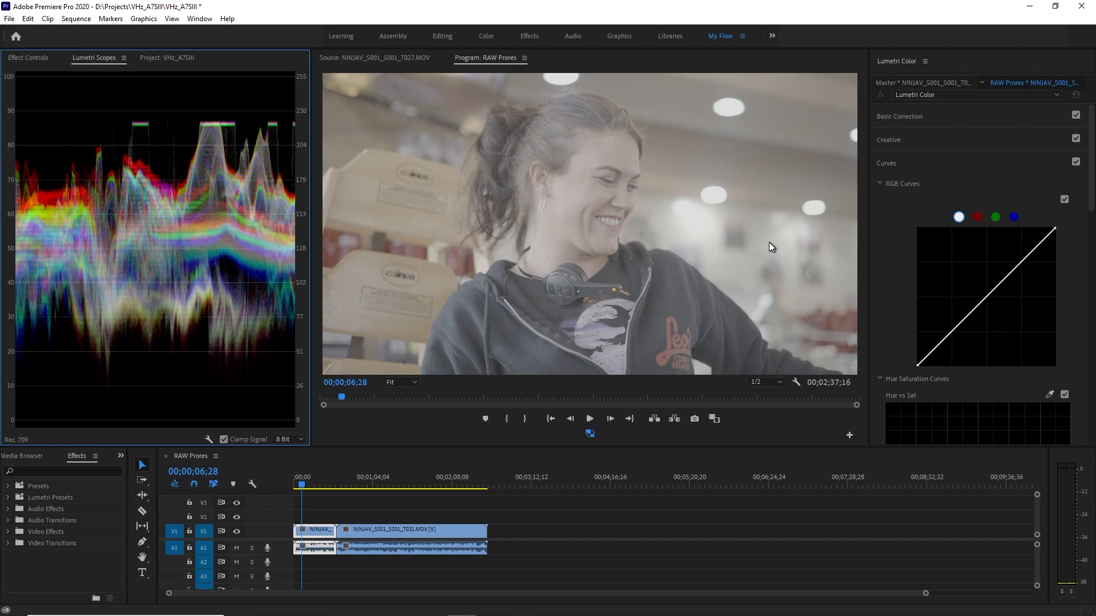
Add a lower point to the white RGB curve and pull it down to darken the shadows while keeping them above zero.
{"action": "left_click", "coordinate": [931, 169]}
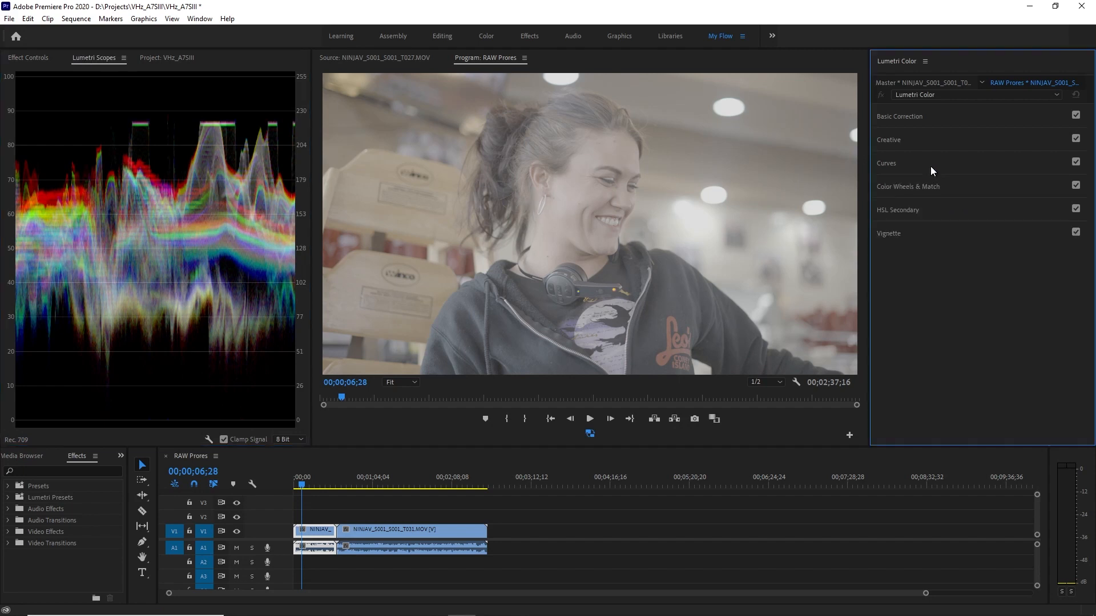
{"action": "left_click", "coordinate": [931, 165]}
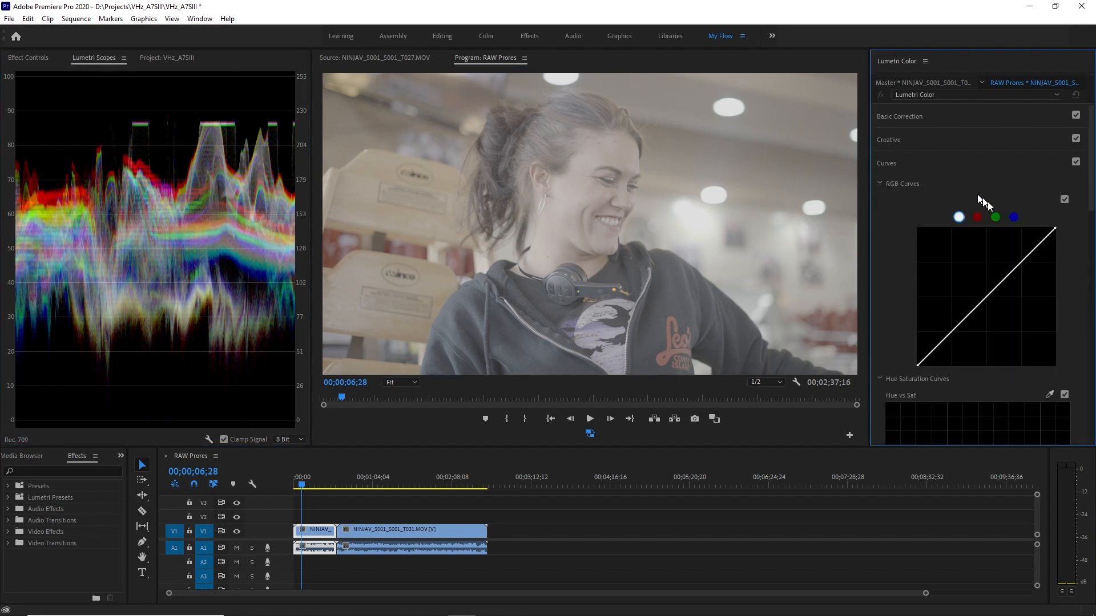
{"action": "left_click", "coordinate": [941, 342]}
{"action": "left_click_drag", "start_coordinate": [942, 344], "coordinate": [956, 365]}
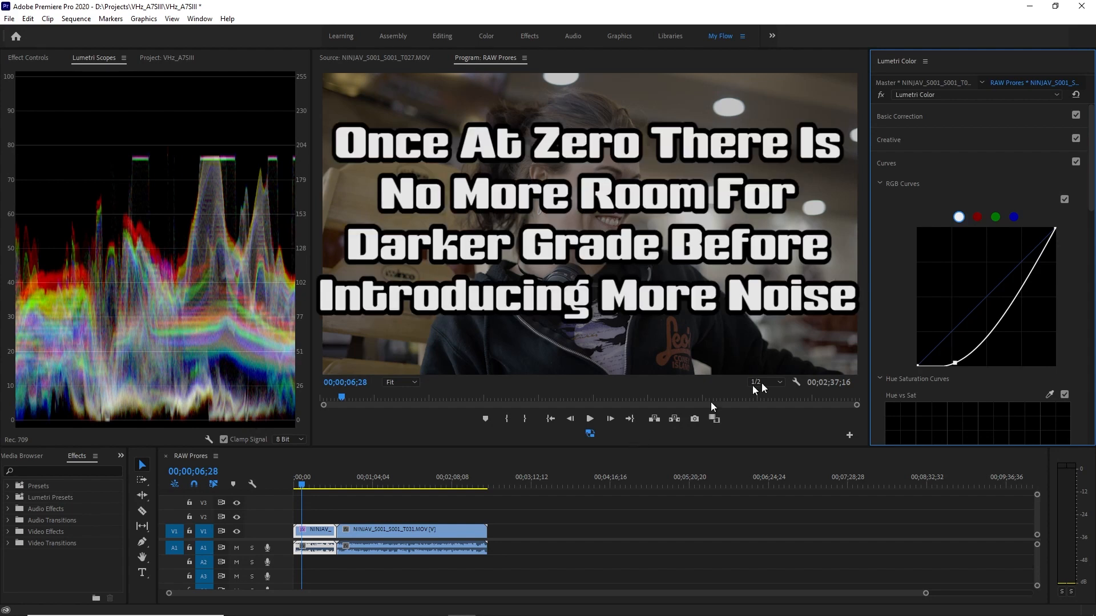
{"action": "left_click_drag", "start_coordinate": [954, 364], "coordinate": [957, 354]}
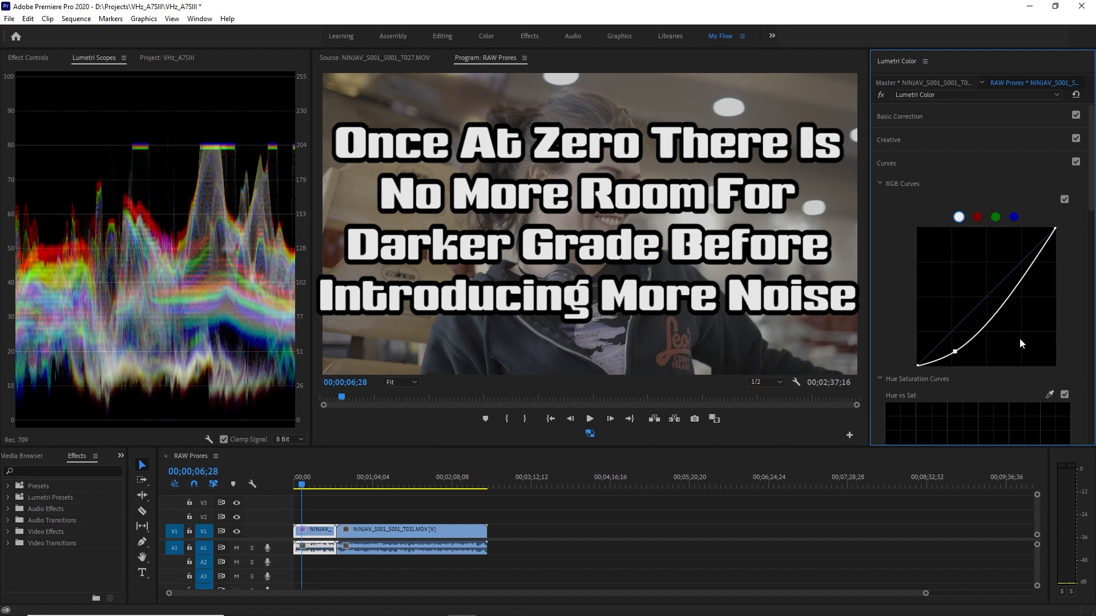
Add an upper point to the white RGB curve and raise it to brighten the highlights, forming an S-curve.
{"action": "left_click_drag", "start_coordinate": [1023, 277], "coordinate": [1013, 252]}
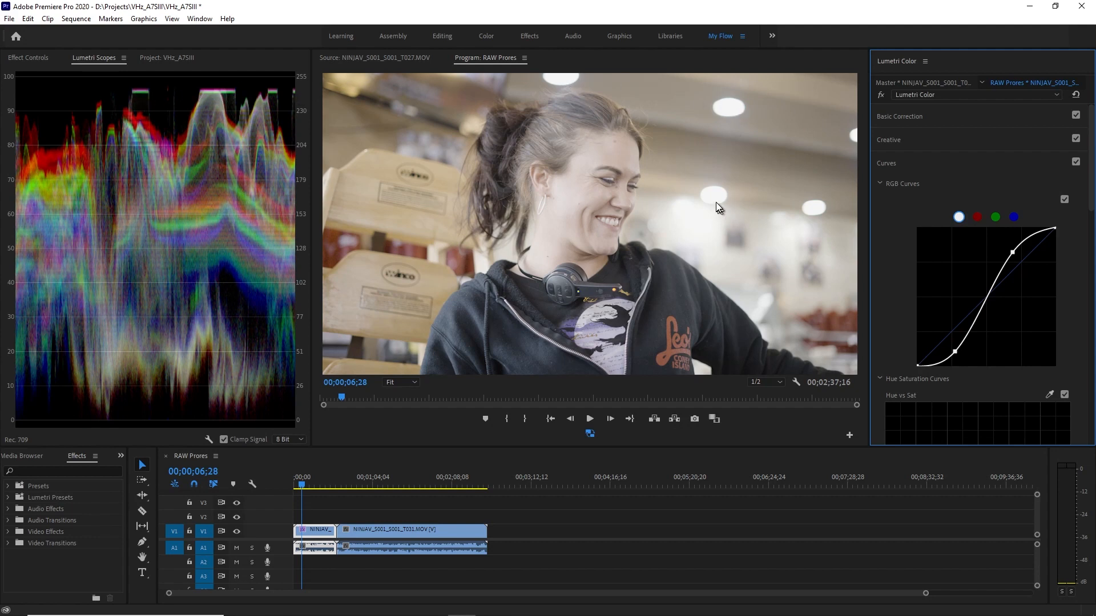
{"action": "left_click", "coordinate": [1011, 253]}
{"action": "left_click_drag", "start_coordinate": [1012, 256], "coordinate": [1010, 251]}
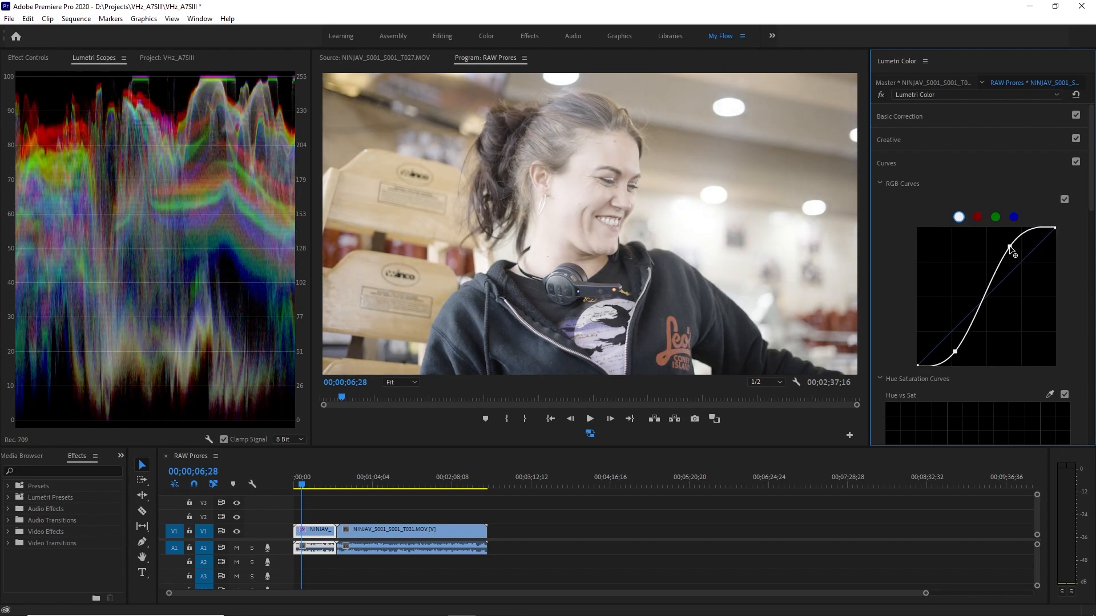
{"action": "left_click_drag", "start_coordinate": [1009, 249], "coordinate": [1009, 247]}
Raise the clip's Basic Correction saturation to 146.4.
{"action": "left_click", "coordinate": [961, 171]}
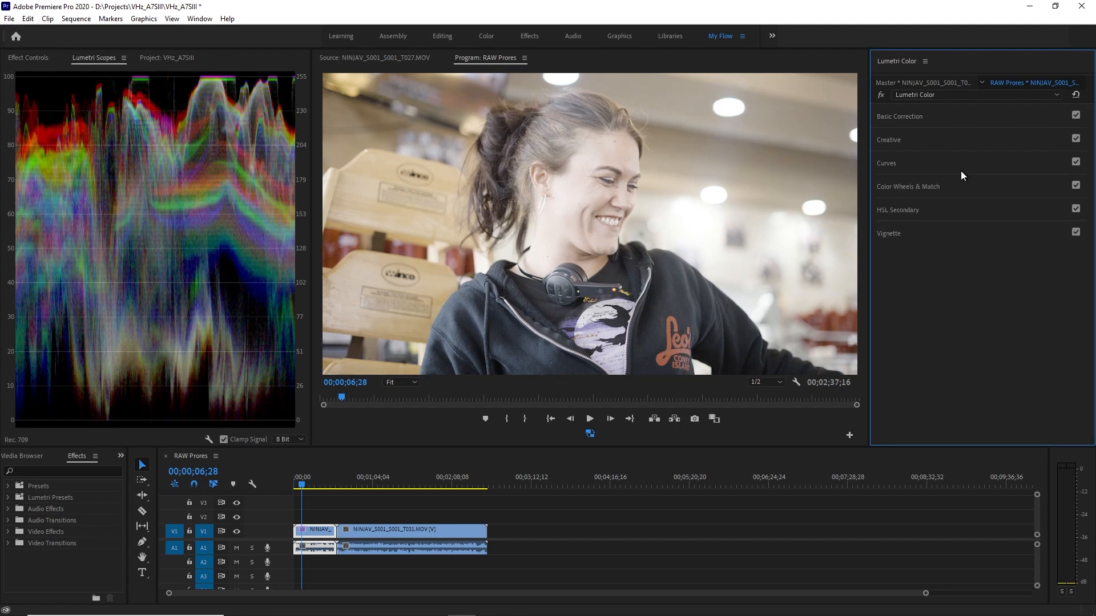
{"action": "left_click", "coordinate": [951, 117]}
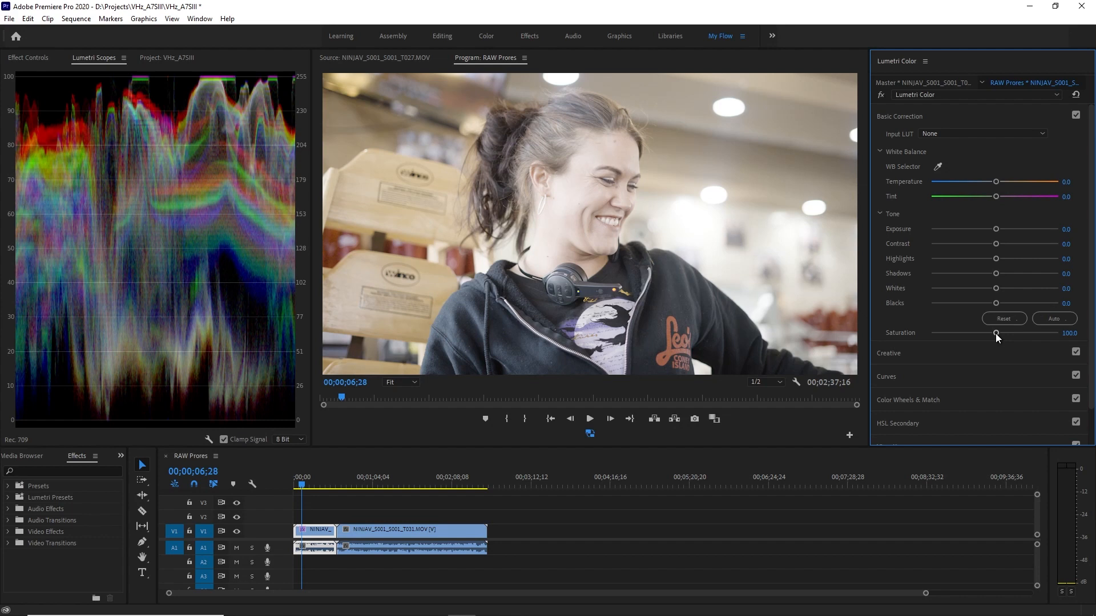
{"action": "left_click_drag", "start_coordinate": [995, 334], "coordinate": [1004, 333]}
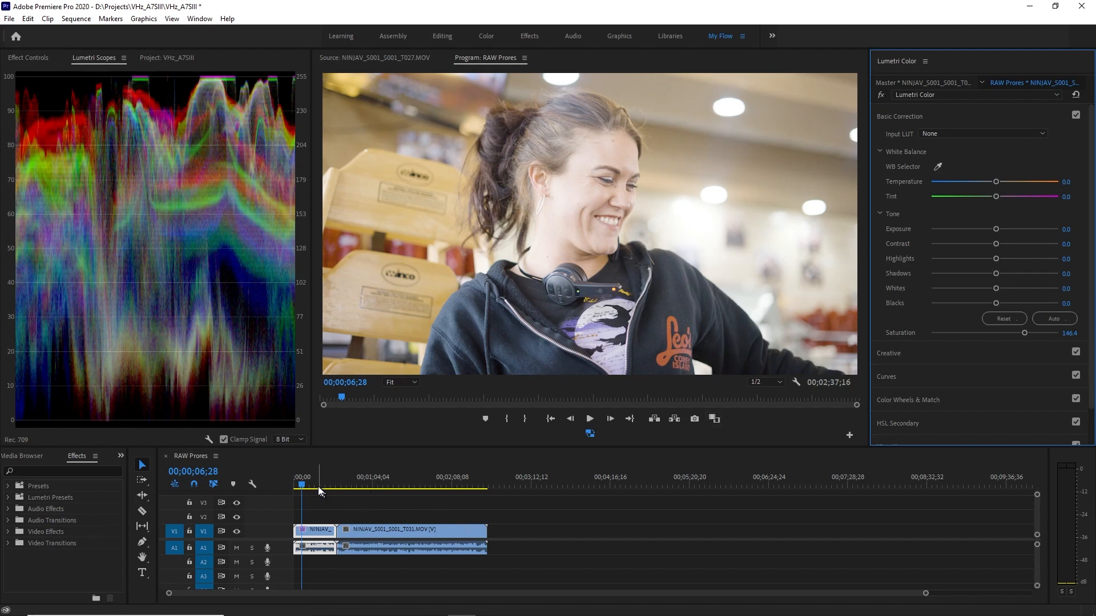
Set the clip's white balance at 00;00;24;27 by sampling the white of the woman's eye with the WB Selector.
{"action": "left_click_drag", "start_coordinate": [303, 485], "coordinate": [314, 489]}
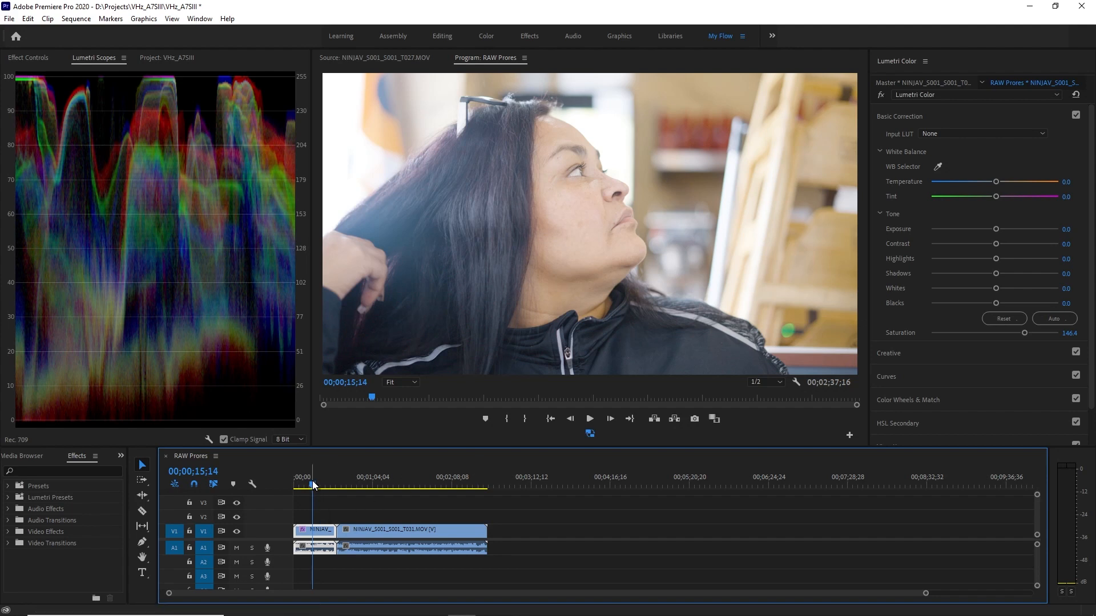
{"action": "left_click", "coordinate": [318, 484]}
{"action": "left_click", "coordinate": [315, 484]}
{"action": "mouse_move", "coordinate": [313, 486]}
{"action": "left_mouse_down"}
{"action": "mouse_move", "coordinate": [333, 485]}
{"action": "mouse_move", "coordinate": [307, 488]}
{"action": "mouse_move", "coordinate": [324, 489]}
{"action": "left_mouse_up"}
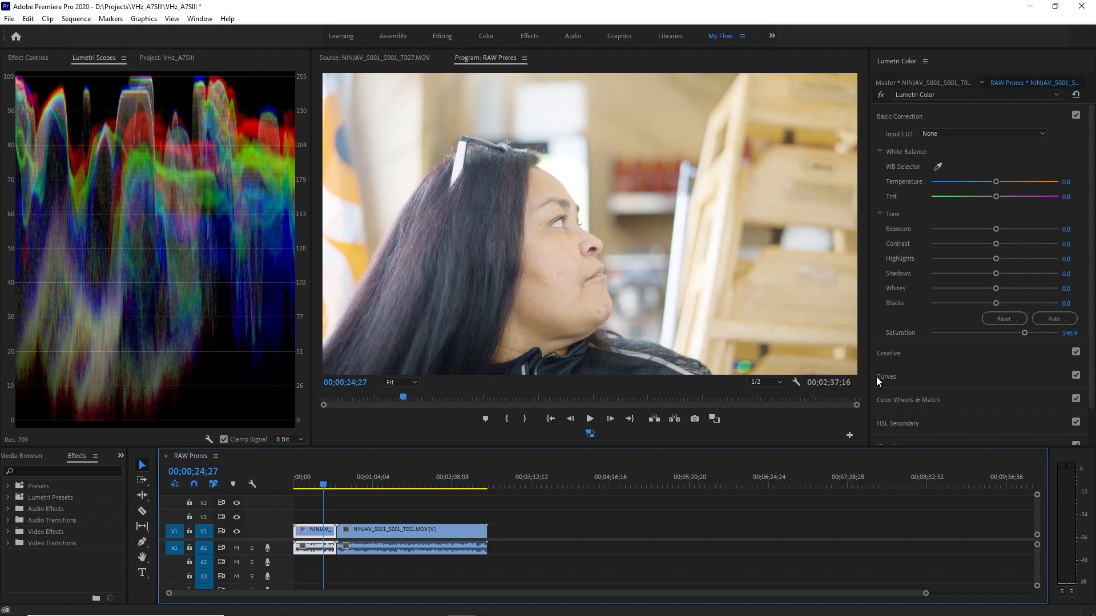
{"action": "left_click", "coordinate": [937, 167]}
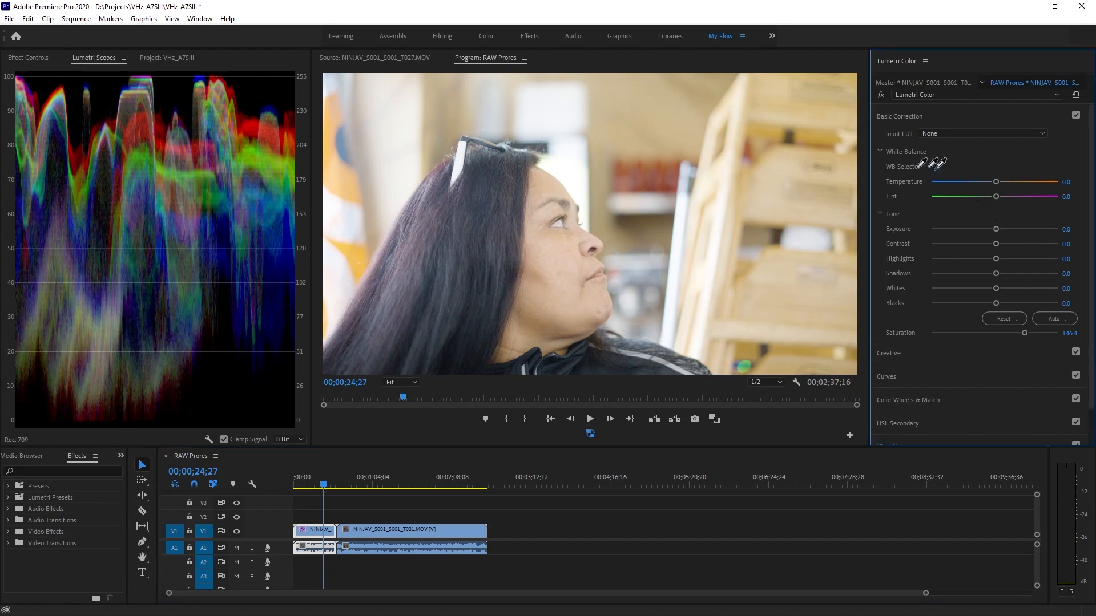
{"action": "left_click", "coordinate": [561, 223]}
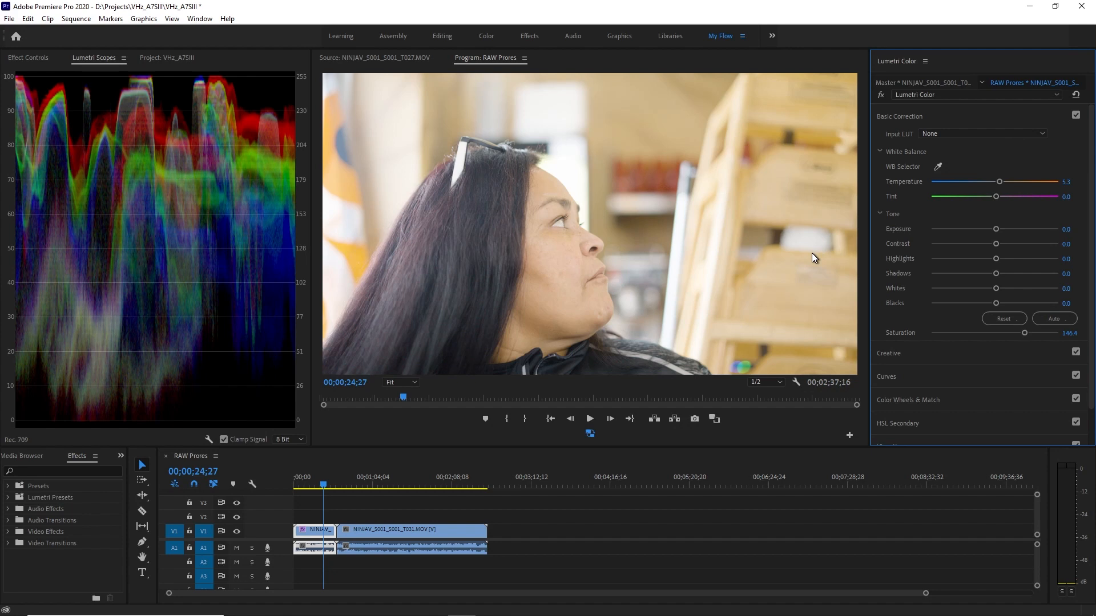
Compare the image with and without the saturation and white balance corrections by undoing and redoing them, leaving both applied.
{"action": "key", "text": "ctrl+z"}
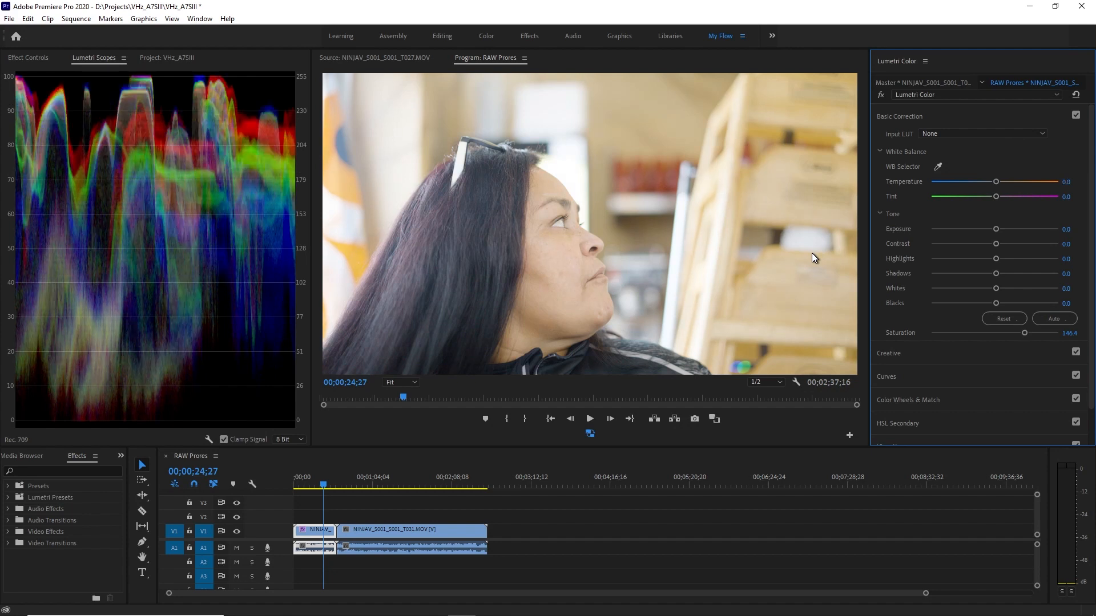
{"action": "key", "text": "ctrl+z"}
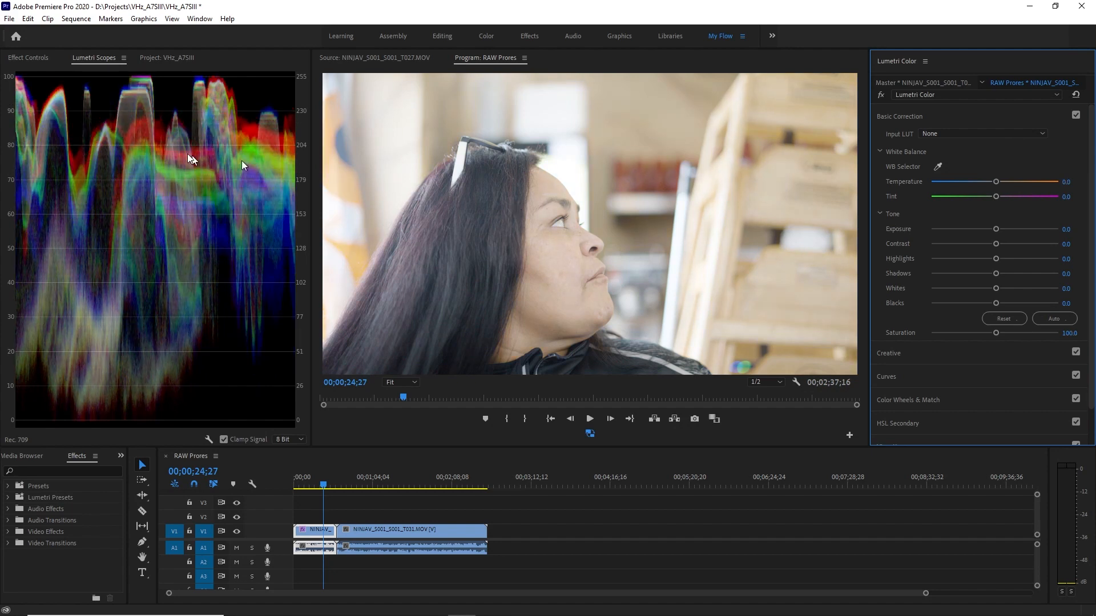
{"action": "left_click", "coordinate": [26, 20]}
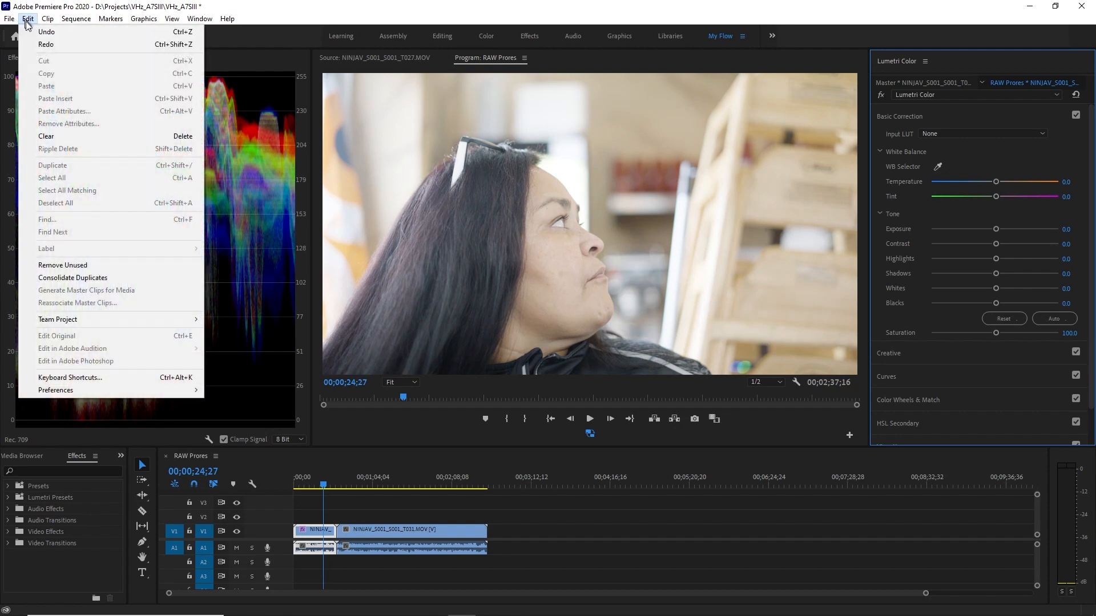
{"action": "left_click", "coordinate": [50, 46]}
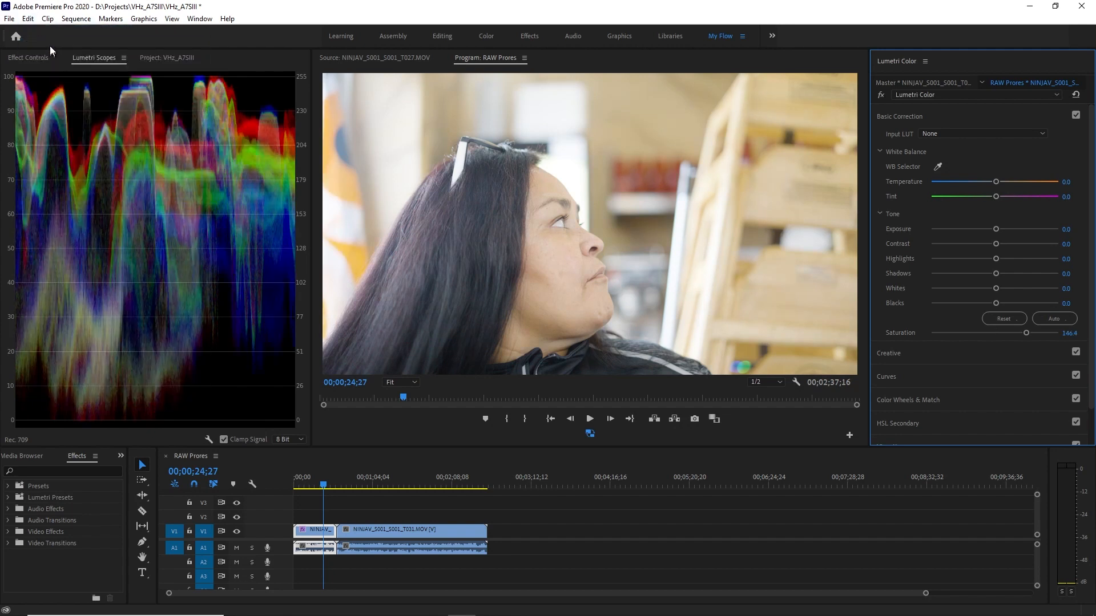
{"action": "left_click", "coordinate": [26, 19]}
{"action": "left_click", "coordinate": [42, 45]}
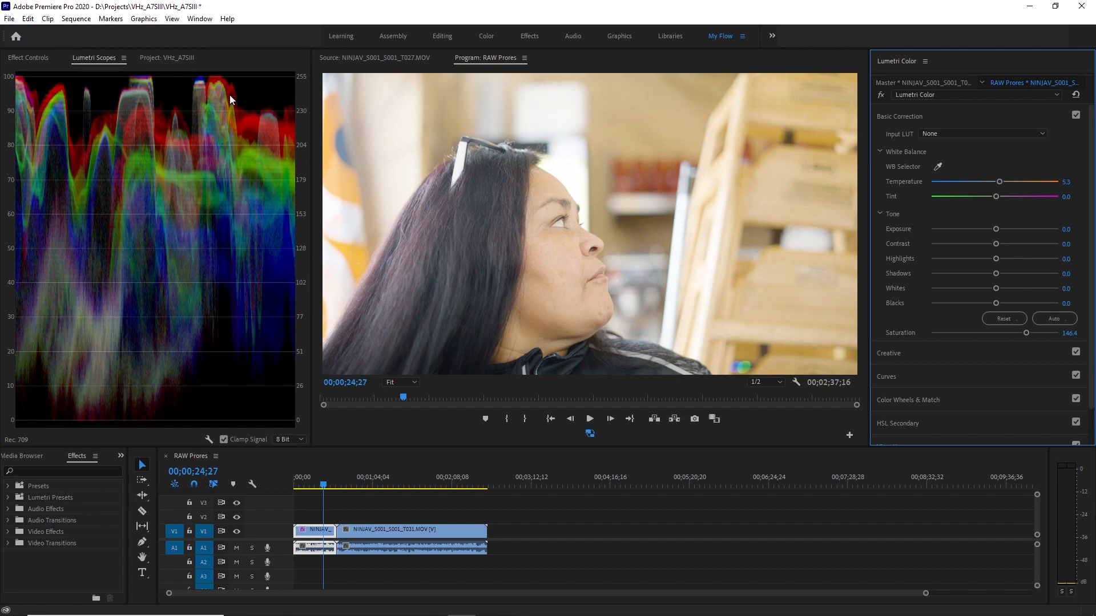
{"action": "key", "text": "ctrl+z"}
{"action": "left_click", "coordinate": [27, 20]}
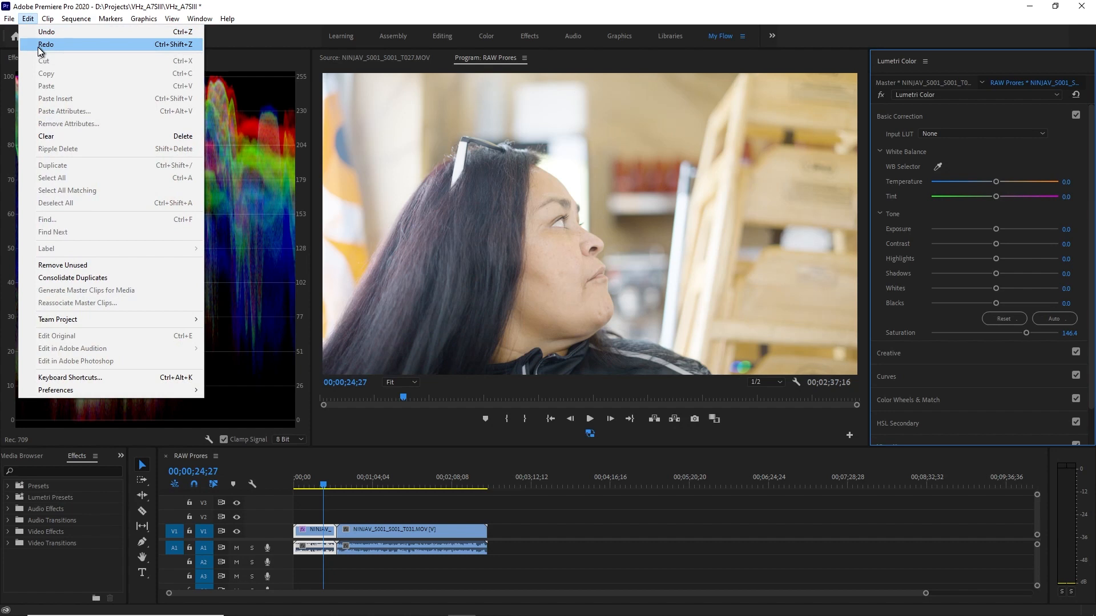
{"action": "left_click", "coordinate": [38, 47]}
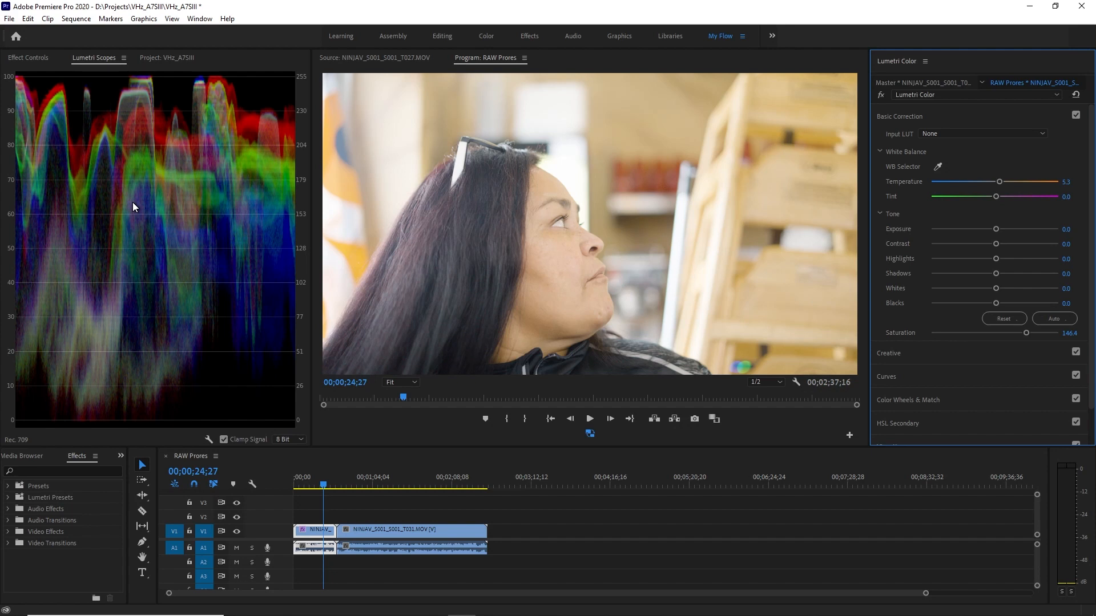
Replace the RGB waveform in Lumetri Scopes with the Vectorscope YUV.
{"action": "right_click", "coordinate": [174, 227]}
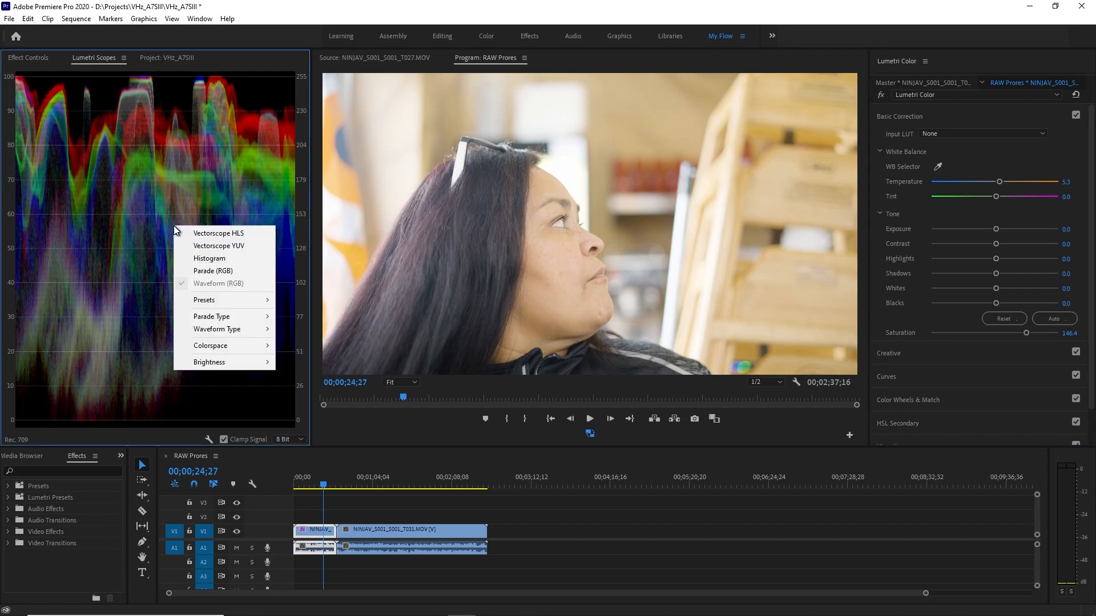
{"action": "left_click", "coordinate": [229, 246]}
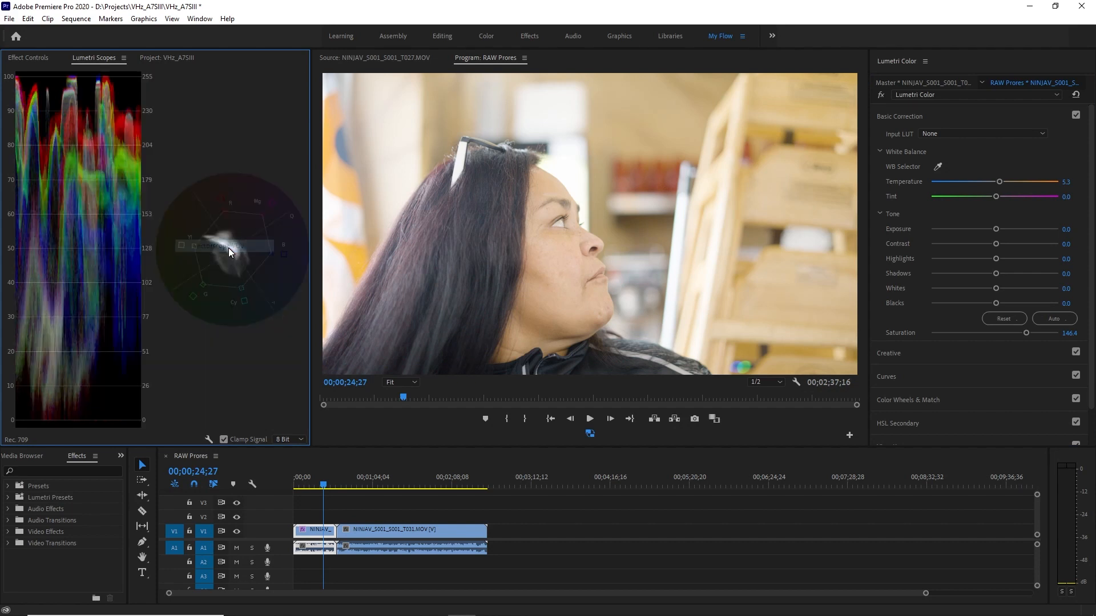
{"action": "right_click", "coordinate": [80, 224]}
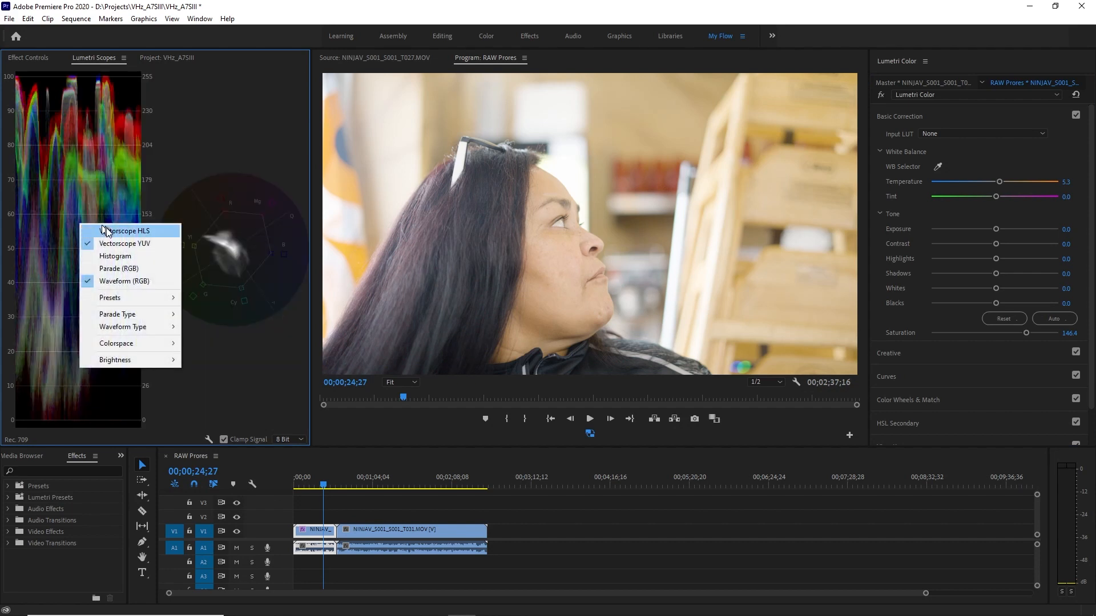
{"action": "left_click", "coordinate": [122, 282]}
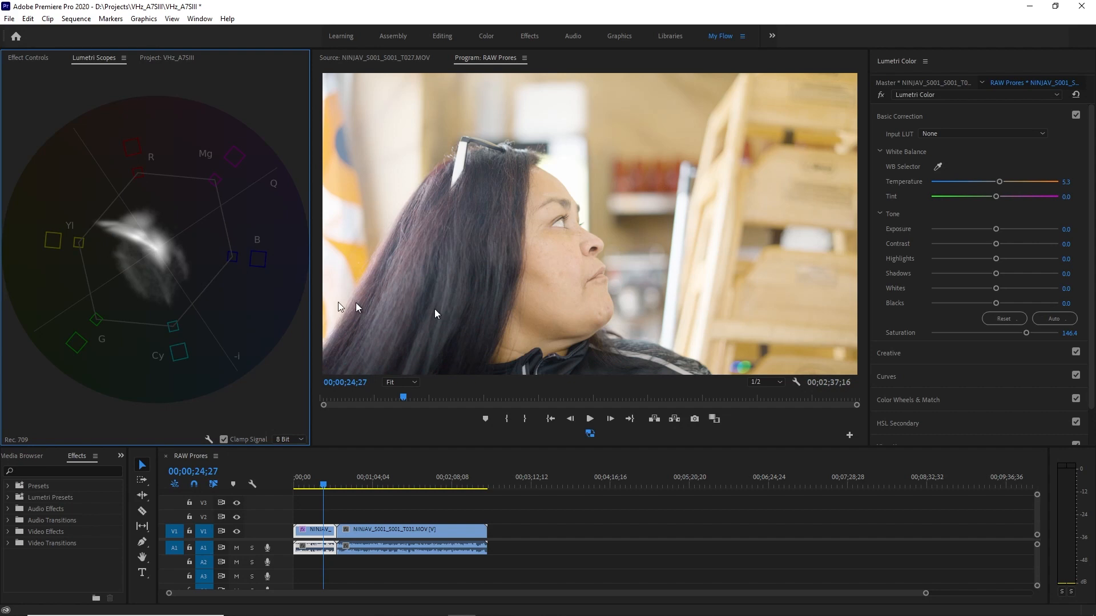
Draw a closed freehand opacity mask around the woman's cheek and jaw to isolate her skin.
{"action": "left_click", "coordinate": [29, 59]}
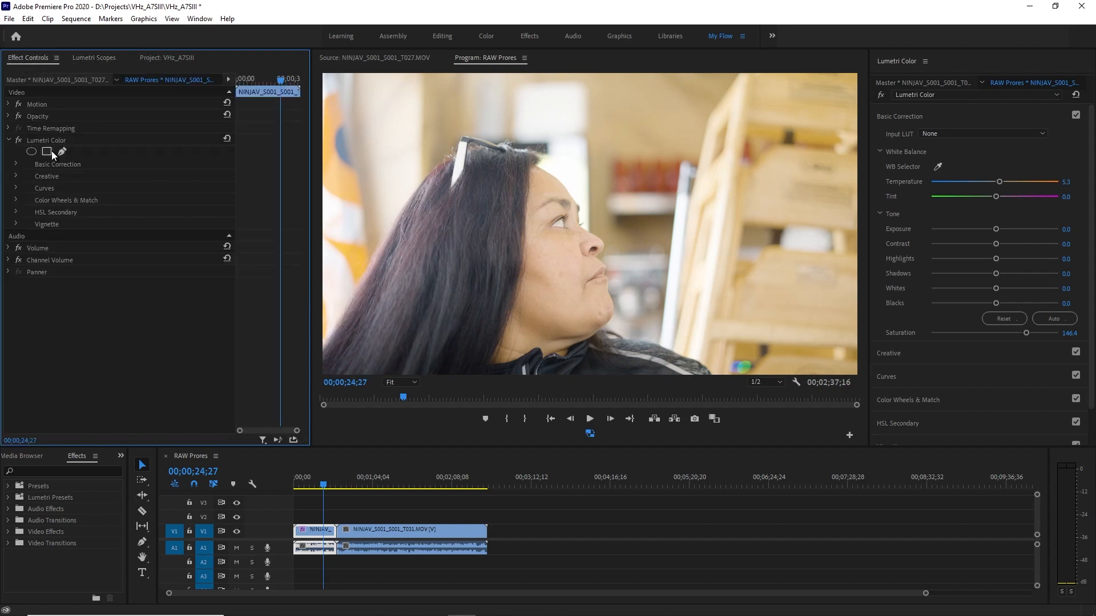
{"action": "left_click", "coordinate": [9, 141]}
{"action": "left_click", "coordinate": [9, 116]}
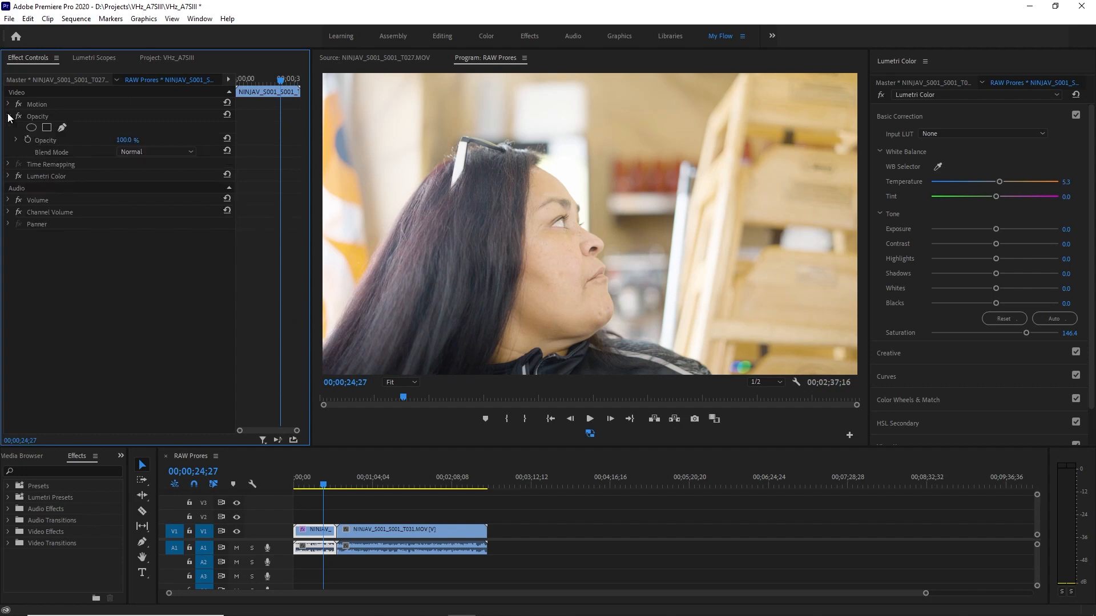
{"action": "left_click", "coordinate": [62, 127]}
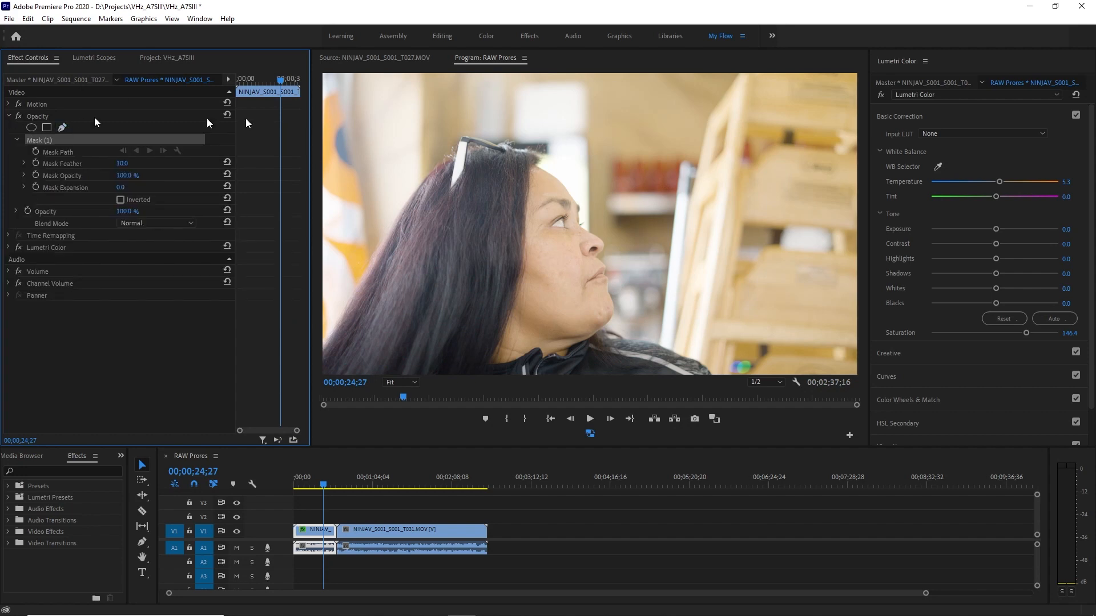
{"action": "left_click", "coordinate": [531, 237]}
{"action": "left_click", "coordinate": [530, 230]}
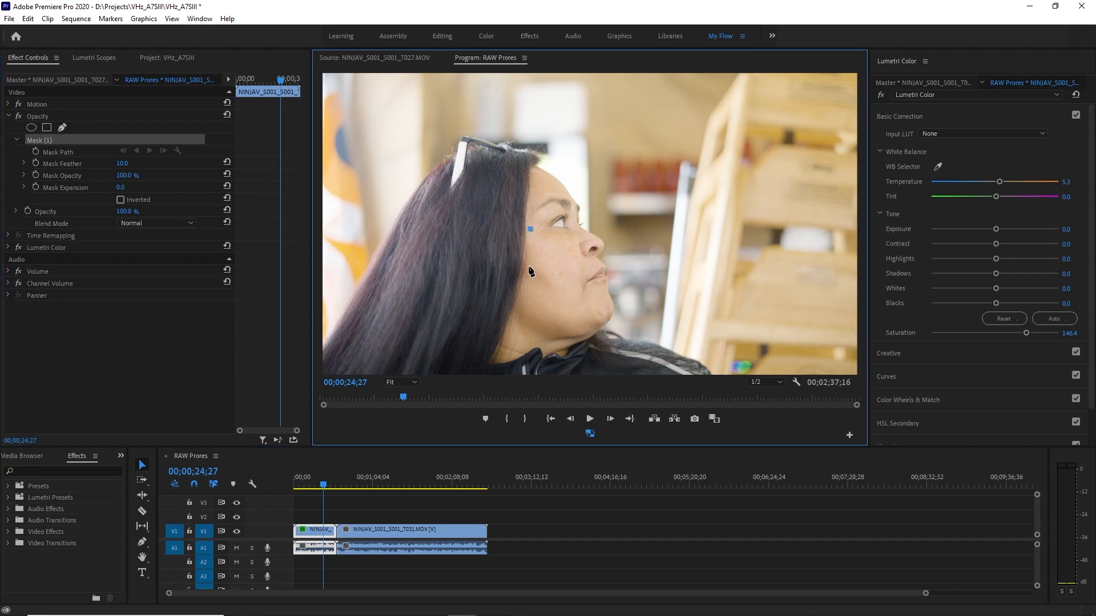
{"action": "left_click", "coordinate": [517, 308]}
{"action": "left_click", "coordinate": [510, 335]}
{"action": "left_click", "coordinate": [543, 341]}
{"action": "left_click", "coordinate": [592, 328]}
{"action": "left_click", "coordinate": [602, 302]}
{"action": "left_click", "coordinate": [576, 294]}
{"action": "left_click", "coordinate": [575, 250]}
{"action": "left_click", "coordinate": [531, 229]}
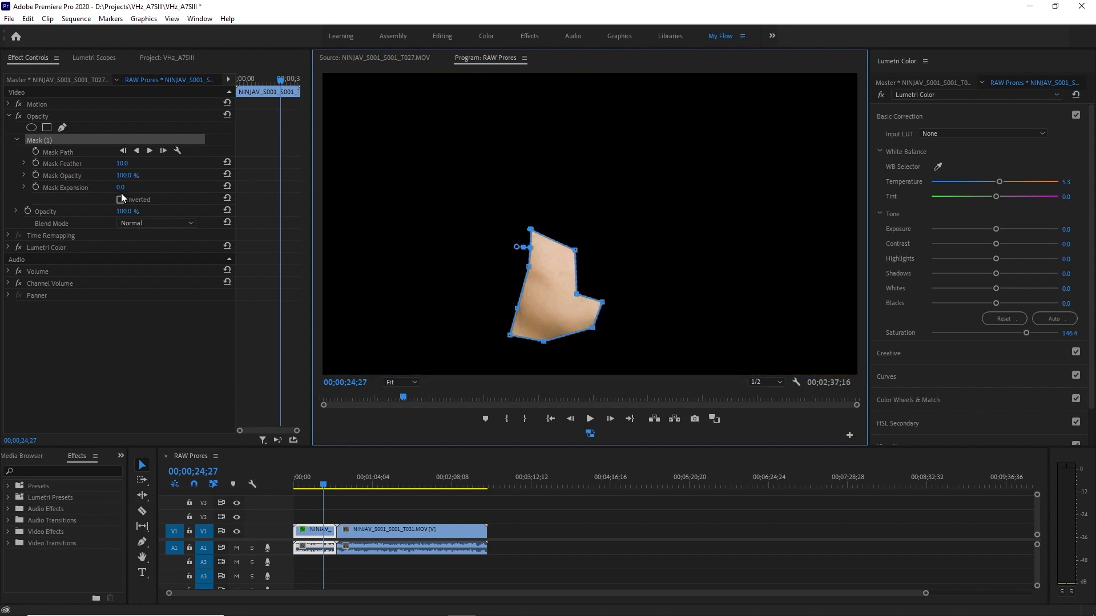
Sample the masked skin for the Hue vs Hue curve and raise its orange point slightly to align the skin with the vectorscope's skin tone line.
{"action": "left_click", "coordinate": [91, 58]}
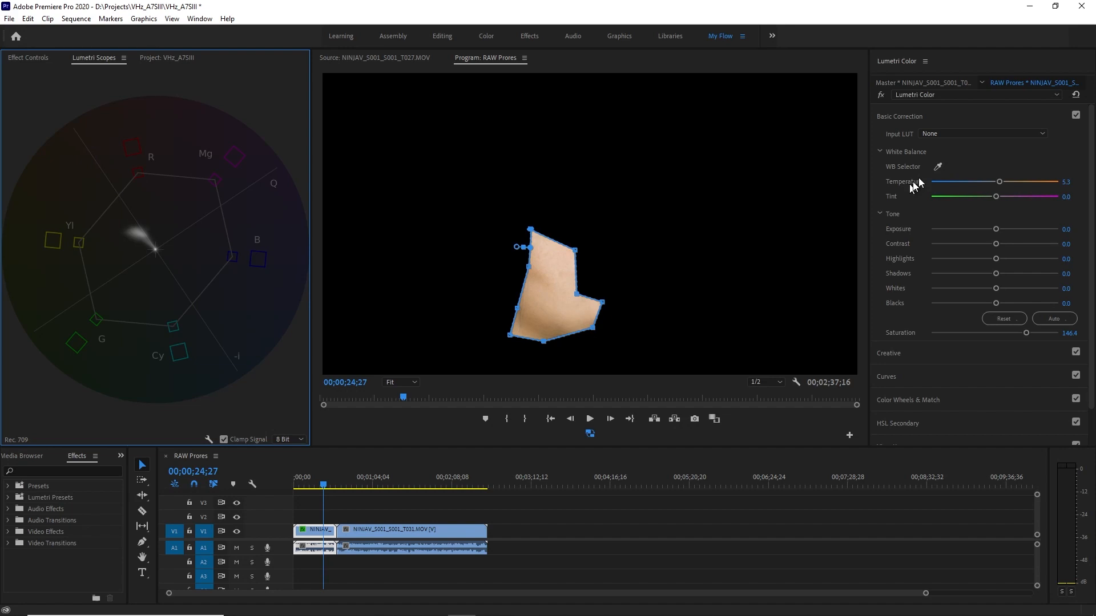
{"action": "left_click", "coordinate": [981, 116]}
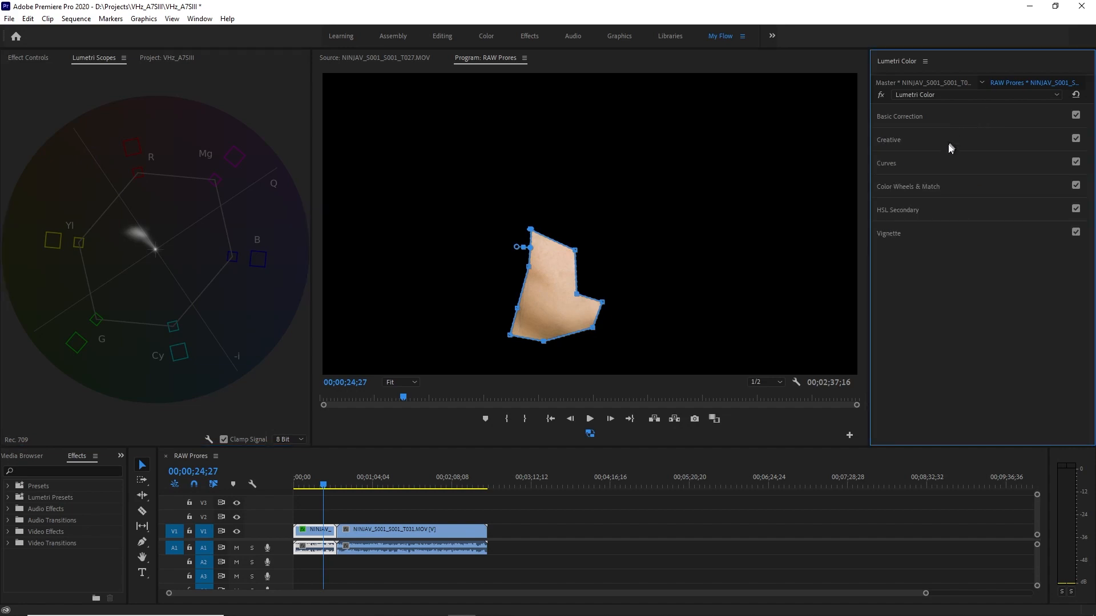
{"action": "left_click", "coordinate": [941, 162]}
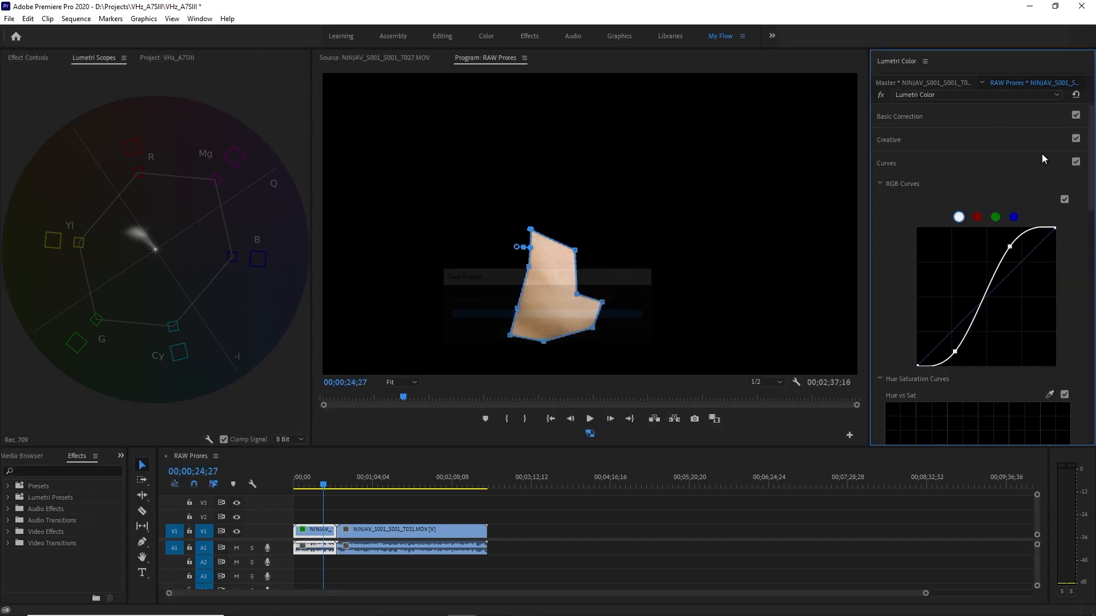
{"action": "left_click_drag", "start_coordinate": [1091, 183], "coordinate": [1093, 241]}
{"action": "scroll", "coordinate": [974, 267], "scroll_direction": "down", "scroll_amount": 5}
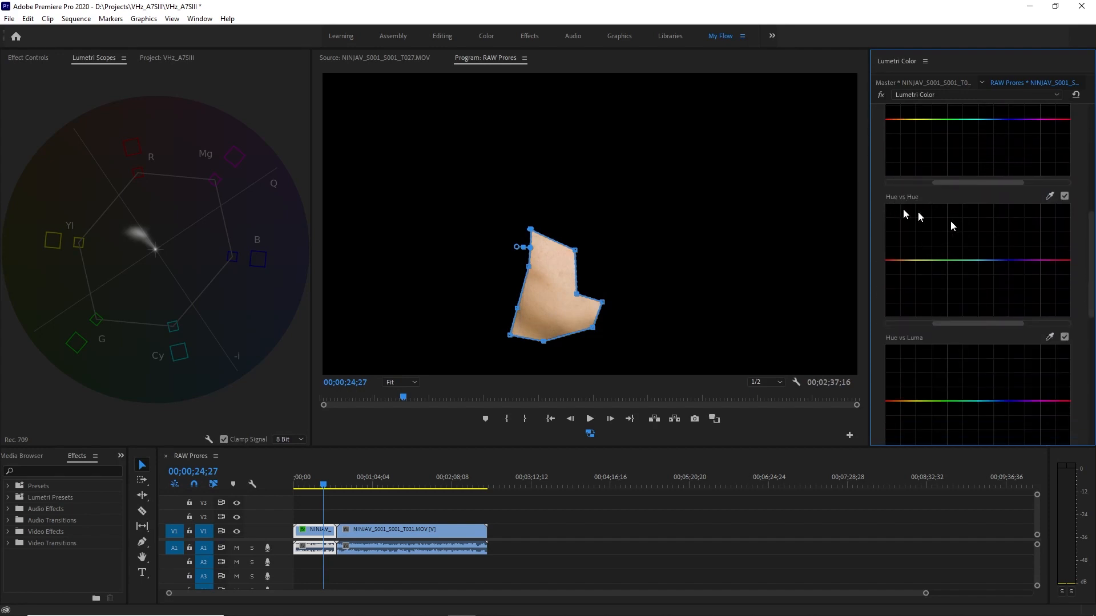
{"action": "left_click", "coordinate": [1049, 195]}
{"action": "left_click", "coordinate": [543, 273]}
{"action": "left_click", "coordinate": [897, 260]}
{"action": "mouse_move", "coordinate": [897, 261]}
{"action": "left_mouse_down"}
{"action": "mouse_move", "coordinate": [912, 267]}
{"action": "mouse_move", "coordinate": [909, 254]}
{"action": "left_mouse_up"}
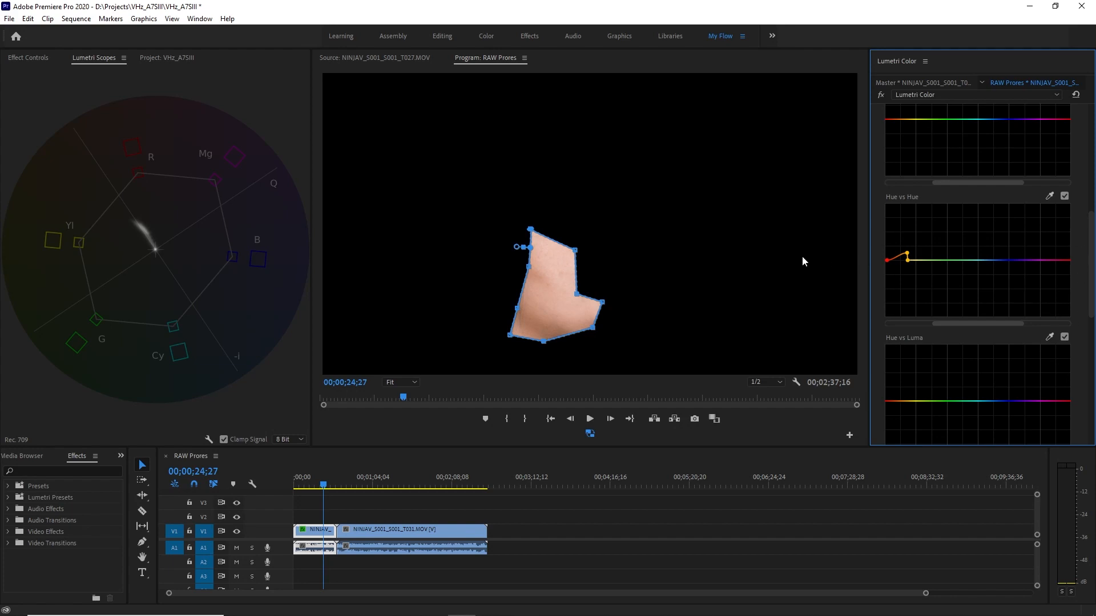
Delete the skin mask and toggle the Hue vs Hue curve off and on to compare the full image.
{"action": "left_click", "coordinate": [25, 57]}
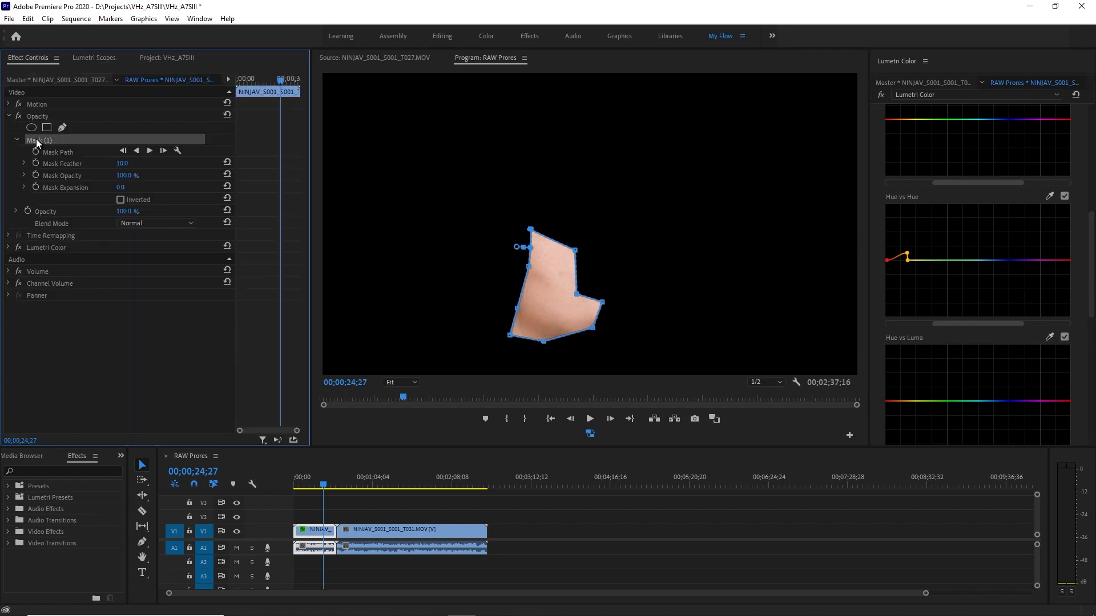
{"action": "key", "text": "Delete"}
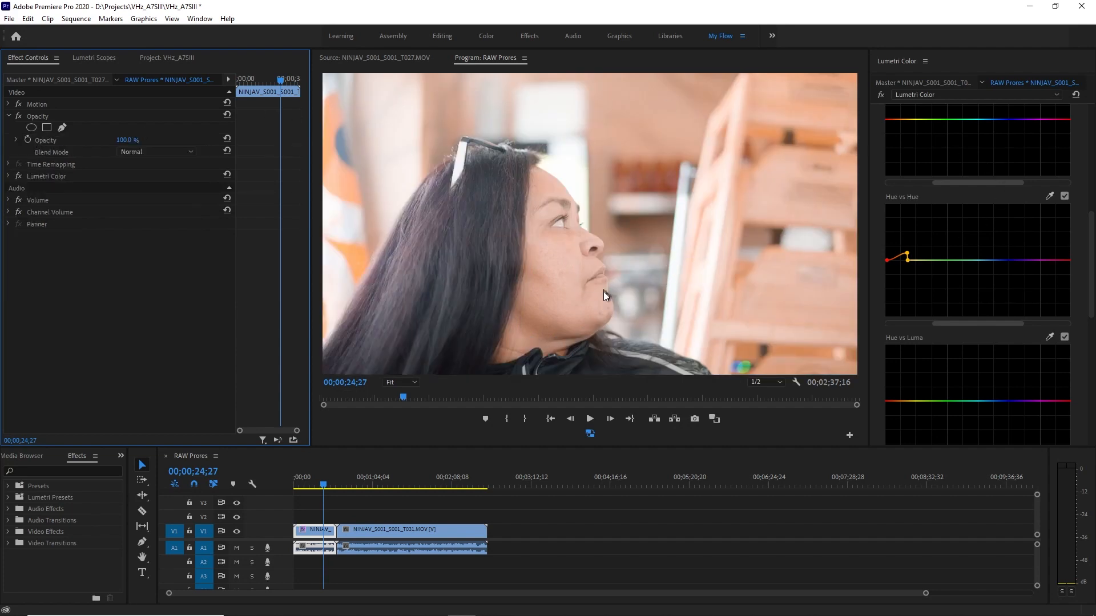
{"action": "left_click", "coordinate": [1063, 196]}
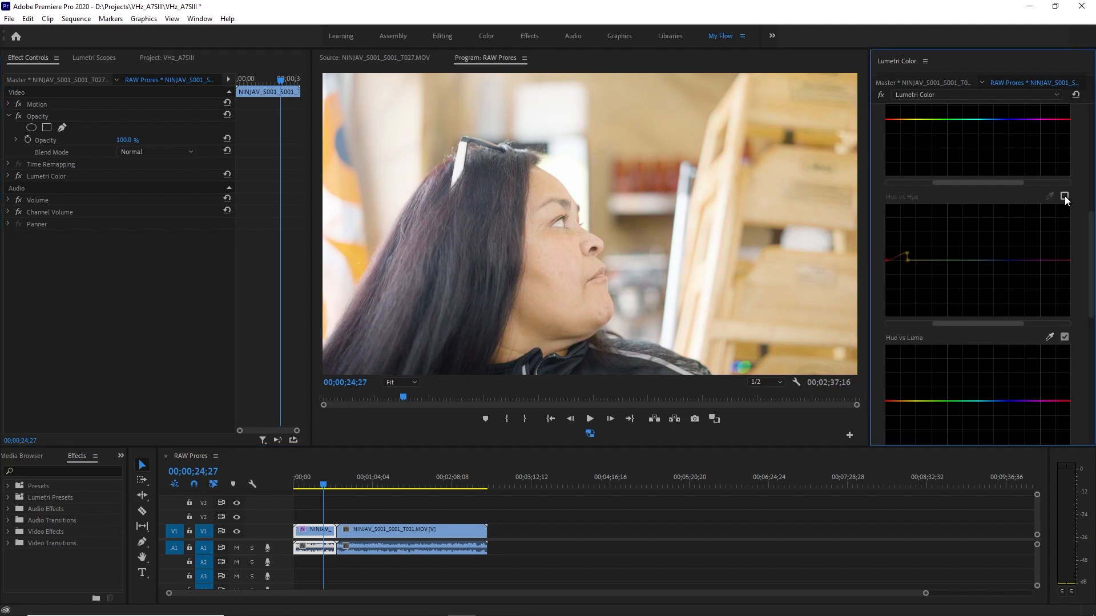
{"action": "left_click", "coordinate": [1064, 196]}
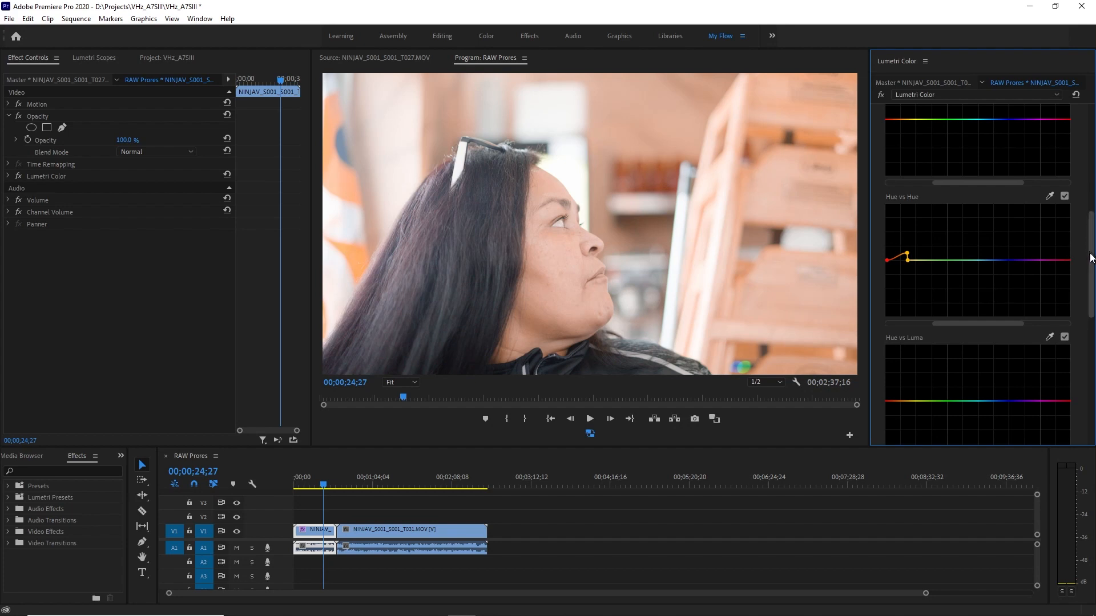
Reduce the clip's Basic Correction saturation to 140.2.
{"action": "scroll", "coordinate": [1091, 259], "scroll_direction": "up", "scroll_amount": 3}
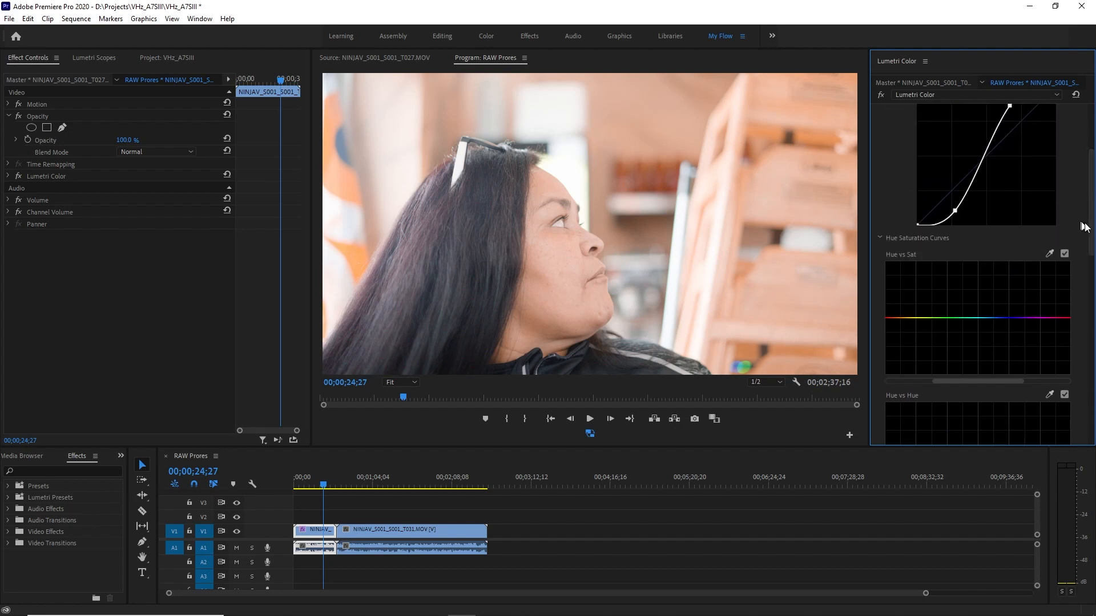
{"action": "scroll", "coordinate": [1092, 208], "scroll_direction": "up", "scroll_amount": 1}
{"action": "scroll", "coordinate": [1092, 208], "scroll_direction": "up", "scroll_amount": 1}
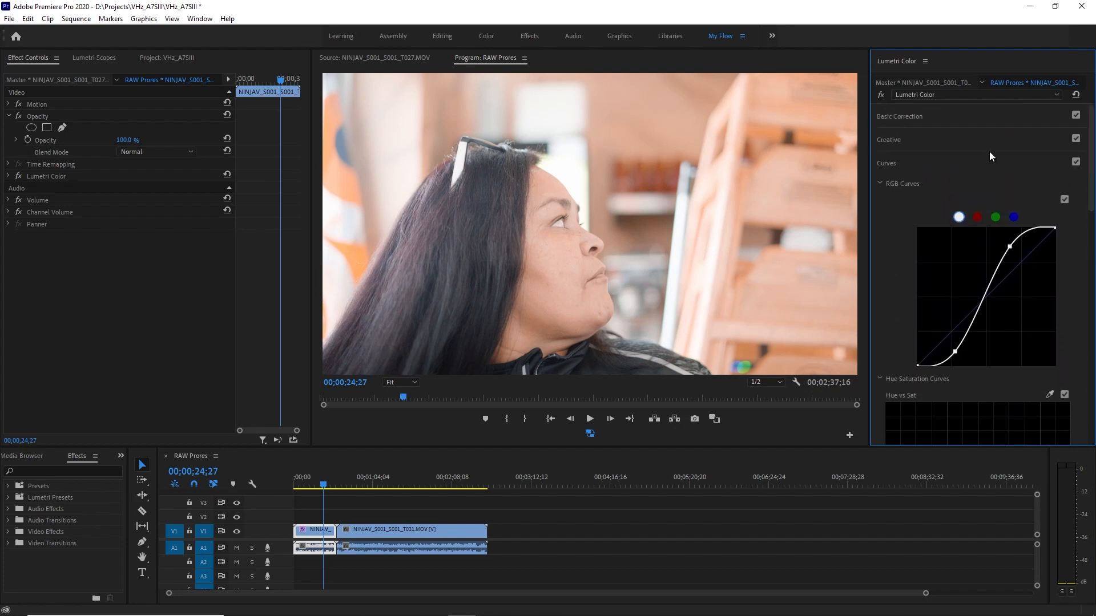
{"action": "left_click", "coordinate": [988, 163]}
{"action": "left_click", "coordinate": [979, 118]}
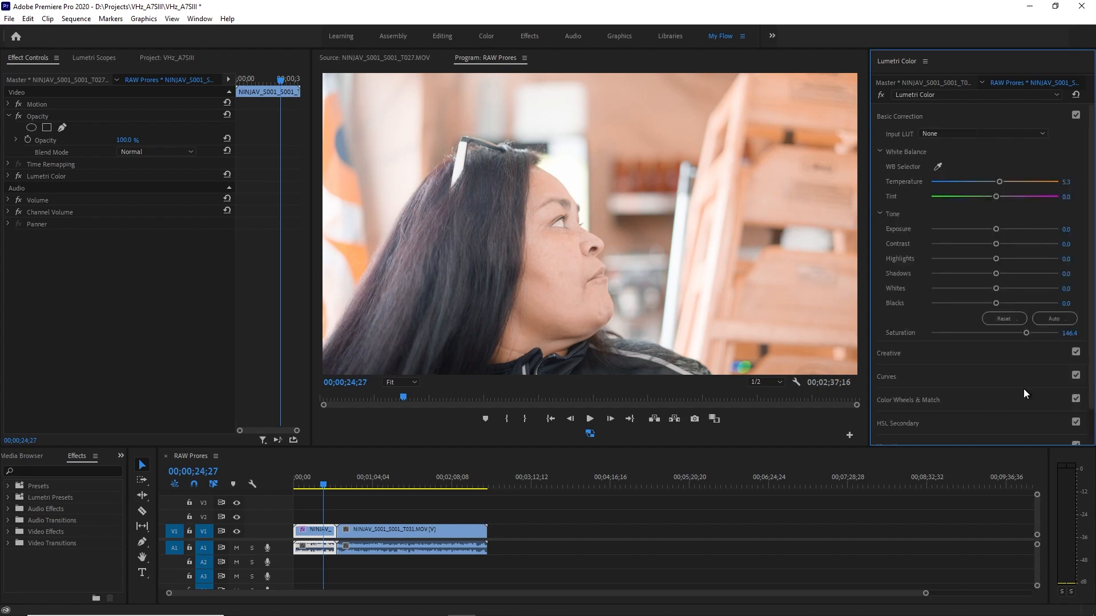
{"action": "left_click_drag", "start_coordinate": [1025, 334], "coordinate": [1025, 334]}
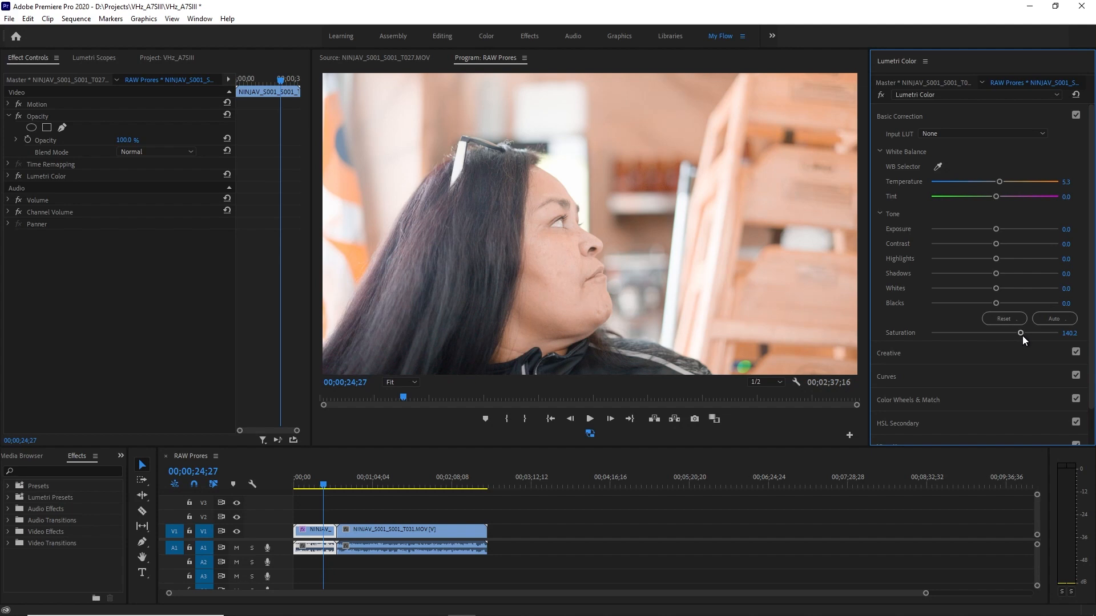
At 00;00;10;09, draw a closed freehand opacity mask over the cheek of the woman with the headphones to isolate her skin.
{"action": "left_click_drag", "start_coordinate": [323, 487], "coordinate": [306, 488]}
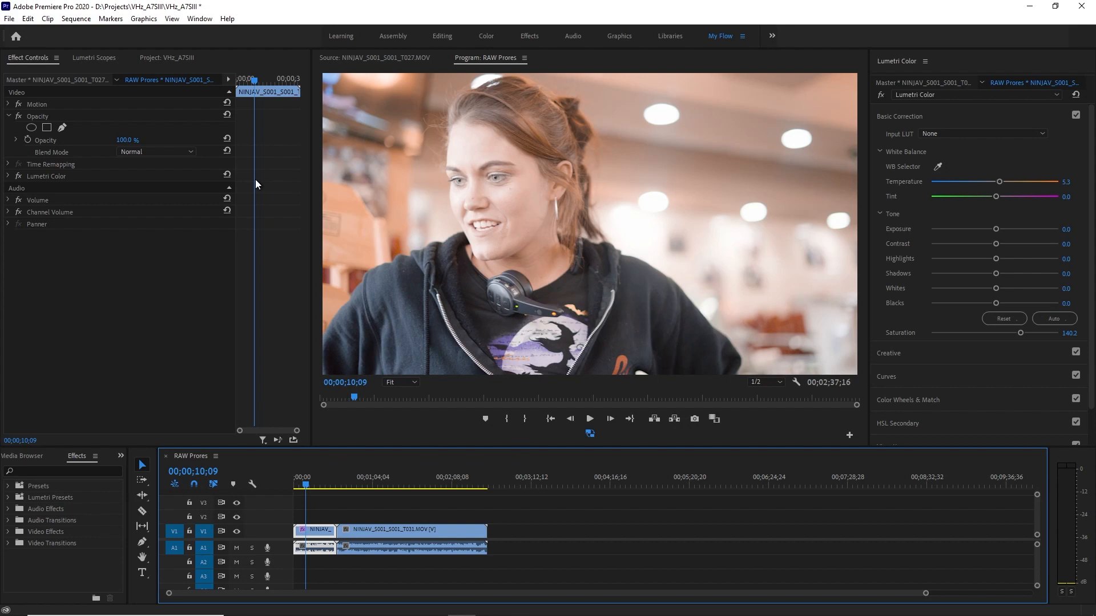
{"action": "left_click", "coordinate": [61, 128]}
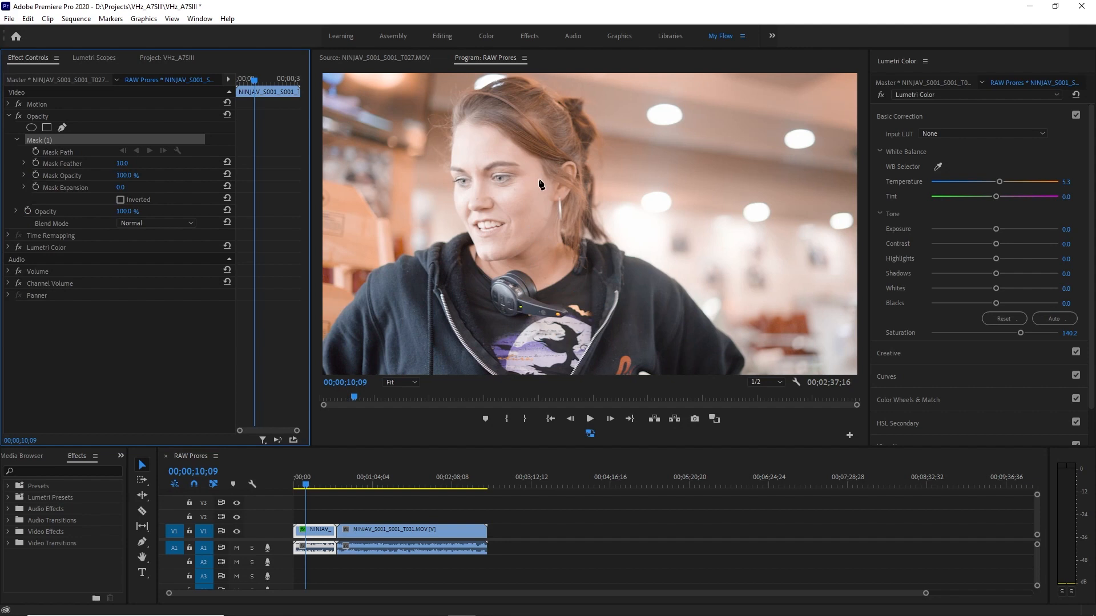
{"action": "left_click", "coordinate": [535, 161]}
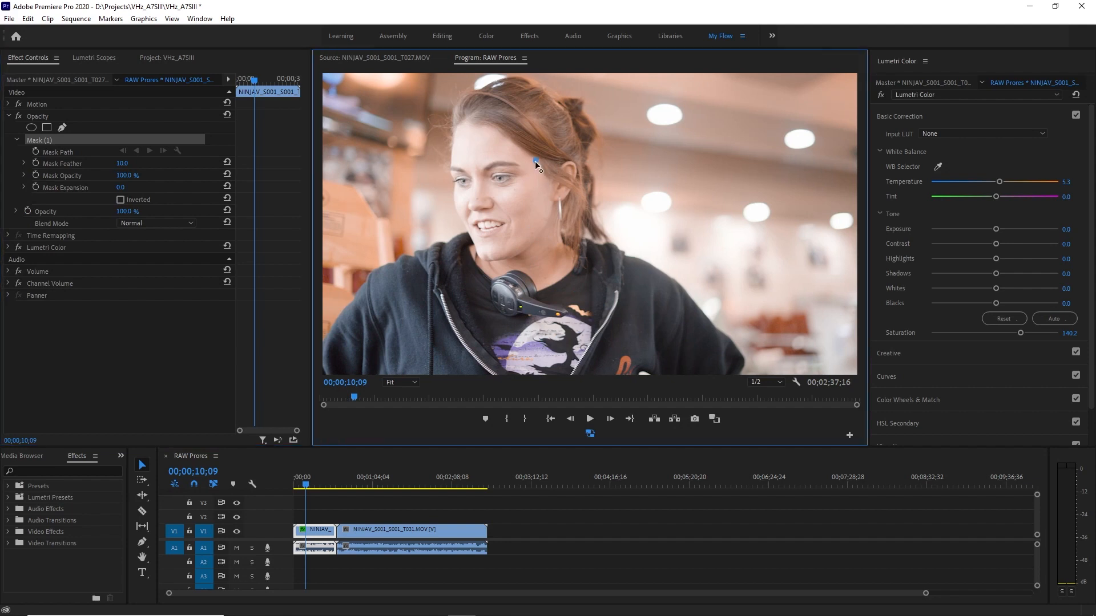
{"action": "left_click", "coordinate": [503, 197]}
{"action": "left_click", "coordinate": [513, 228]}
{"action": "left_click", "coordinate": [503, 252]}
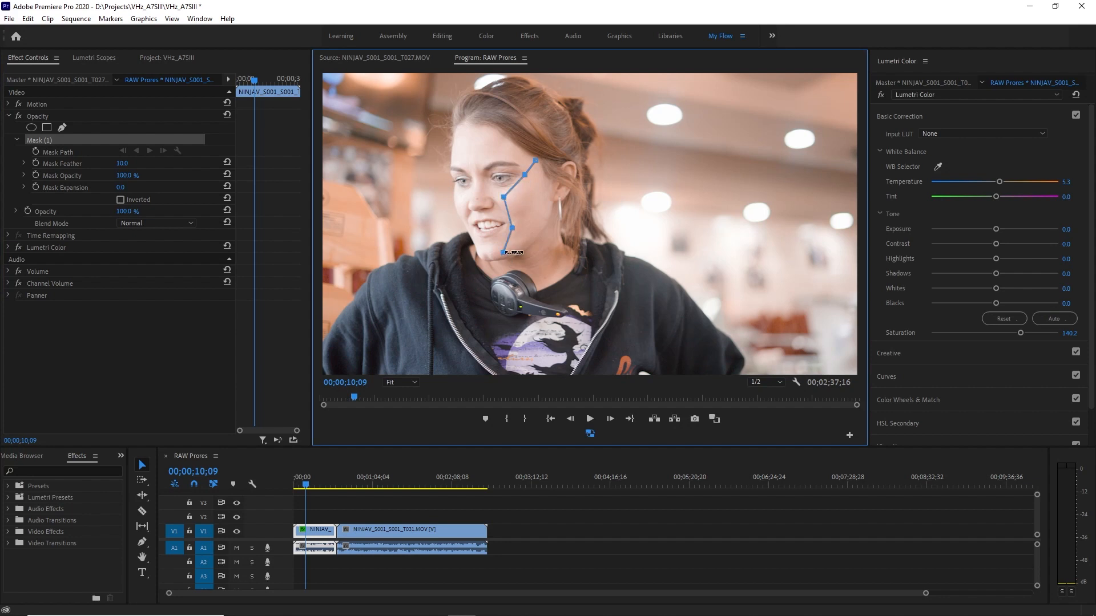
{"action": "left_click", "coordinate": [550, 211]}
{"action": "left_click", "coordinate": [535, 161]}
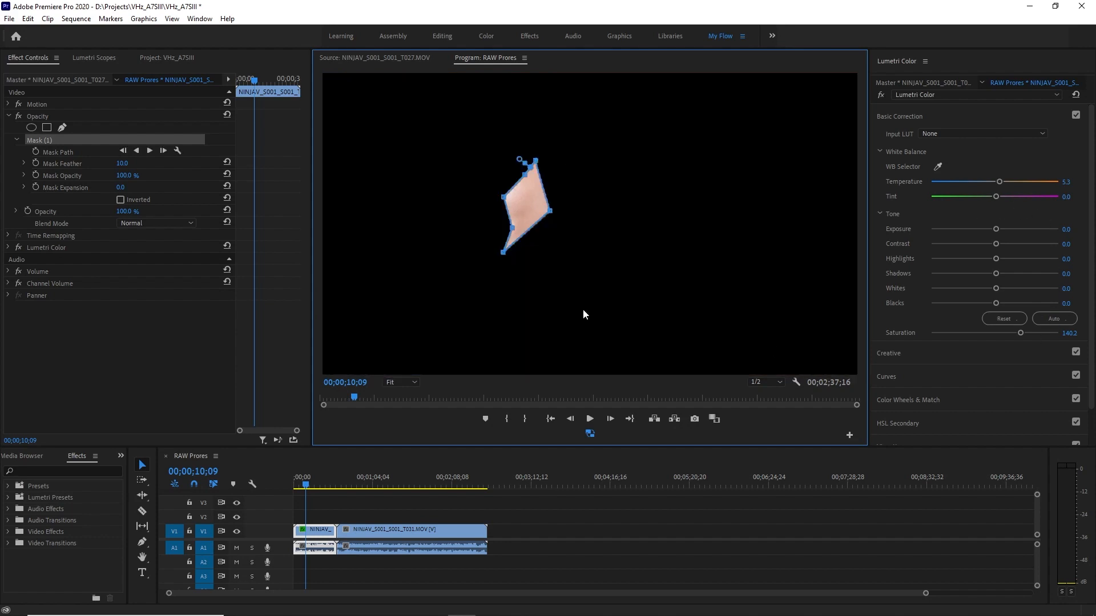
Check the masked skin on the vectorscope and lower the Hue vs Hue curve's orange point slightly to match the skin tone line.
{"action": "left_click", "coordinate": [94, 59]}
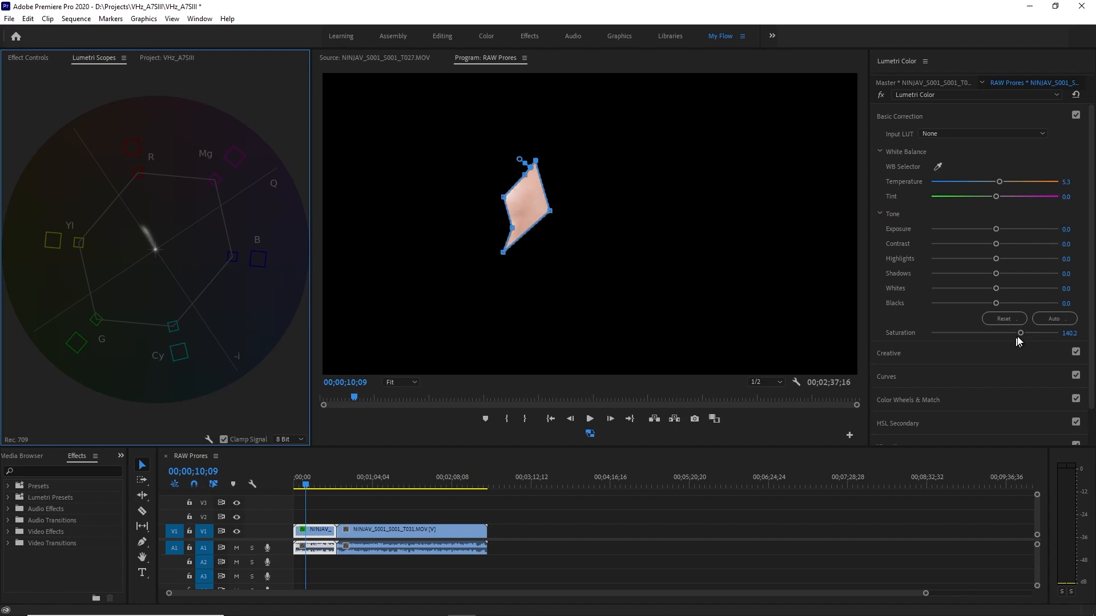
{"action": "mouse_move", "coordinate": [1091, 197]}
{"action": "left_mouse_down"}
{"action": "mouse_move", "coordinate": [1090, 269]}
{"action": "mouse_move", "coordinate": [1091, 176]}
{"action": "left_mouse_up"}
{"action": "left_click", "coordinate": [1007, 114]}
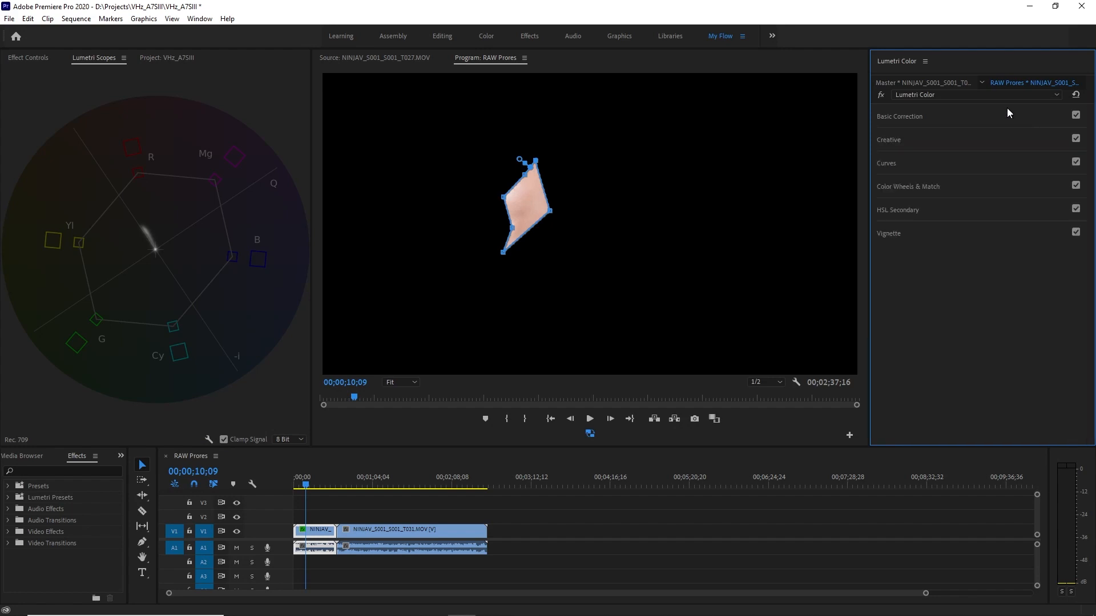
{"action": "left_click", "coordinate": [965, 166]}
{"action": "scroll", "coordinate": [1014, 360], "scroll_direction": "down", "scroll_amount": 5}
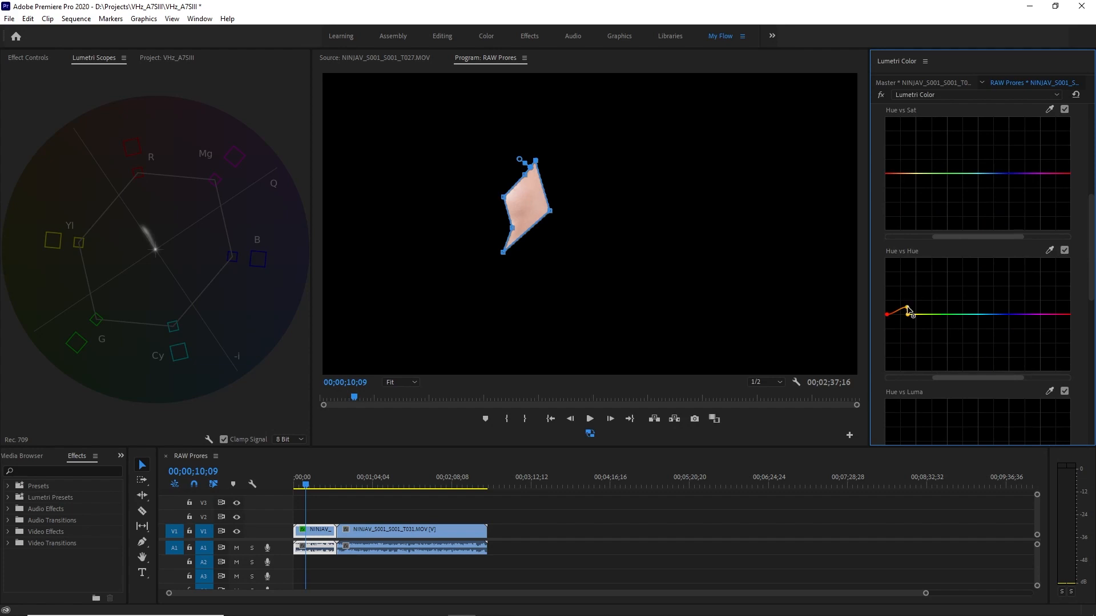
{"action": "left_click", "coordinate": [908, 309]}
{"action": "mouse_move", "coordinate": [907, 308]}
{"action": "left_mouse_down"}
{"action": "mouse_move", "coordinate": [915, 319]}
{"action": "mouse_move", "coordinate": [887, 318]}
{"action": "mouse_move", "coordinate": [888, 308]}
{"action": "mouse_move", "coordinate": [897, 321]}
{"action": "mouse_move", "coordinate": [906, 312]}
{"action": "left_mouse_up"}
{"action": "left_click_drag", "start_coordinate": [907, 314], "coordinate": [908, 314]}
Remove the cheek mask, compare the whole frame with the Hue vs Hue curve off and on, and collapse the curve controls.
{"action": "left_click", "coordinate": [36, 57]}
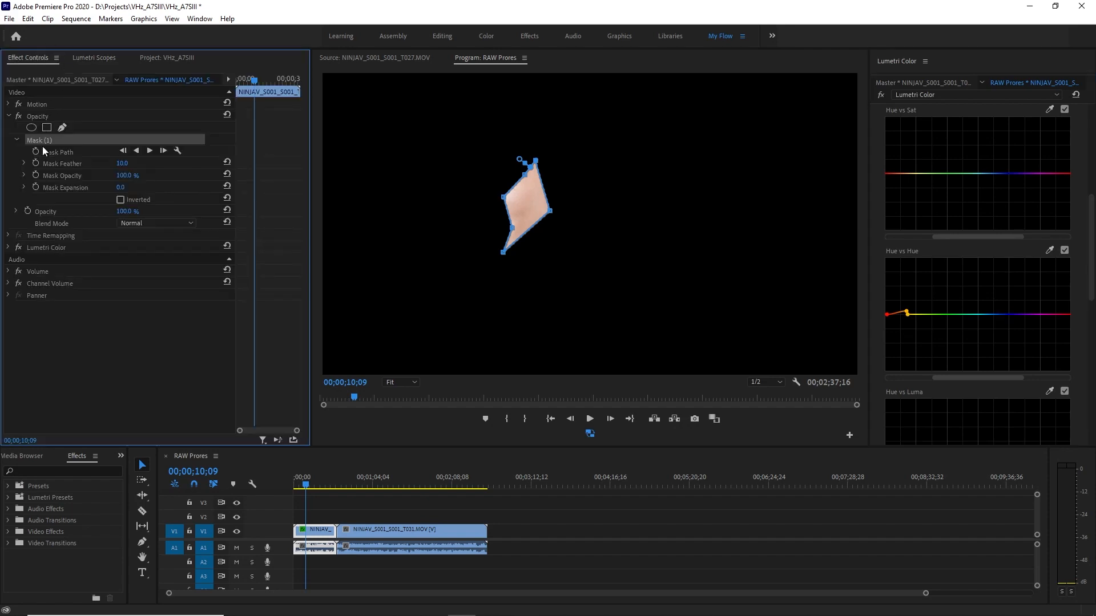
{"action": "key", "text": "Delete"}
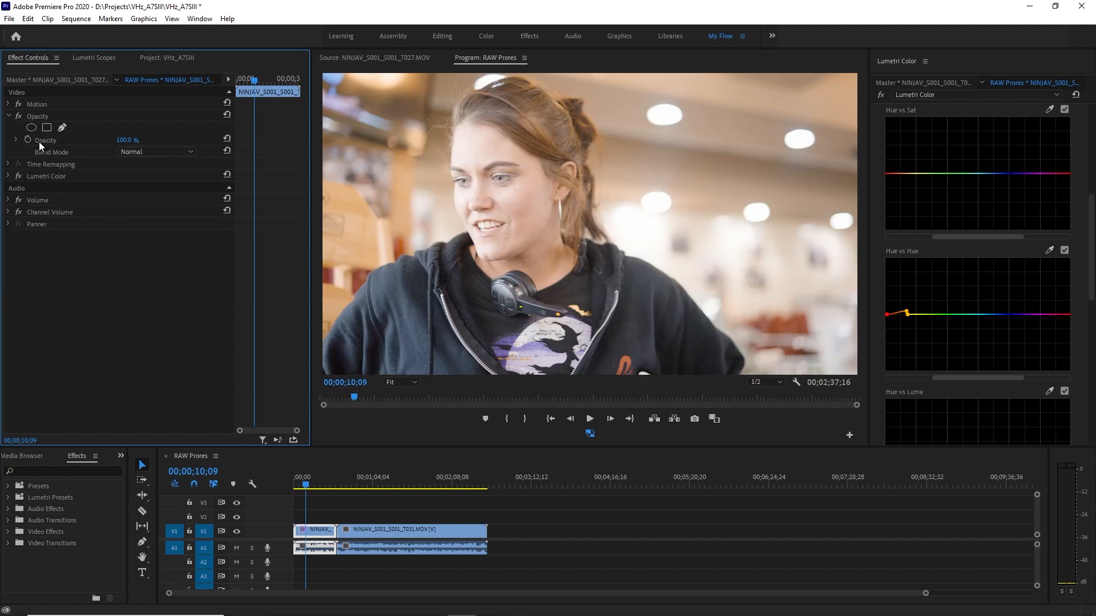
{"action": "left_click", "coordinate": [1064, 250]}
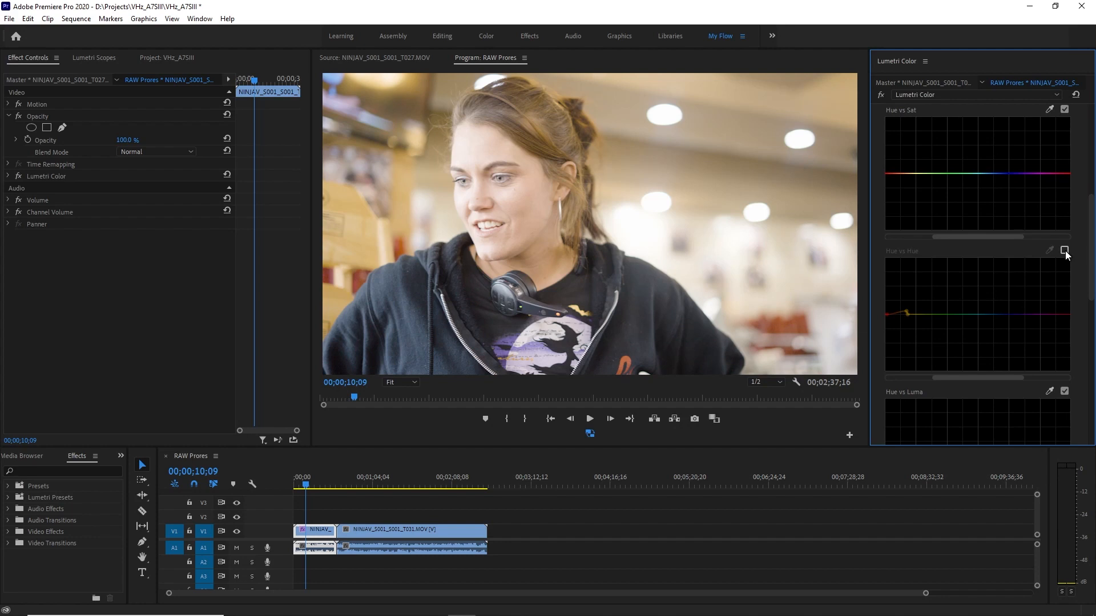
{"action": "left_click", "coordinate": [1064, 250]}
{"action": "left_click", "coordinate": [1064, 250]}
{"action": "left_click", "coordinate": [1065, 250]}
{"action": "scroll", "coordinate": [1092, 256], "scroll_direction": "up", "scroll_amount": 1}
{"action": "left_click_drag", "start_coordinate": [1092, 257], "coordinate": [1092, 167]}
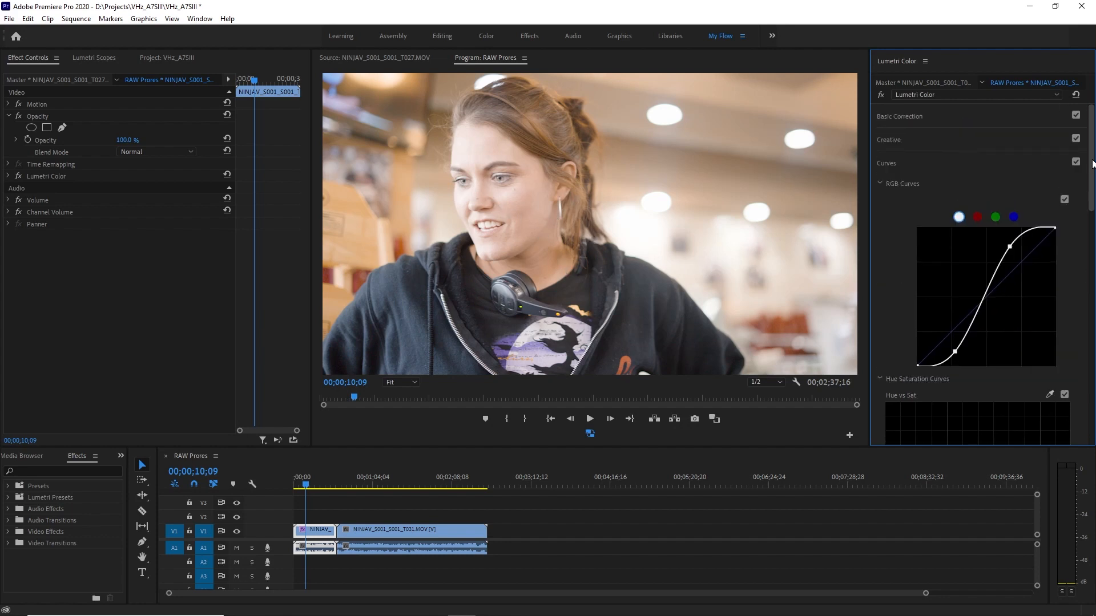
{"action": "left_click", "coordinate": [983, 164]}
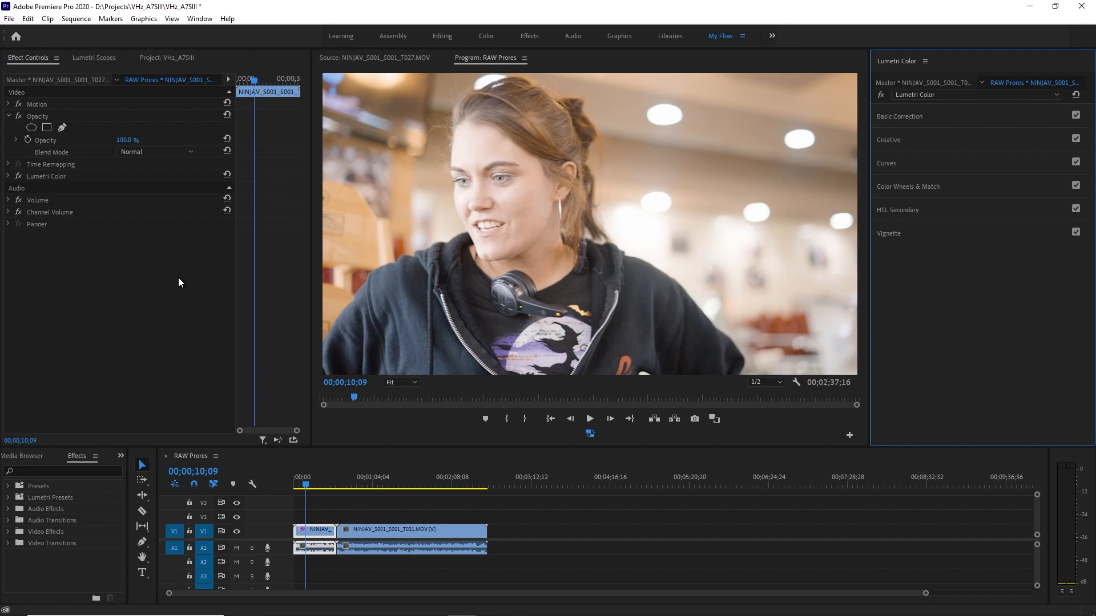
Review the T027 master clip's ProRes RAW source settings and play the graded sequence clip from 00;00;02;46.
{"action": "left_click", "coordinate": [66, 81]}
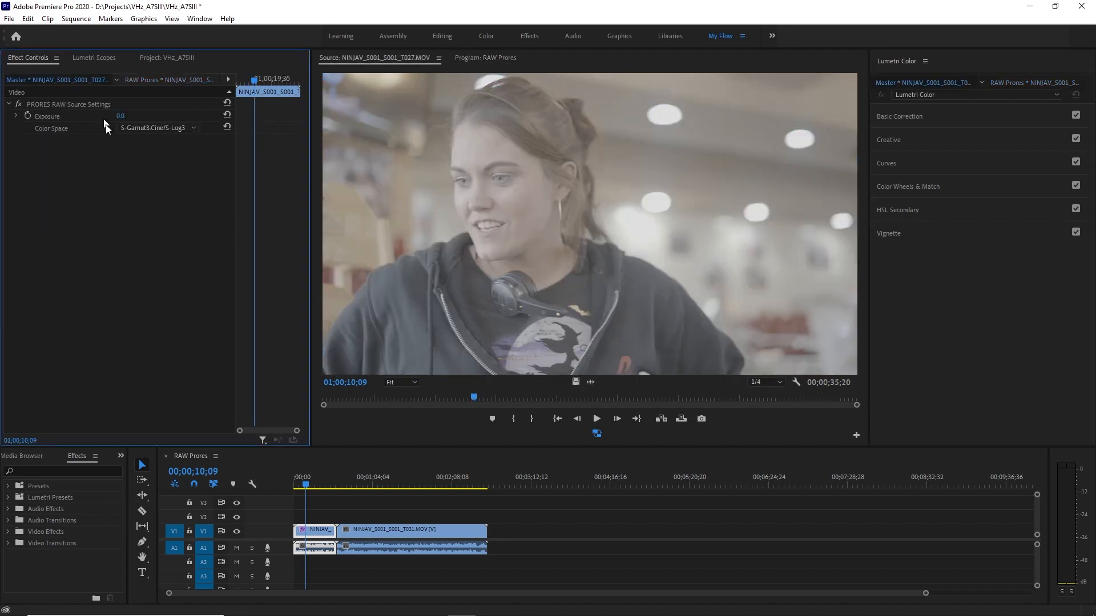
{"action": "left_click", "coordinate": [165, 80]}
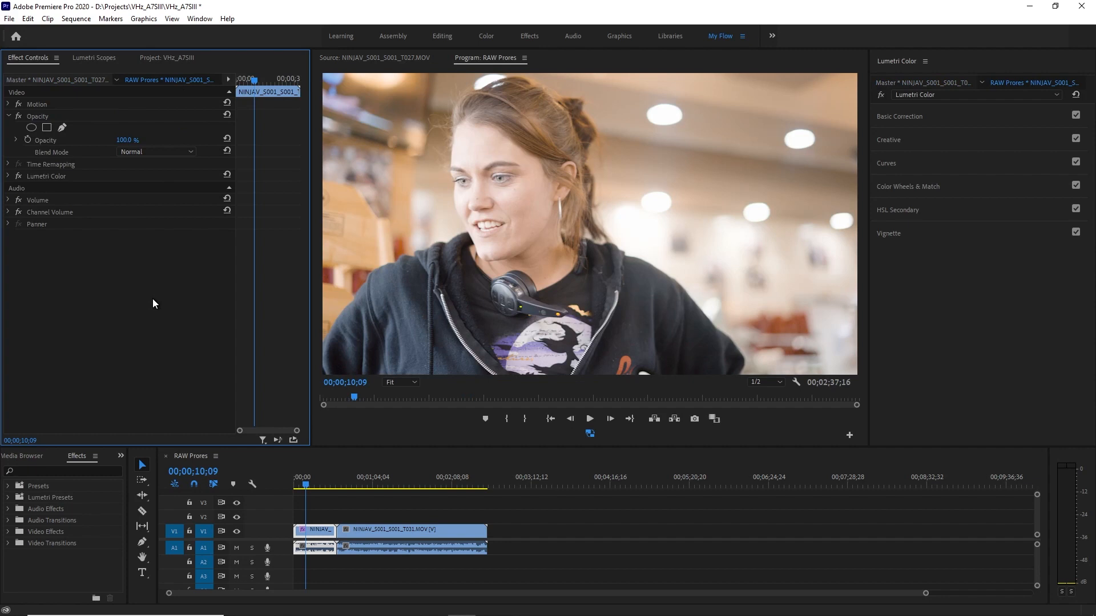
{"action": "left_click", "coordinate": [304, 487]}
{"action": "left_click_drag", "start_coordinate": [305, 486], "coordinate": [299, 487]}
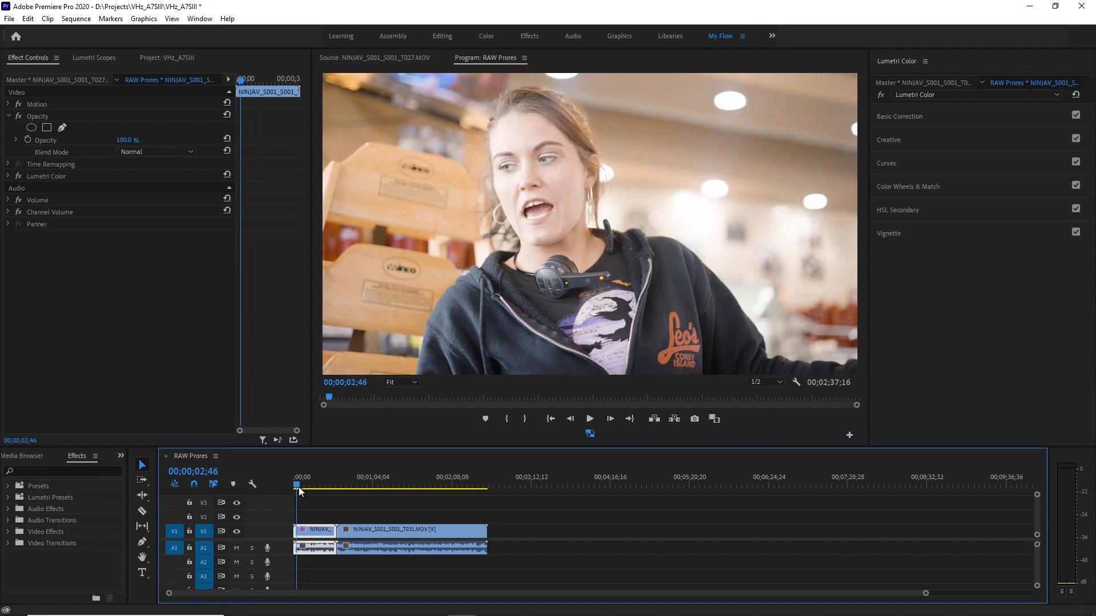
{"action": "key", "text": "space"}
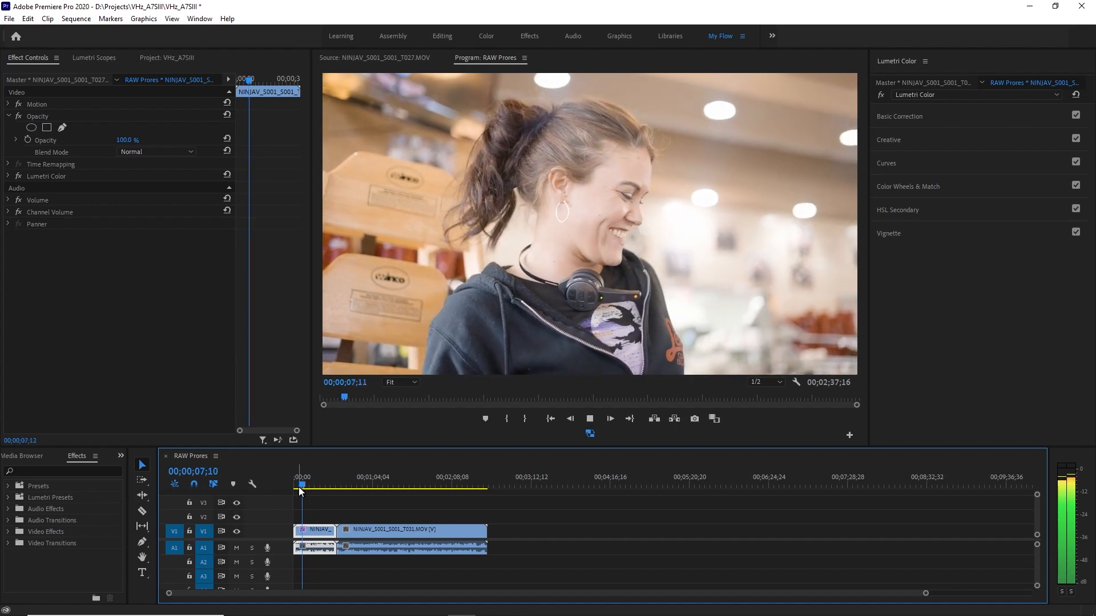
{"action": "key", "text": "space"}
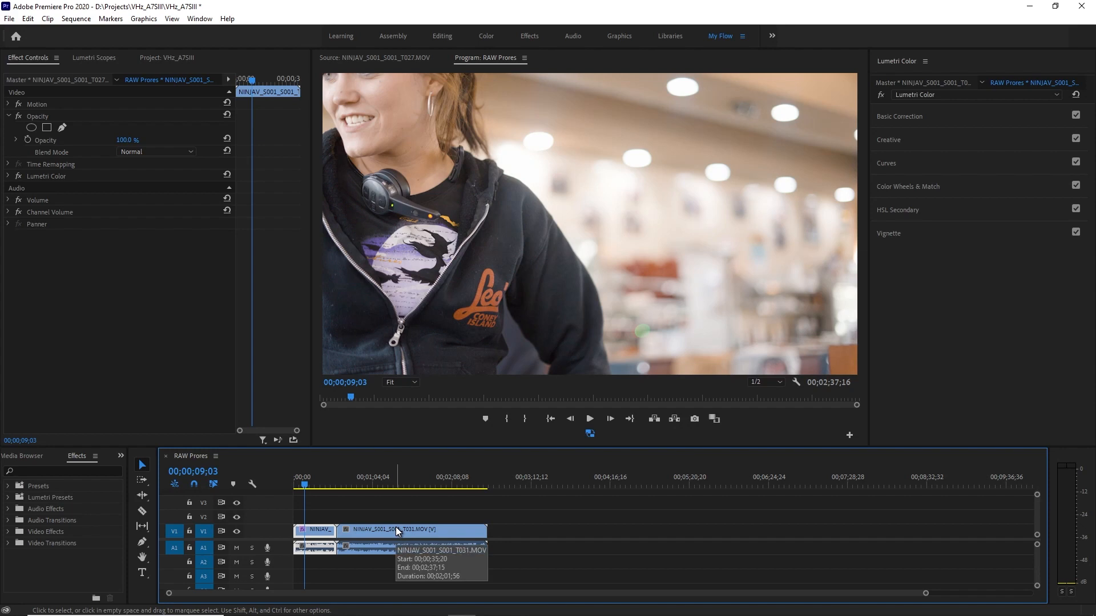
Move the T031 clip further along the timeline to make room and set the T027 clip's speed to 40%.
{"action": "left_click_drag", "start_coordinate": [395, 526], "coordinate": [623, 539]}
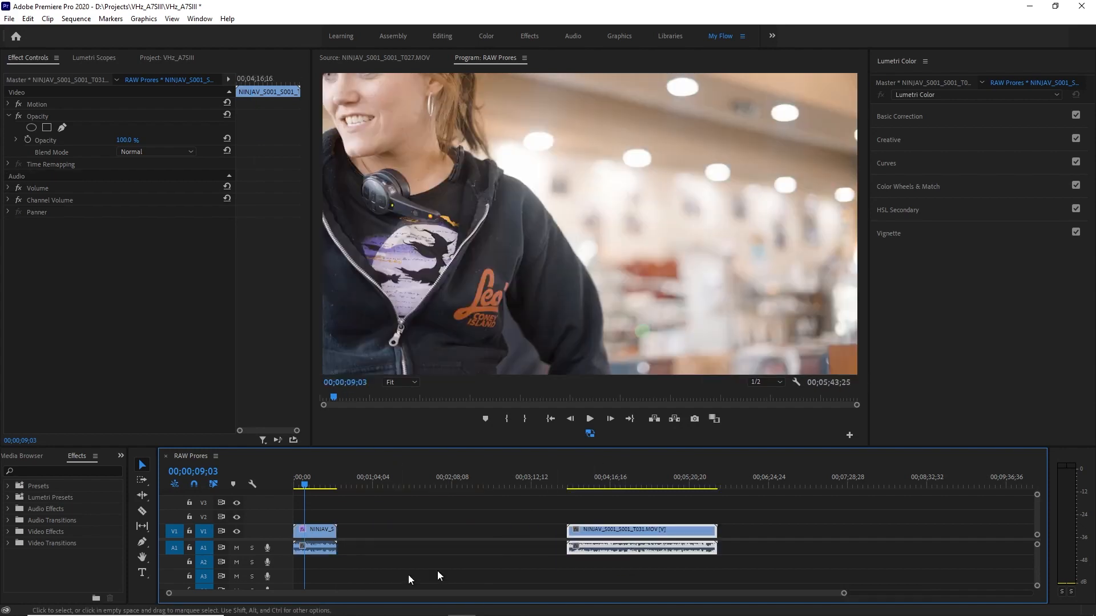
{"action": "right_click", "coordinate": [321, 532]}
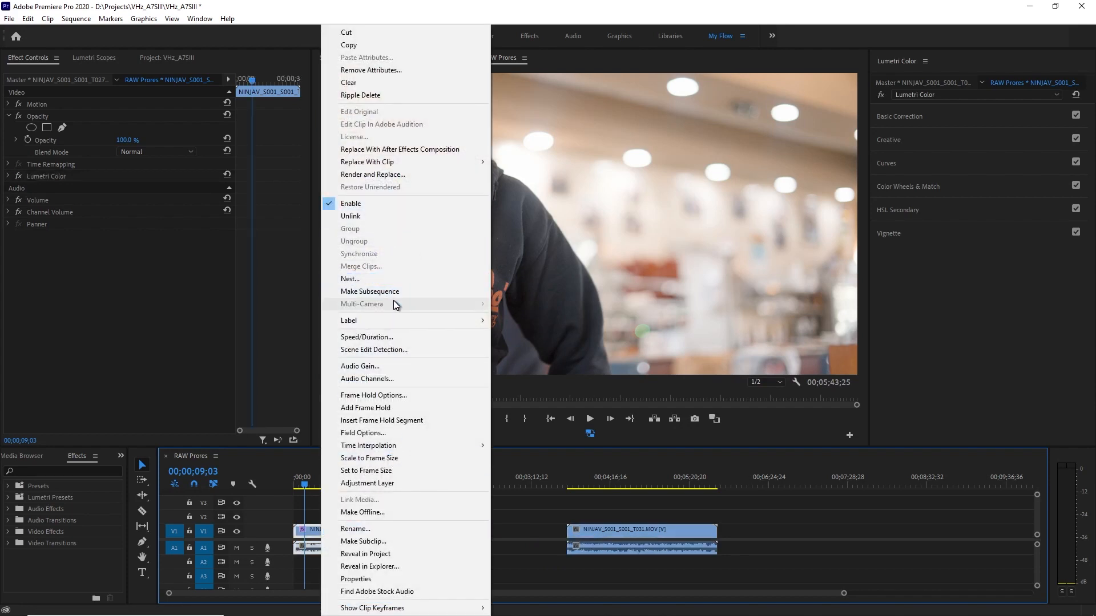
{"action": "left_click", "coordinate": [407, 337]}
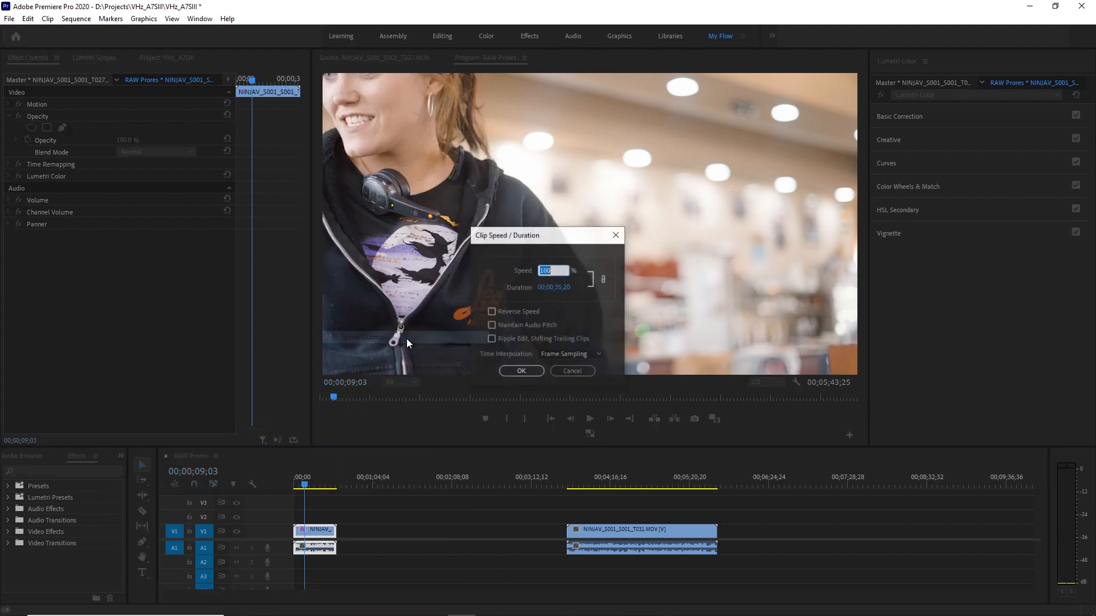
{"action": "type", "text": "40"}
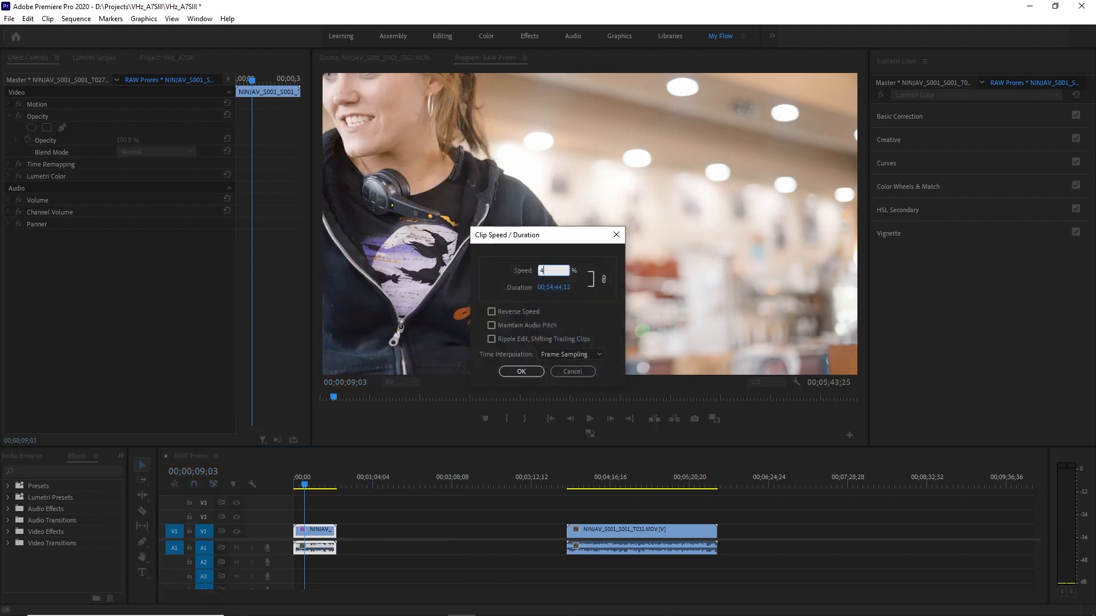
{"action": "left_click", "coordinate": [520, 371]}
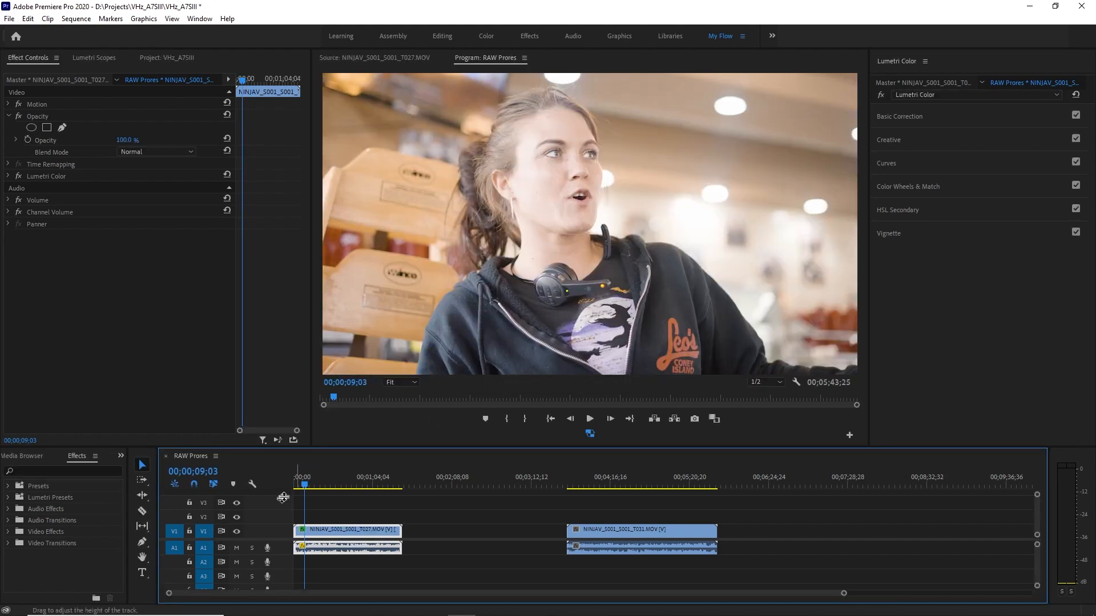
Play the slowed T027 clip, including the section with the long-haired woman, to review the motion and grade.
{"action": "key", "text": "space"}
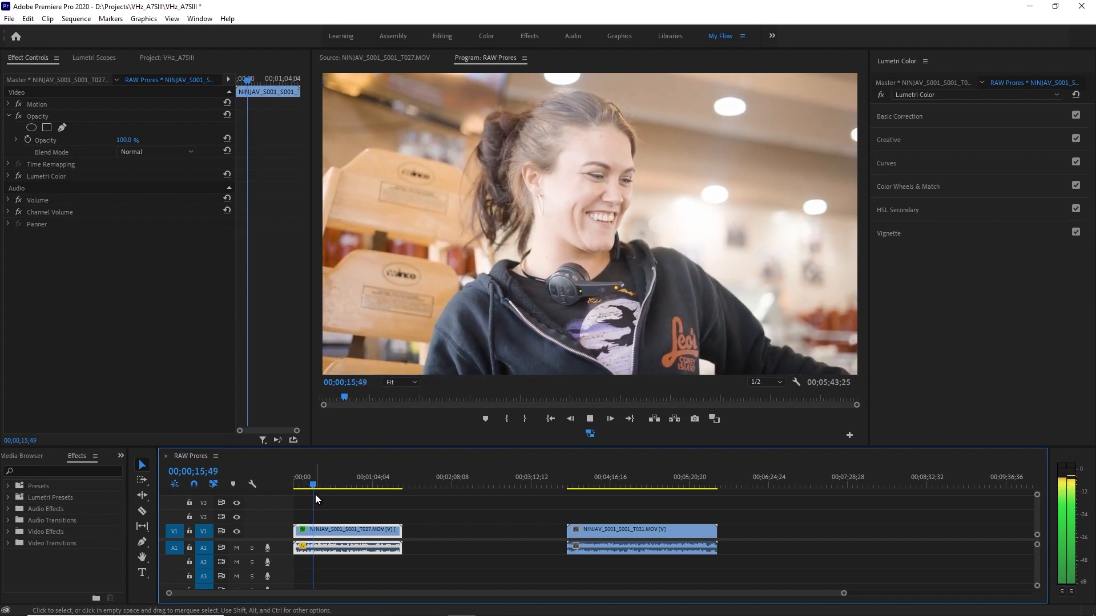
{"action": "left_click", "coordinate": [335, 484]}
{"action": "left_click_drag", "start_coordinate": [334, 484], "coordinate": [341, 485]}
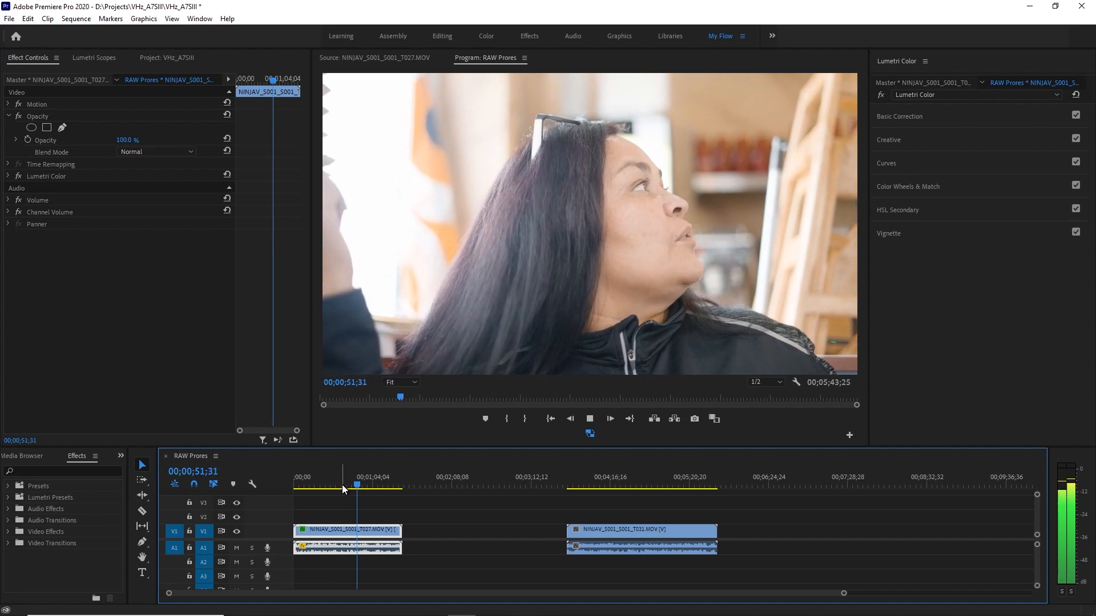
{"action": "key", "text": "space"}
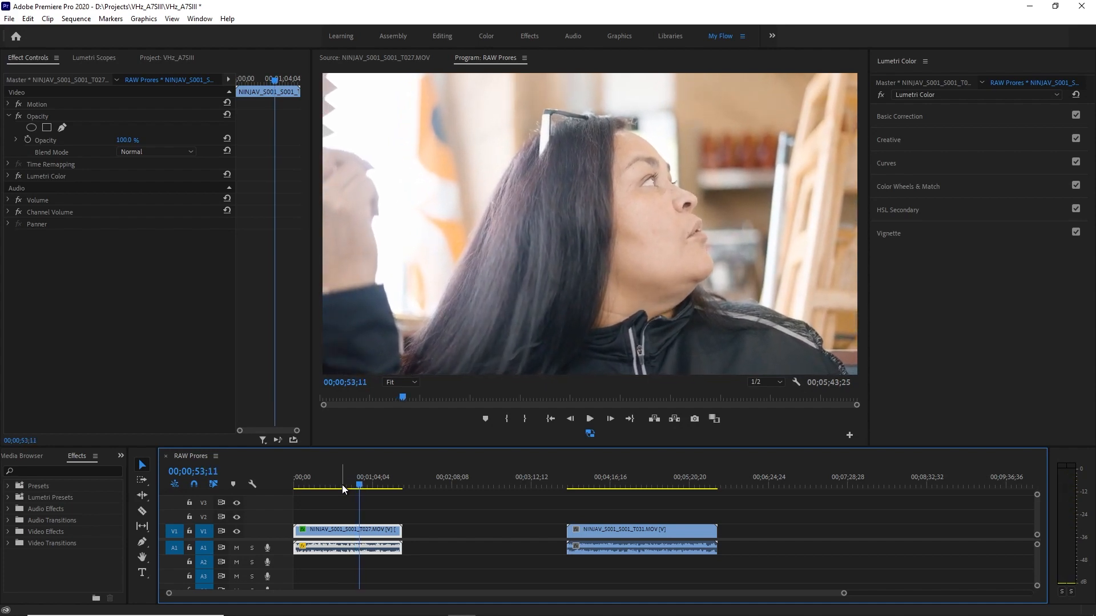
Go to 00;04;56;03 in the T031 clip and replace the YUV vectorscope with the RGB waveform.
{"action": "left_click", "coordinate": [612, 484]}
{"action": "left_click_drag", "start_coordinate": [611, 485], "coordinate": [659, 499]}
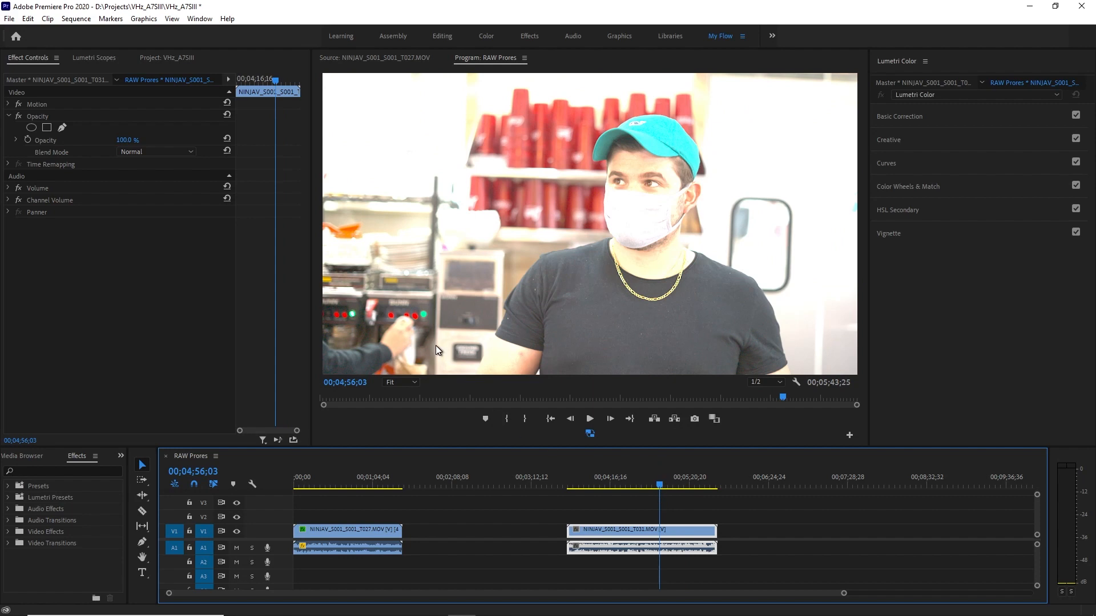
{"action": "left_click", "coordinate": [94, 57]}
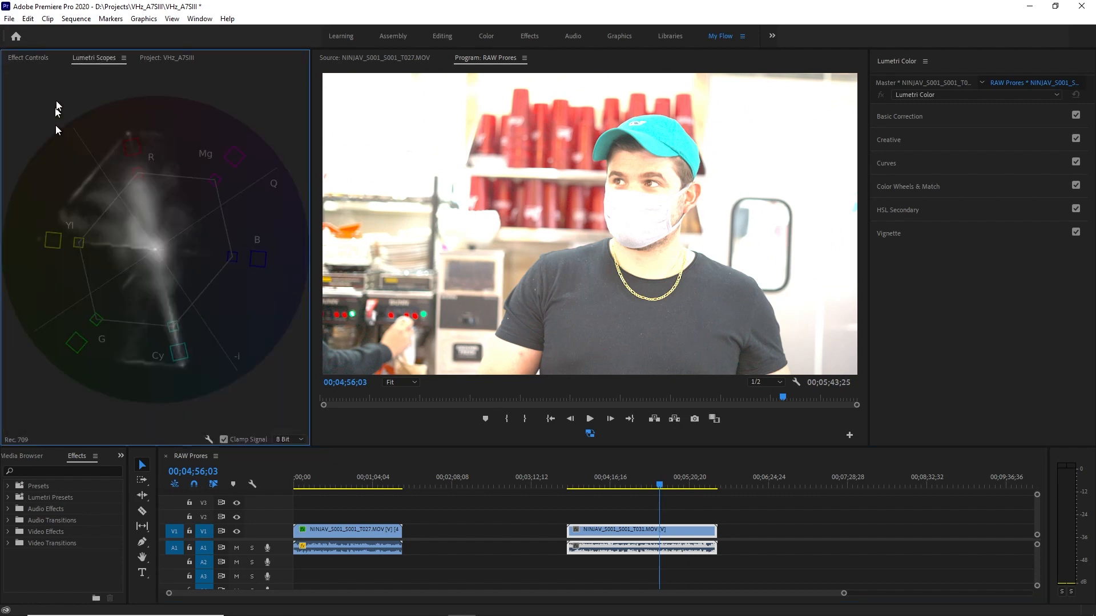
{"action": "right_click", "coordinate": [145, 244]}
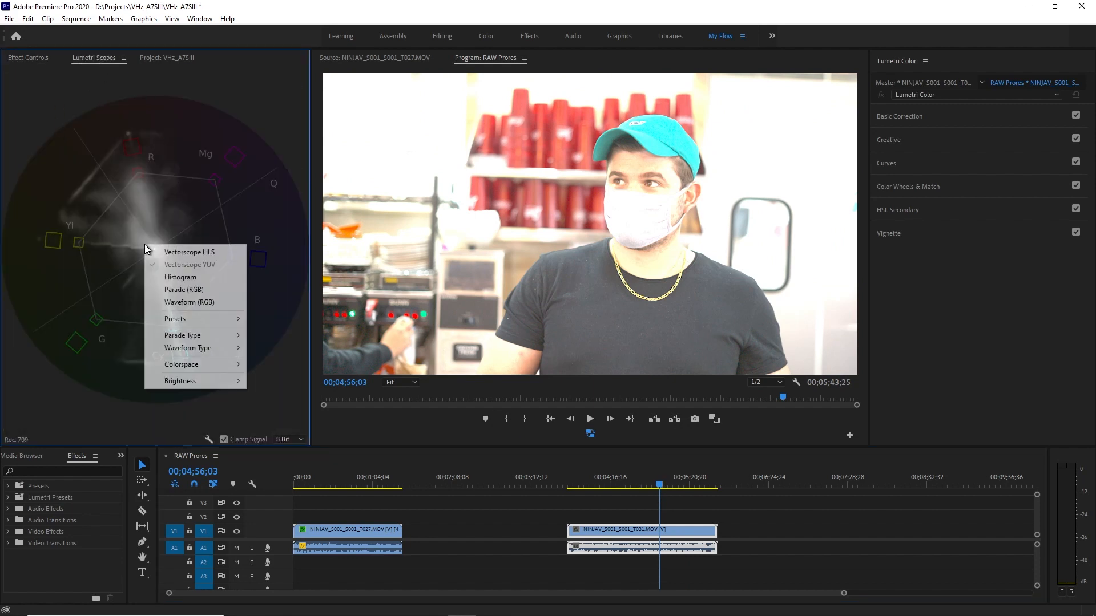
{"action": "left_click", "coordinate": [190, 303]}
{"action": "right_click", "coordinate": [76, 233]}
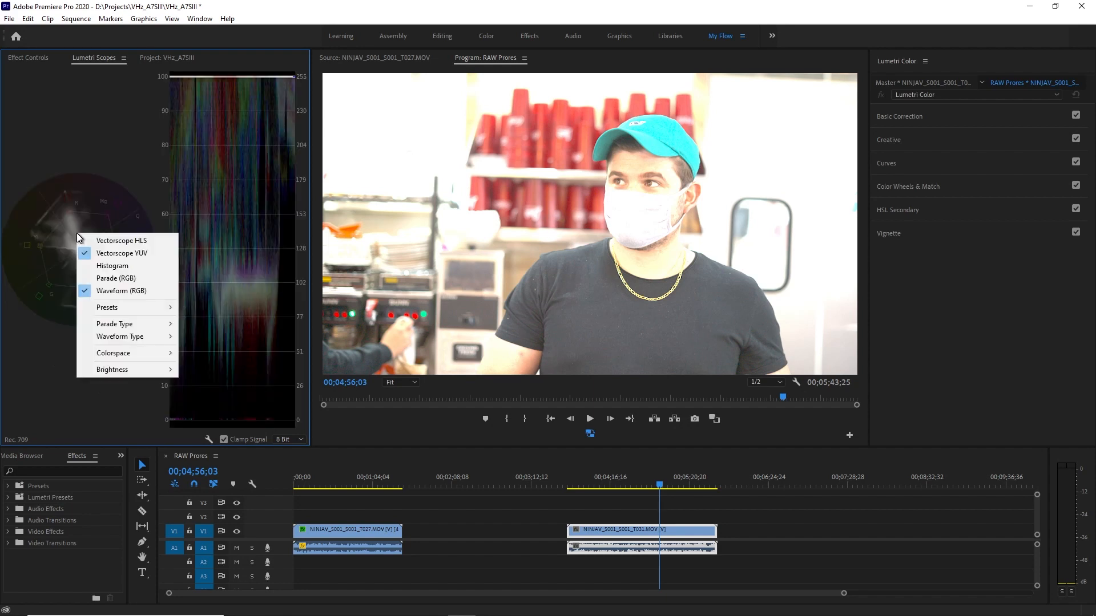
{"action": "left_click", "coordinate": [122, 254]}
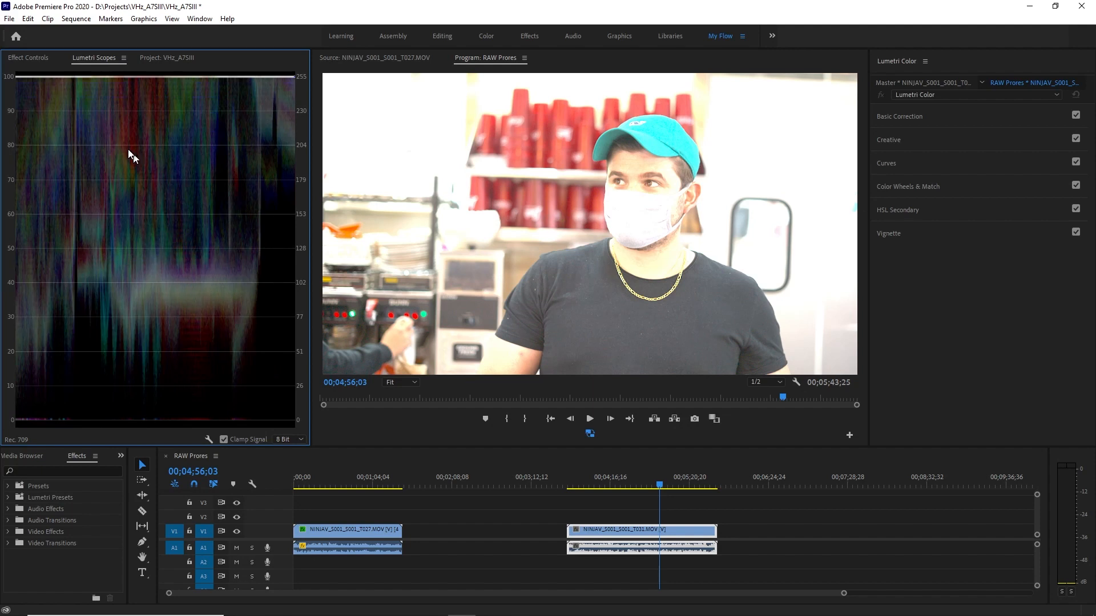
Set the T031 master clip's ProRes RAW color space to S-Gamut3.Cine/S-Log3 and check its waveform.
{"action": "left_click", "coordinate": [32, 56]}
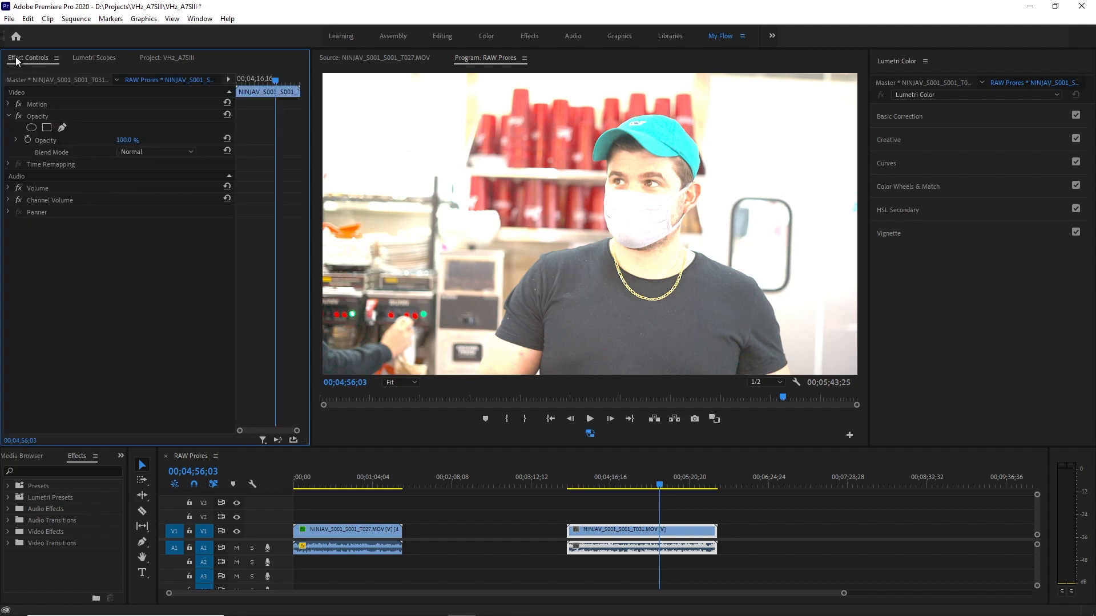
{"action": "left_click", "coordinate": [57, 81]}
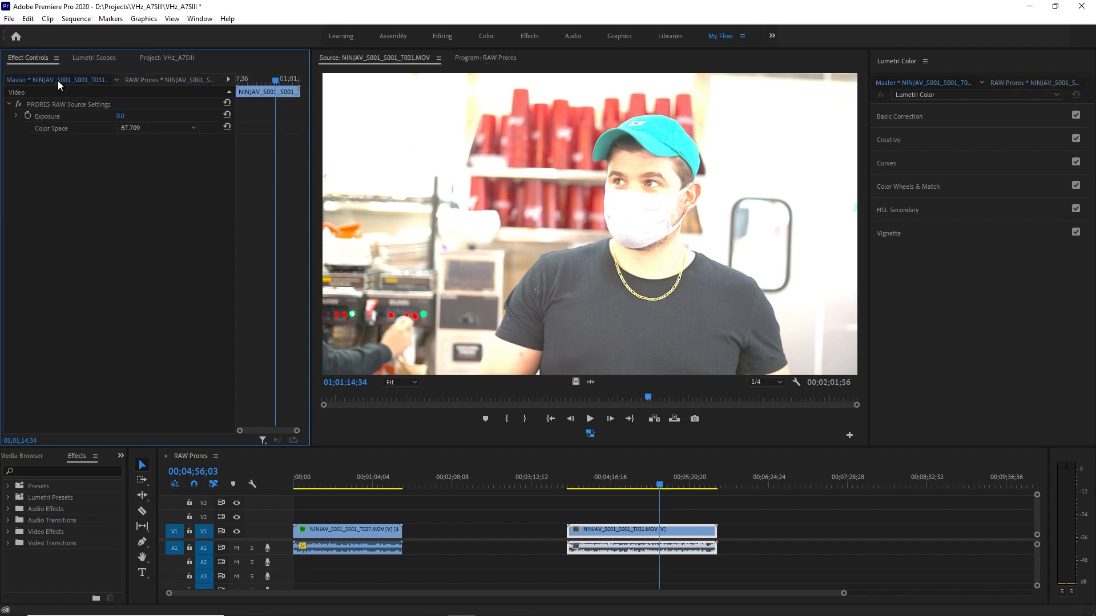
{"action": "left_click", "coordinate": [155, 129]}
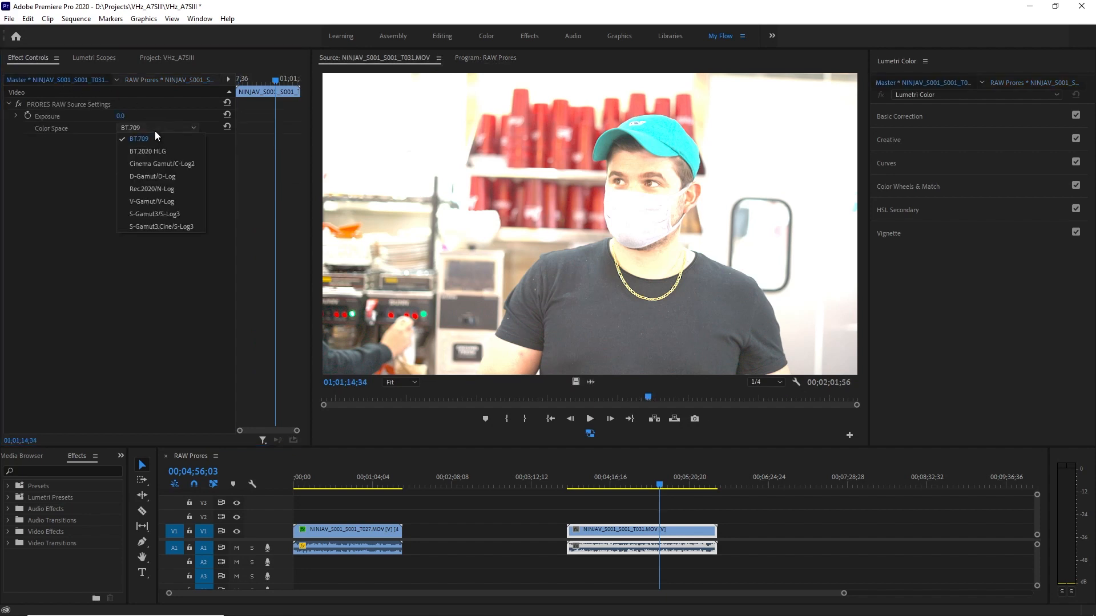
{"action": "left_click", "coordinate": [152, 226]}
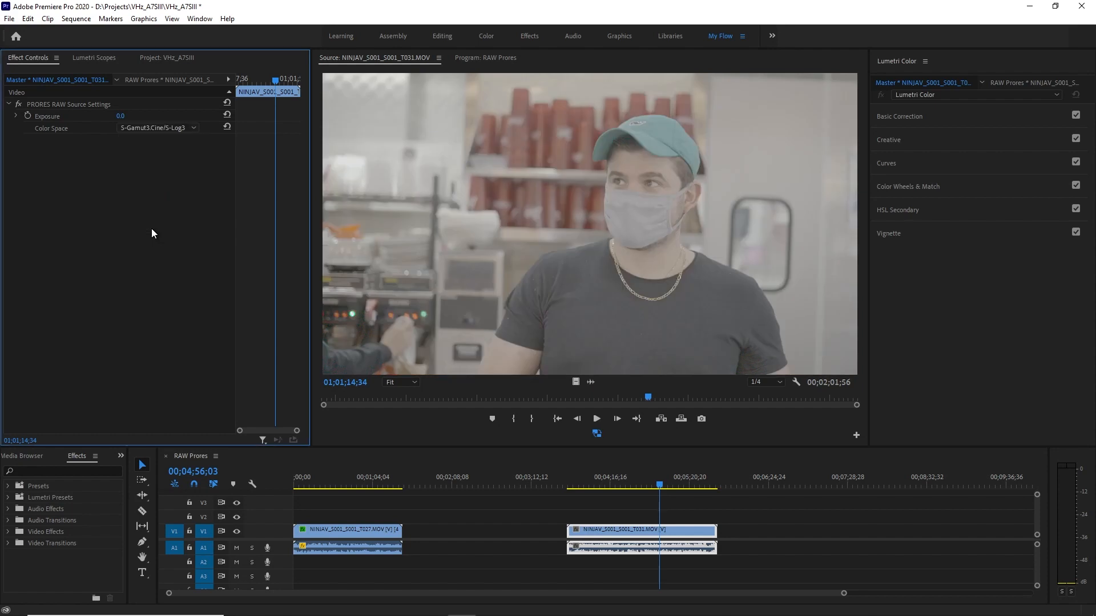
{"action": "left_click", "coordinate": [88, 58]}
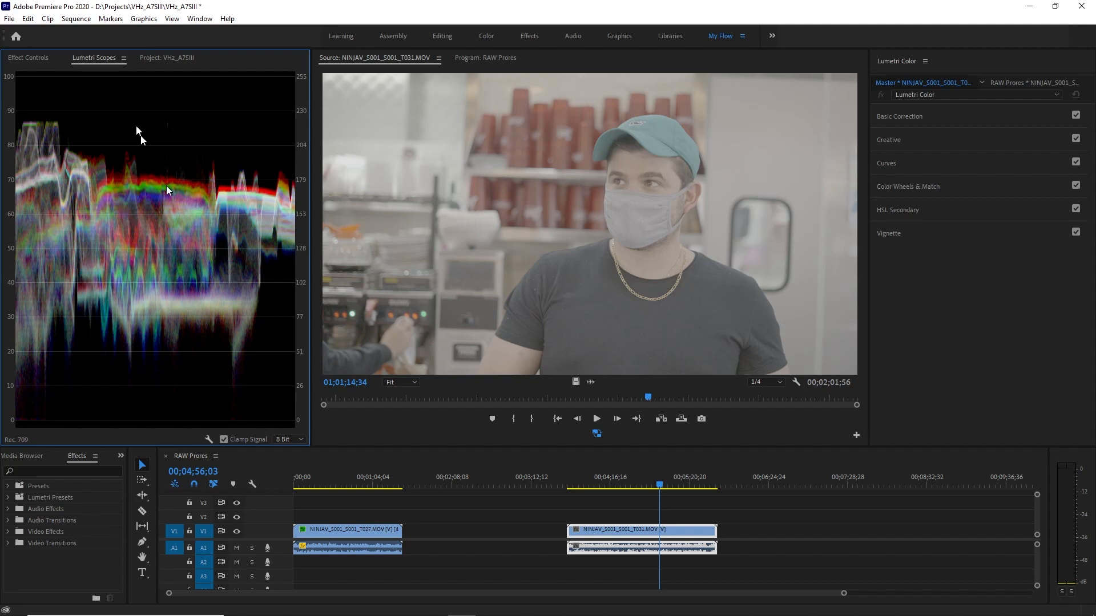
Switch from the T031 master clip to its instance in the RAW Prores sequence and bring back the waveform scope.
{"action": "left_click", "coordinate": [36, 59]}
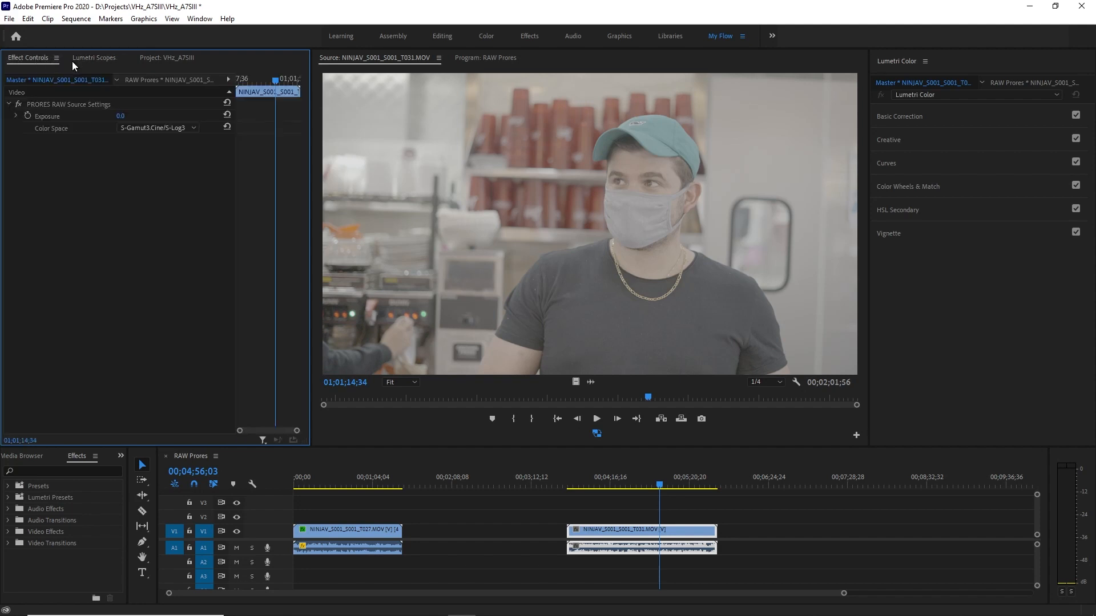
{"action": "left_click", "coordinate": [152, 79]}
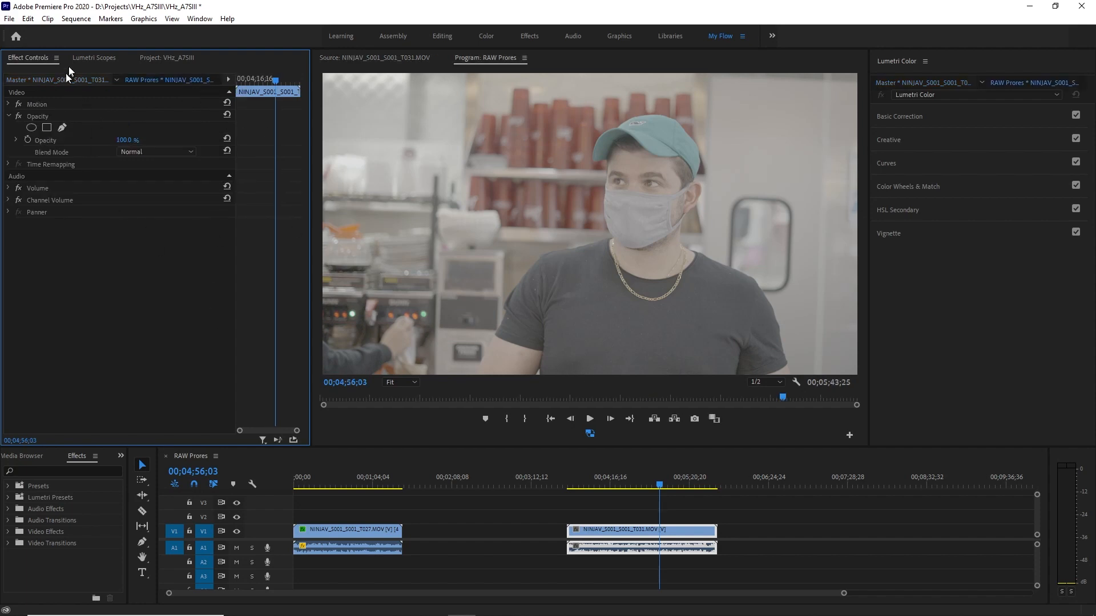
{"action": "left_click", "coordinate": [85, 57]}
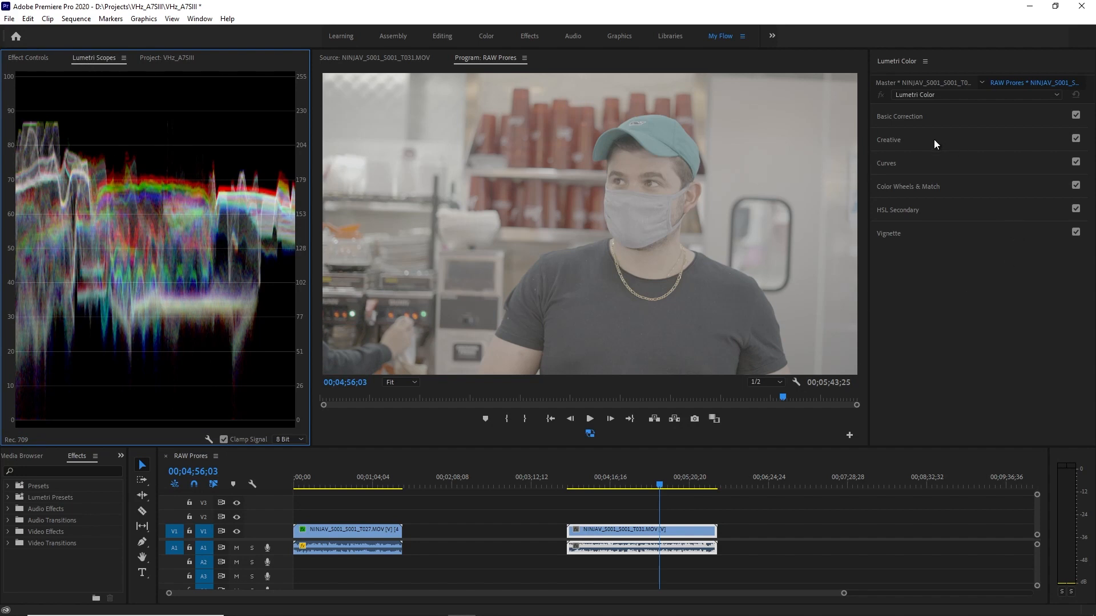
Shape the T031 clip's main RGB curve into an S, lowering the shadows and raising the highlights for contrast.
{"action": "left_click", "coordinate": [929, 118]}
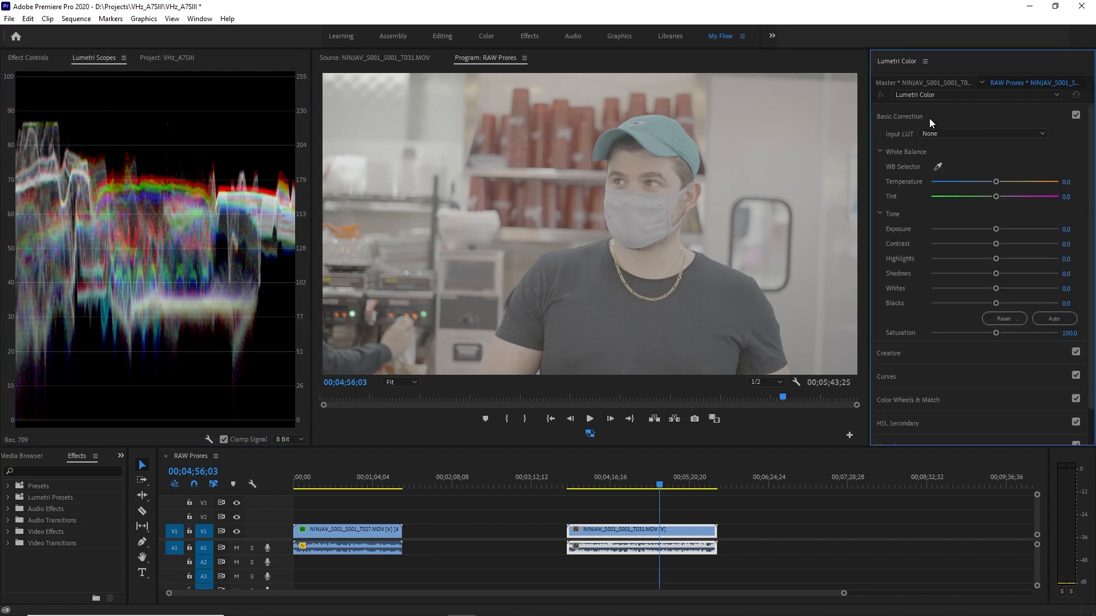
{"action": "left_click", "coordinate": [934, 110]}
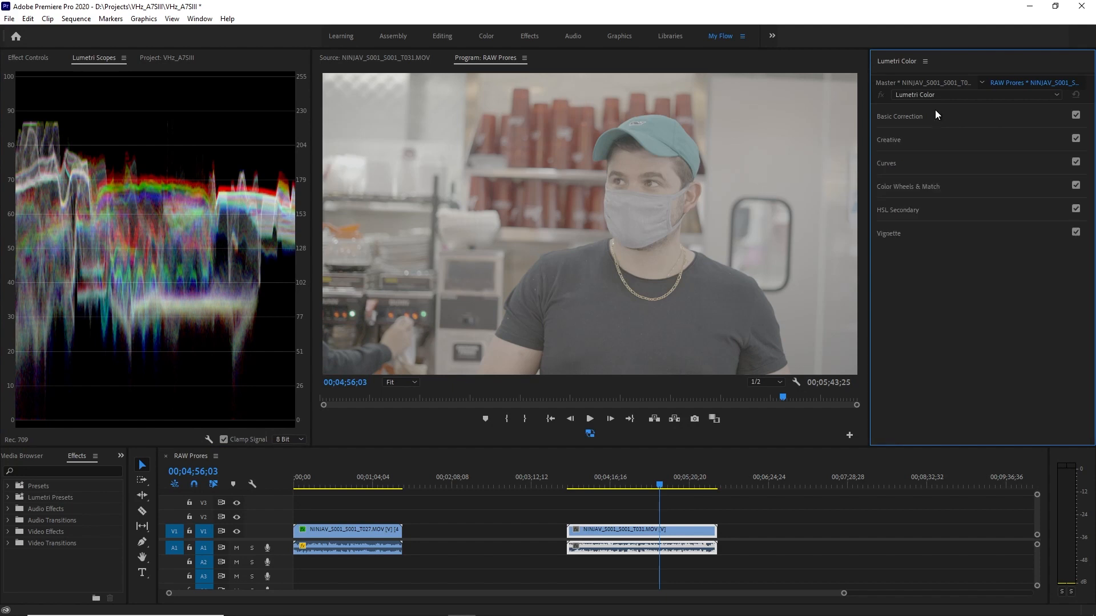
{"action": "left_click", "coordinate": [947, 169]}
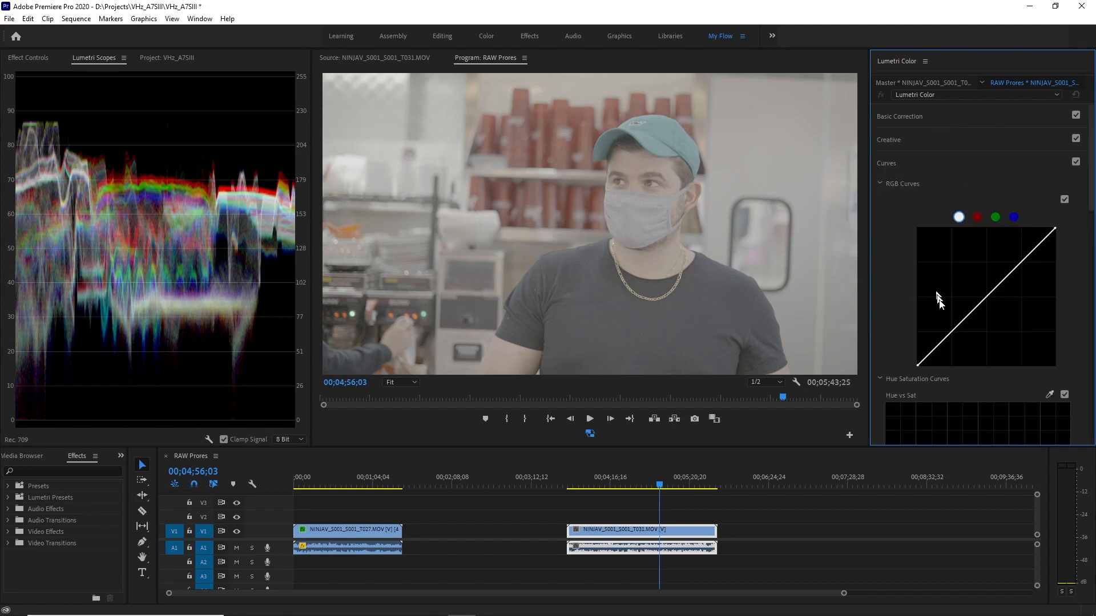
{"action": "left_click_drag", "start_coordinate": [945, 339], "coordinate": [949, 345]}
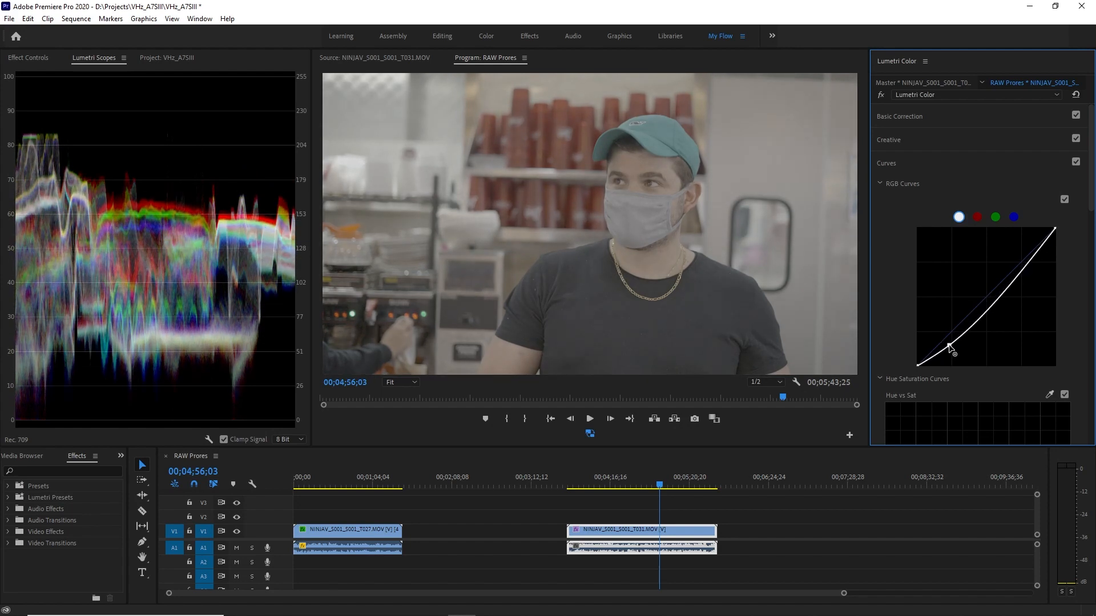
{"action": "left_click_drag", "start_coordinate": [1026, 263], "coordinate": [1015, 242]}
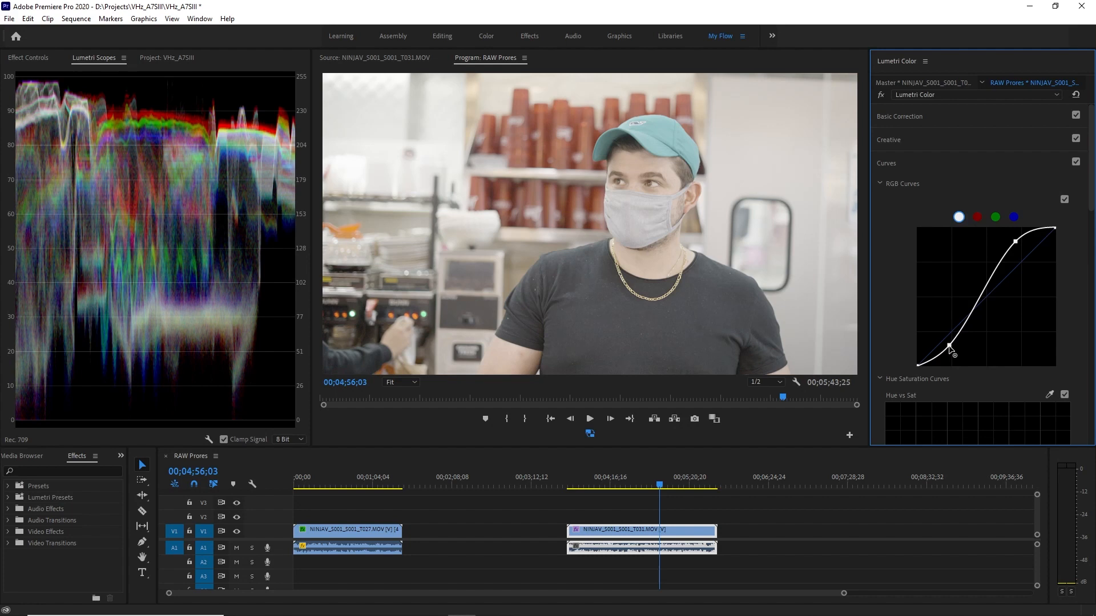
{"action": "left_click_drag", "start_coordinate": [949, 346], "coordinate": [950, 347]}
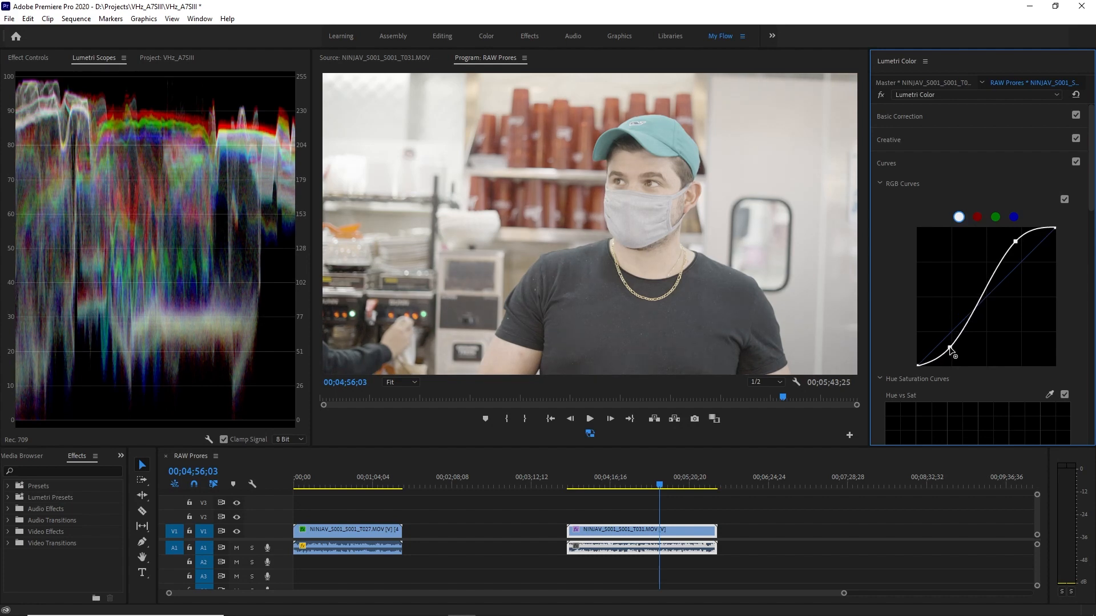
Set the T031 clip's saturation to 140.2 and sample the white balance from the white container behind the man in the teal cap.
{"action": "left_click", "coordinate": [956, 163]}
{"action": "left_click", "coordinate": [949, 117]}
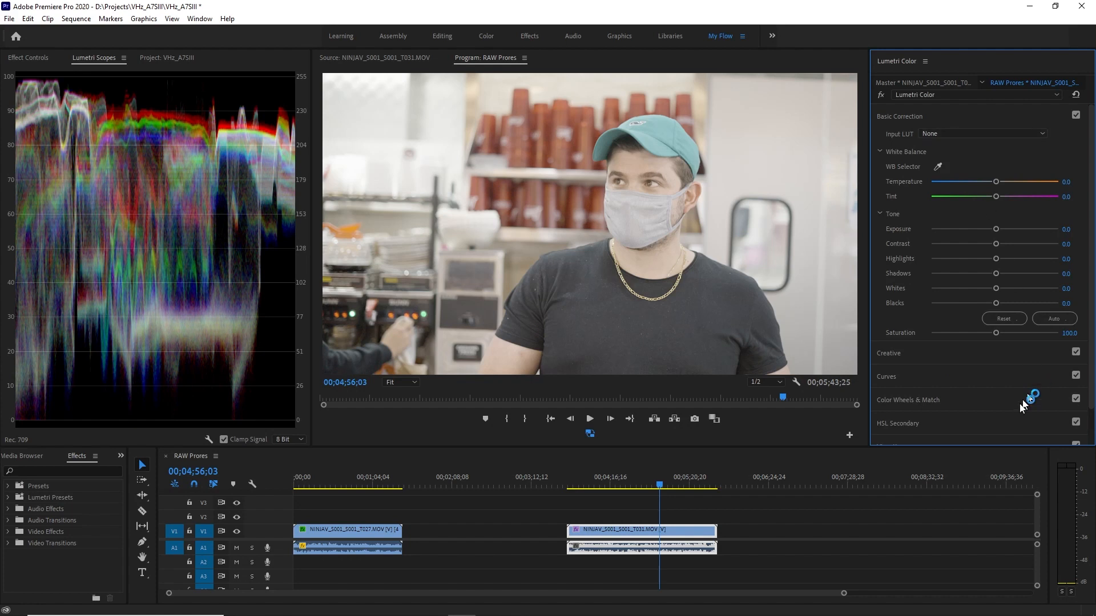
{"action": "left_click_drag", "start_coordinate": [996, 334], "coordinate": [1006, 335]}
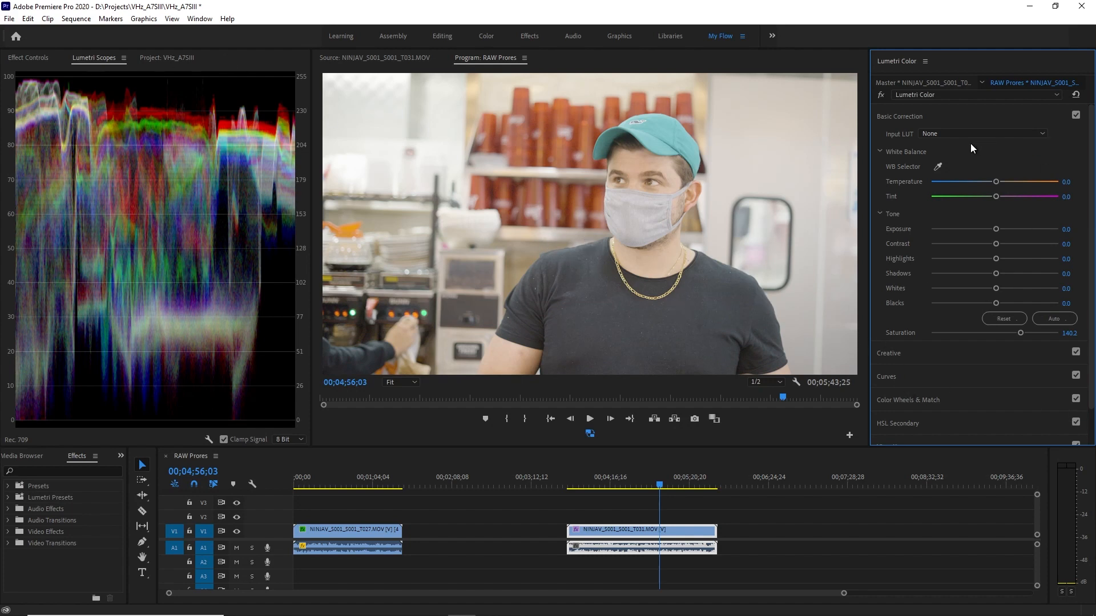
{"action": "left_click", "coordinate": [936, 168]}
{"action": "left_click", "coordinate": [488, 217]}
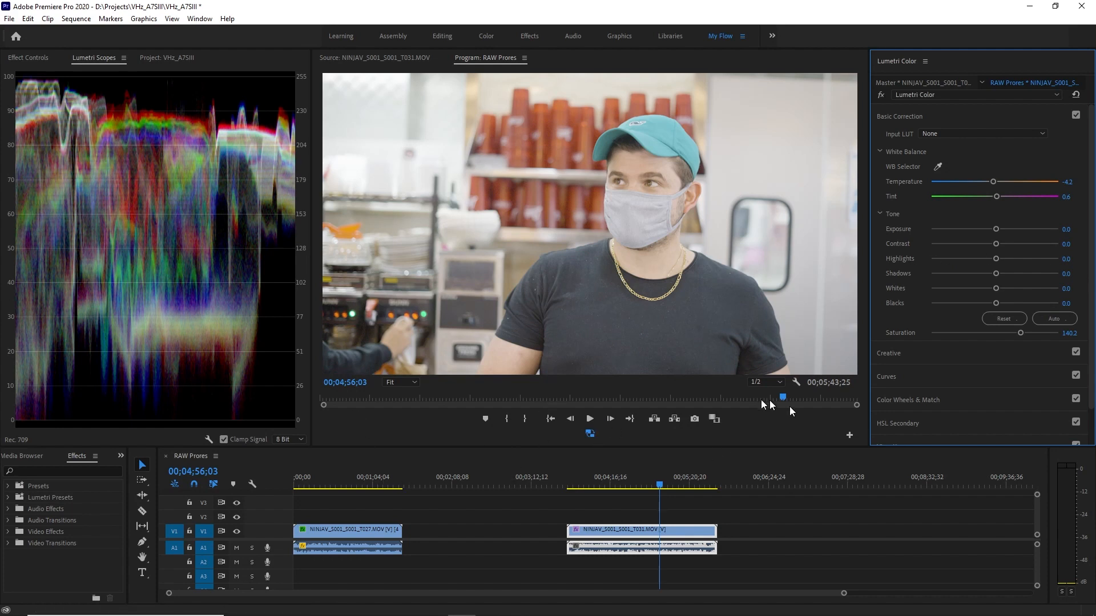
Go to 00;03;44;00 and draw a freeform opacity mask around the man's white face mask to isolate it.
{"action": "left_click_drag", "start_coordinate": [660, 488], "coordinate": [570, 505]}
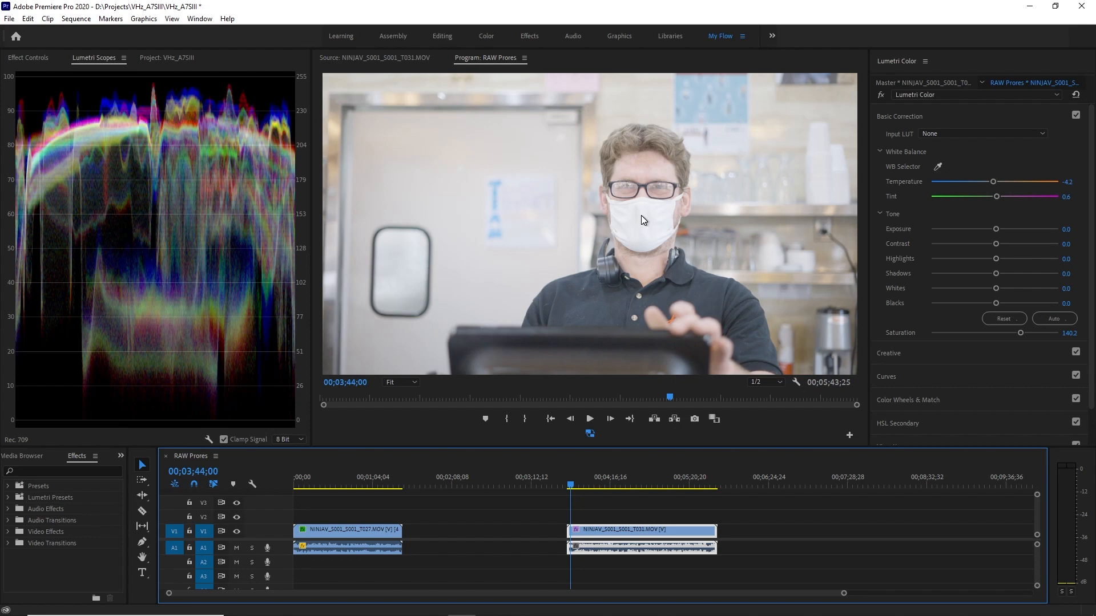
{"action": "left_click", "coordinate": [30, 58]}
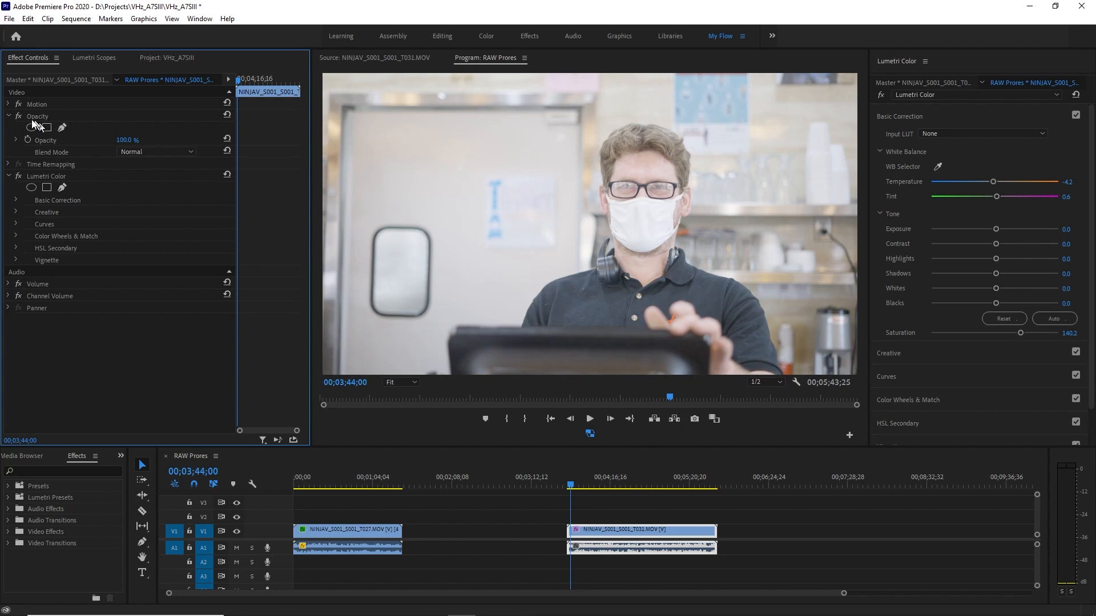
{"action": "left_click", "coordinate": [9, 176]}
{"action": "left_click", "coordinate": [61, 128]}
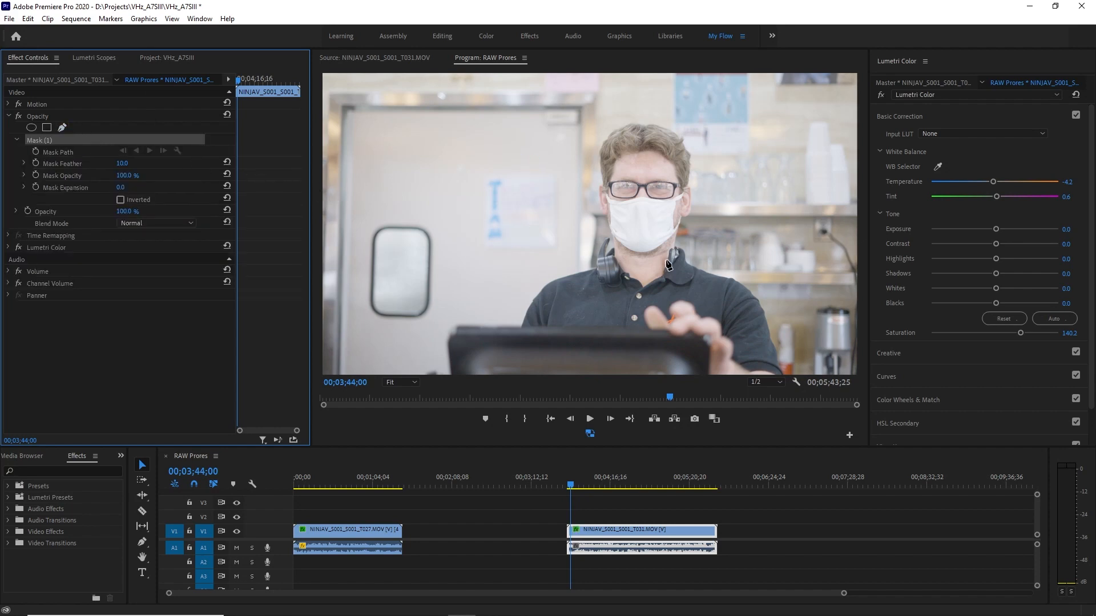
{"action": "left_click", "coordinate": [613, 206]}
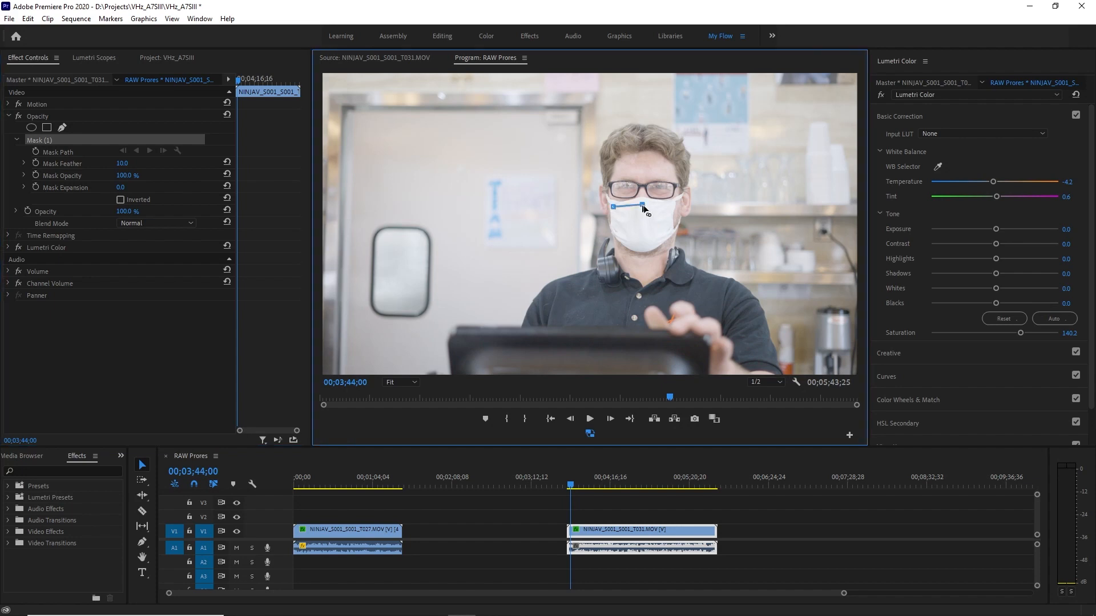
{"action": "left_click", "coordinate": [667, 205]}
{"action": "left_click", "coordinate": [670, 233]}
{"action": "left_click", "coordinate": [643, 249]}
{"action": "left_click", "coordinate": [612, 232]}
{"action": "left_click", "coordinate": [613, 207]}
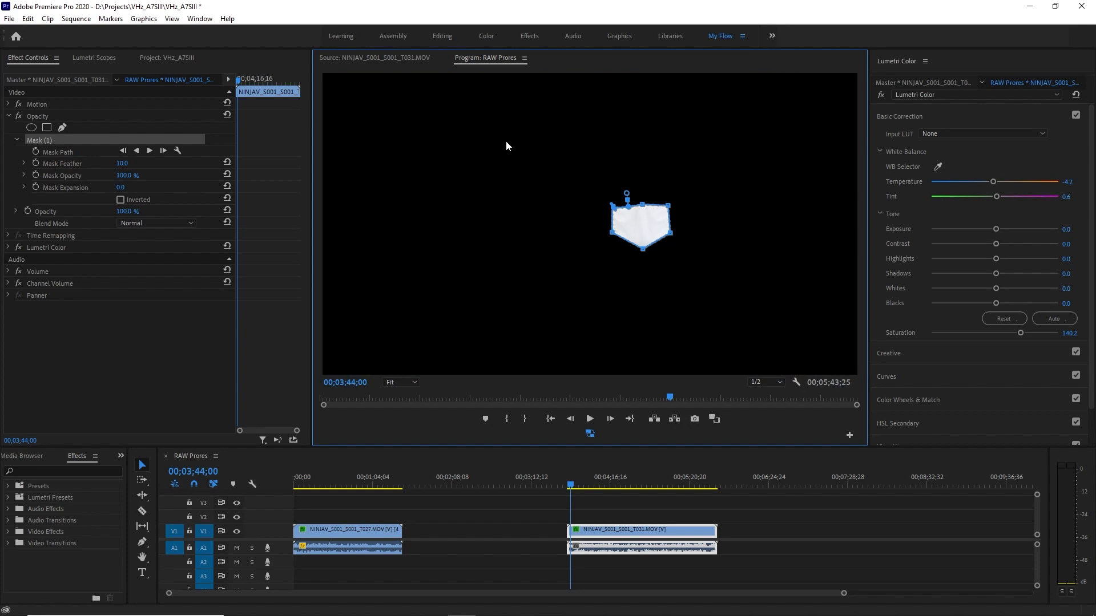
Replace the RGB waveform with the RGB parade to check the isolated white face mask.
{"action": "left_click", "coordinate": [84, 58]}
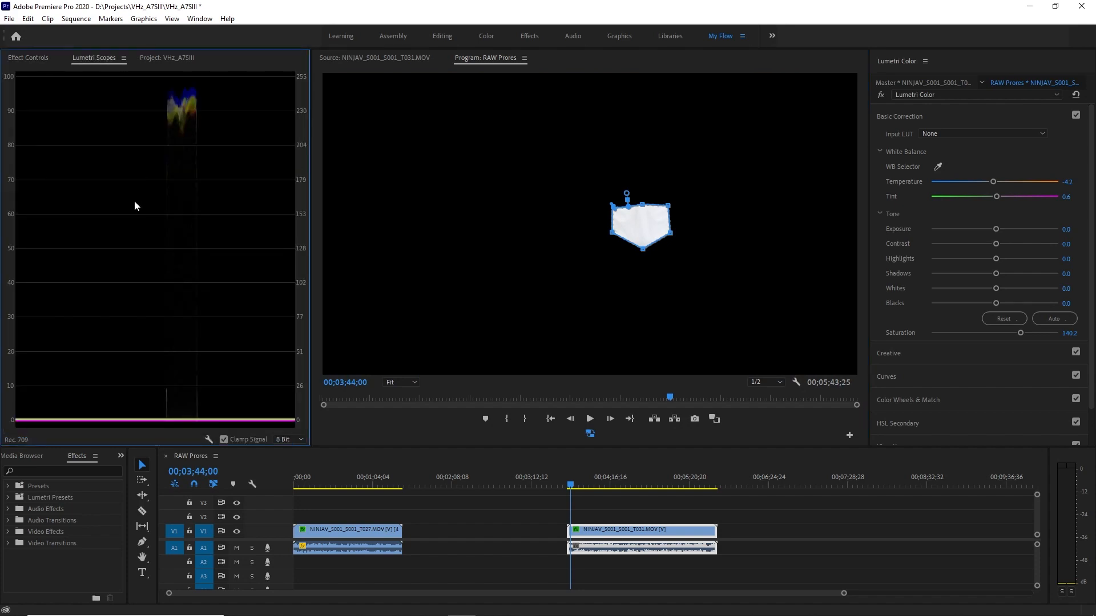
{"action": "right_click", "coordinate": [136, 202]}
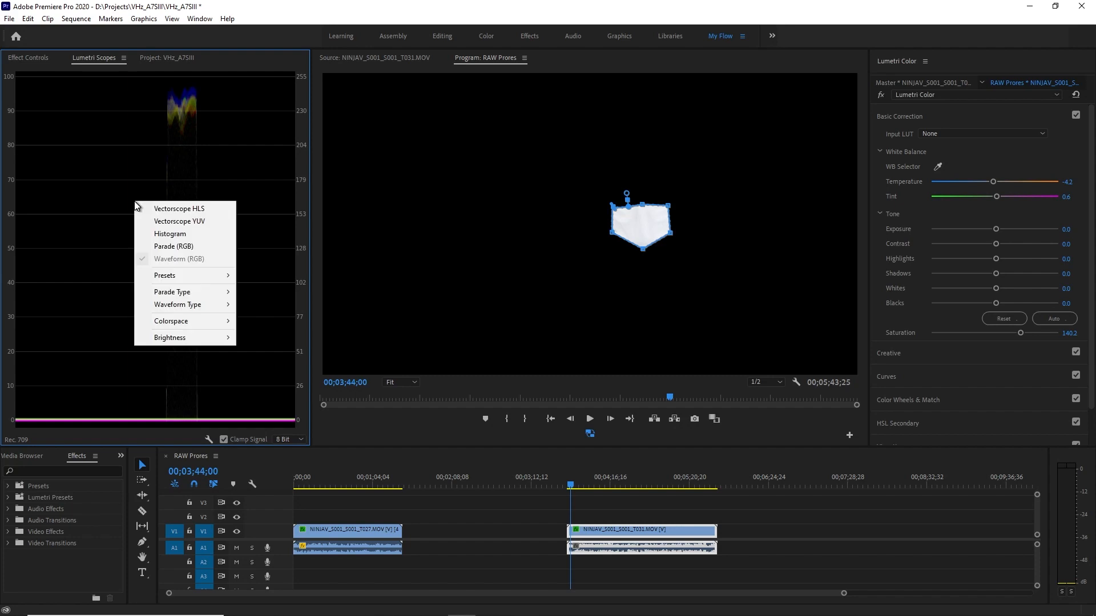
{"action": "left_click", "coordinate": [174, 246]}
{"action": "right_click", "coordinate": [97, 210]}
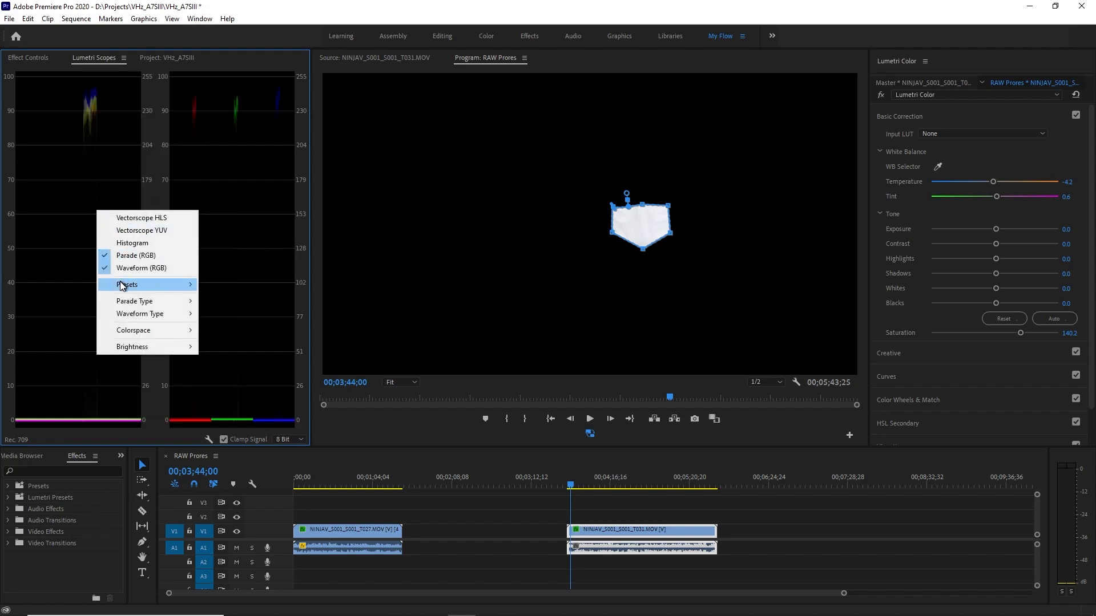
{"action": "left_click", "coordinate": [146, 272]}
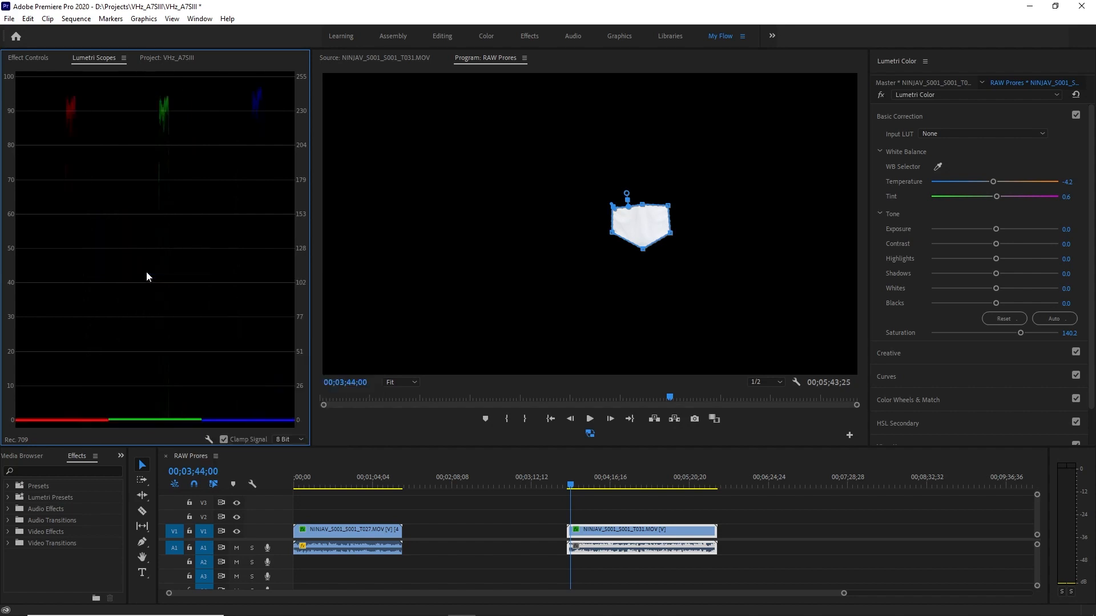
Show the RGB waveform beside the parade to compare the colour channels, and return to the parade alone.
{"action": "right_click", "coordinate": [129, 150]}
{"action": "left_click", "coordinate": [180, 211]}
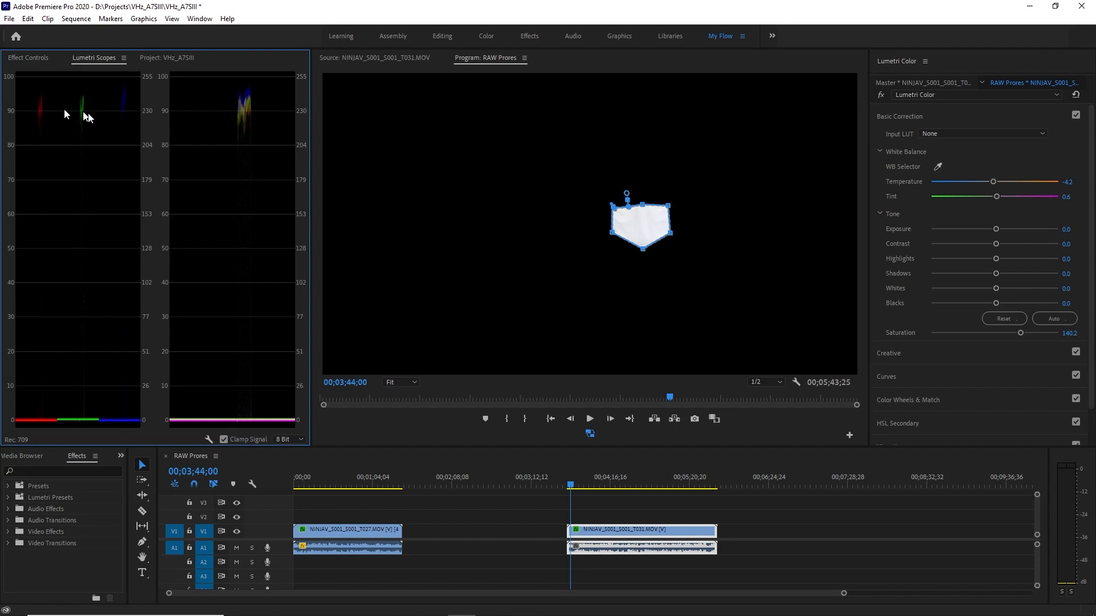
{"action": "right_click", "coordinate": [237, 170]}
{"action": "left_click", "coordinate": [268, 234]}
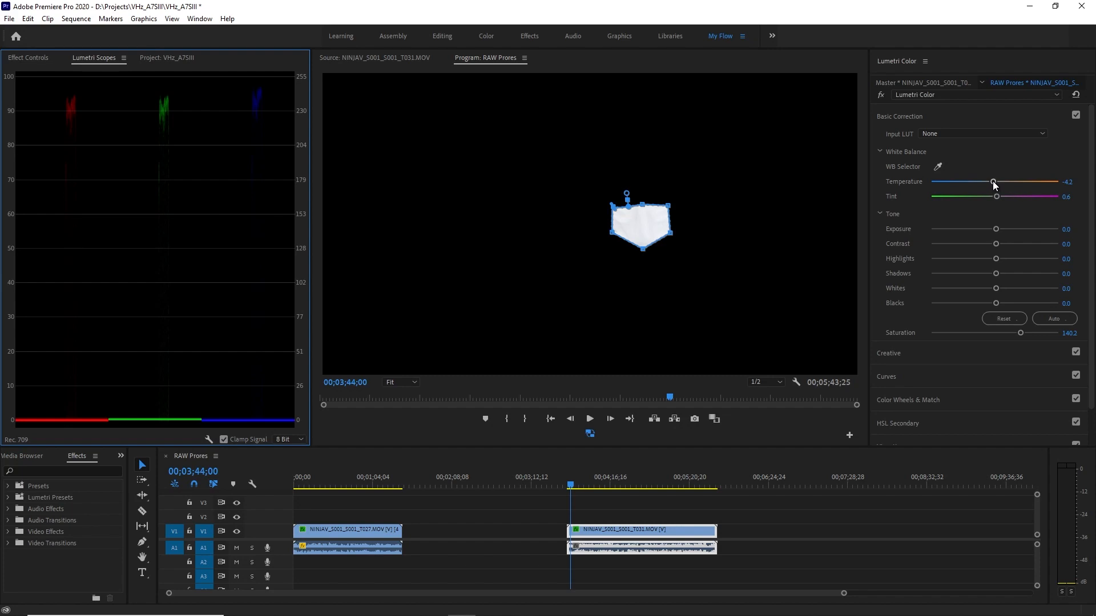
Balance the white face mask against the parade by setting Temperature to 1.8 and slightly lowering the blue curve's highlight end.
{"action": "left_click_drag", "start_coordinate": [992, 180], "coordinate": [994, 182]}
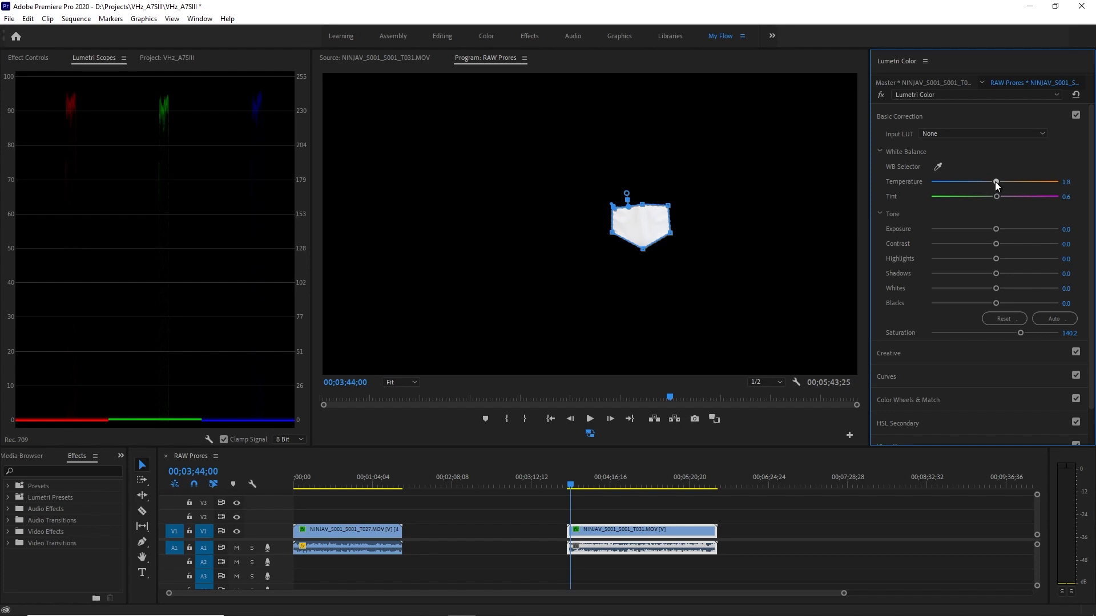
{"action": "left_click_drag", "start_coordinate": [995, 183], "coordinate": [996, 187]}
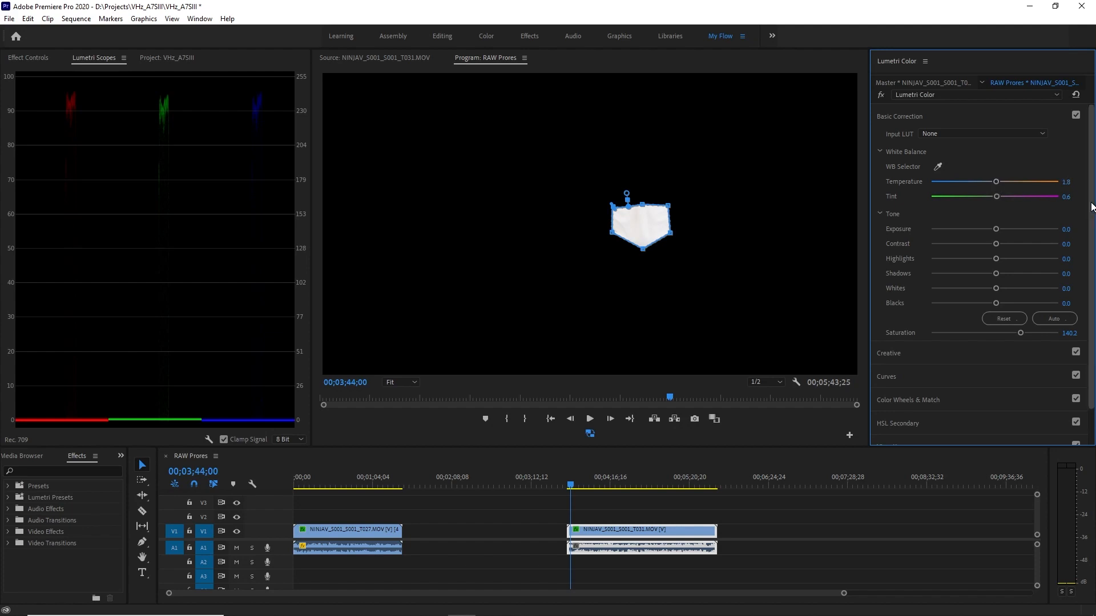
{"action": "left_click", "coordinate": [993, 117]}
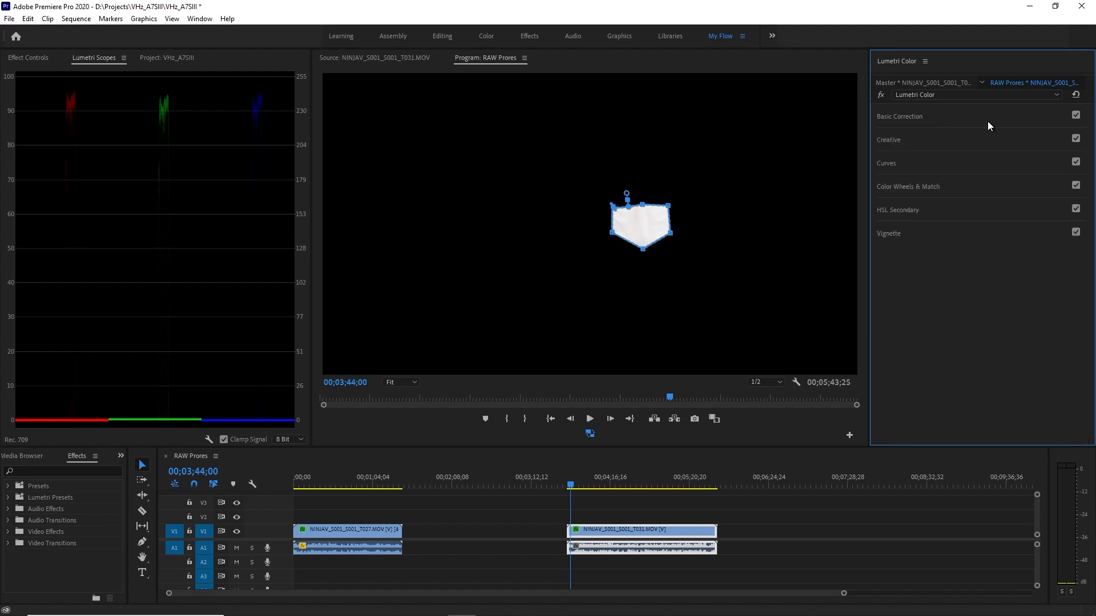
{"action": "left_click", "coordinate": [955, 166]}
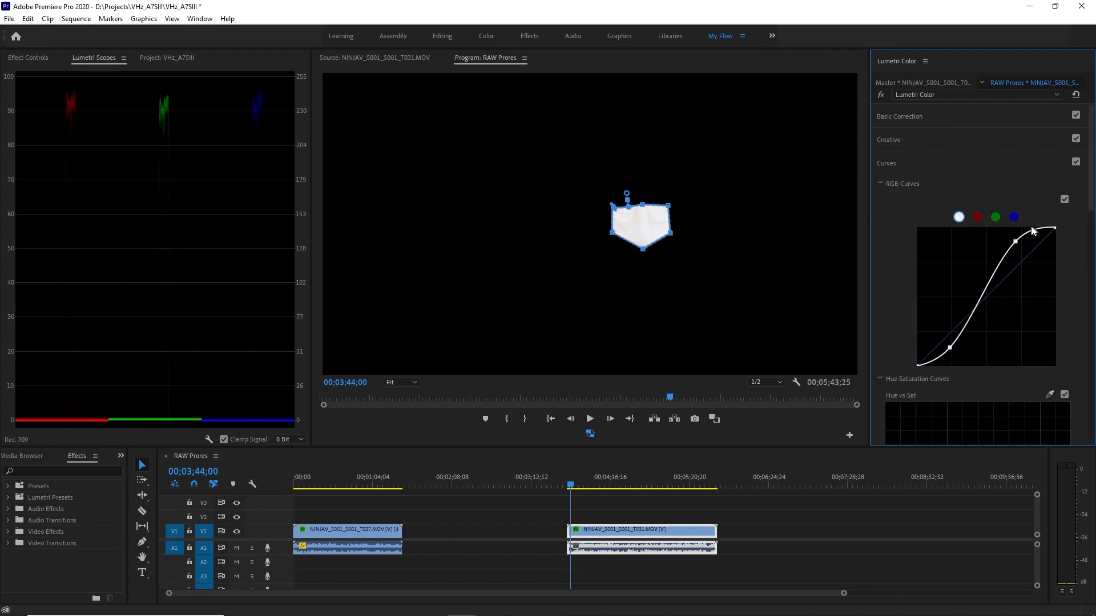
{"action": "left_click", "coordinate": [1014, 220]}
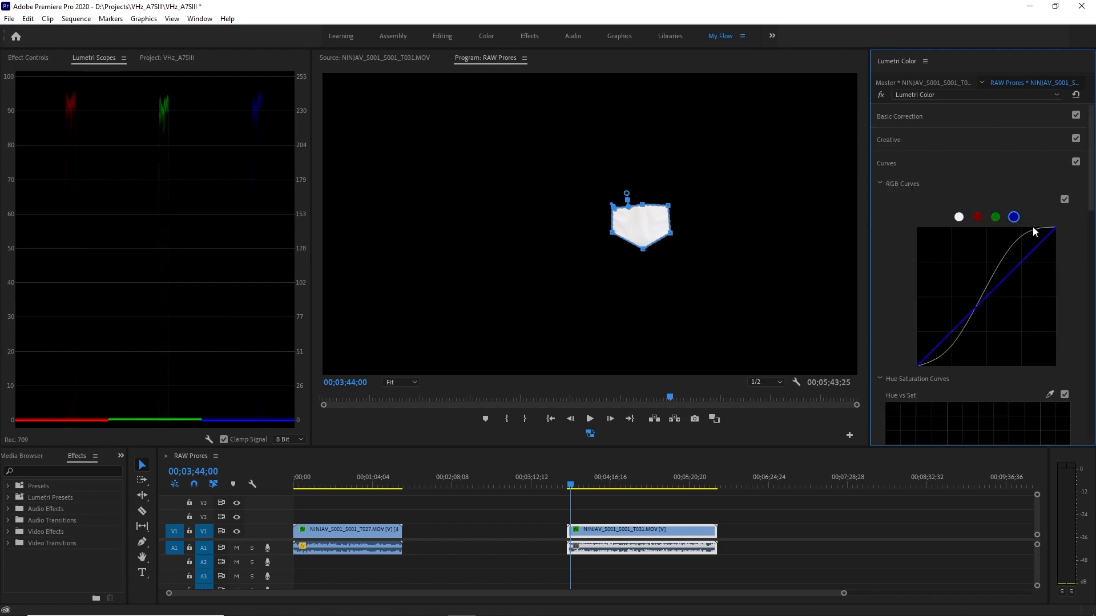
{"action": "left_click", "coordinate": [995, 218]}
{"action": "left_click", "coordinate": [1013, 218]}
{"action": "left_click_drag", "start_coordinate": [1055, 229], "coordinate": [1055, 230]}
{"action": "left_click", "coordinate": [976, 217]}
Delete the opacity mask from the T031 clip and turn the RGB Curves off and on to compare the grade.
{"action": "left_click", "coordinate": [31, 58]}
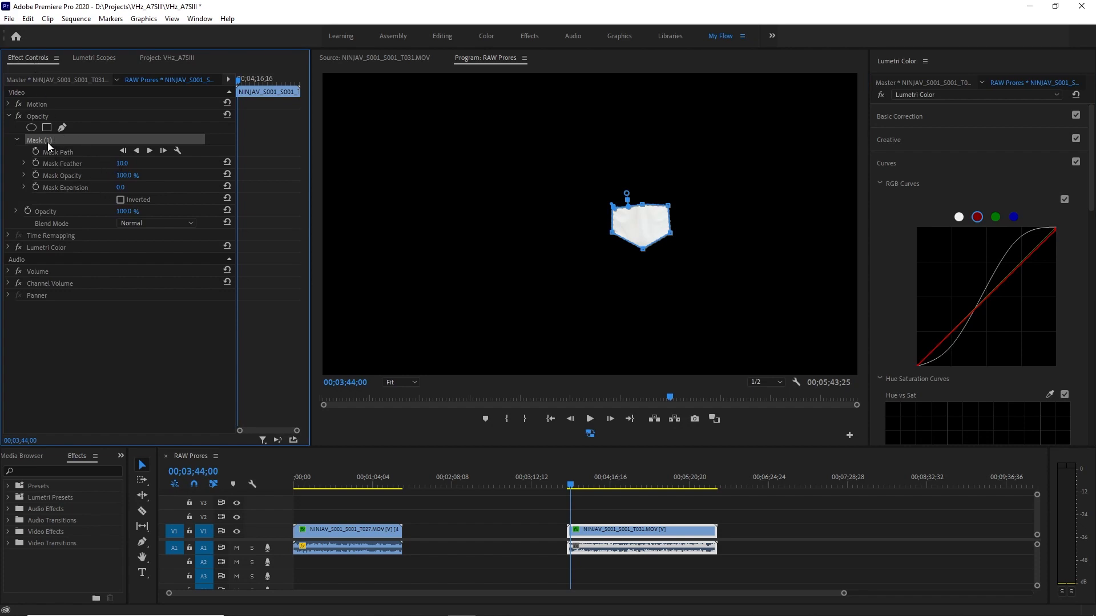
{"action": "key", "text": "Delete"}
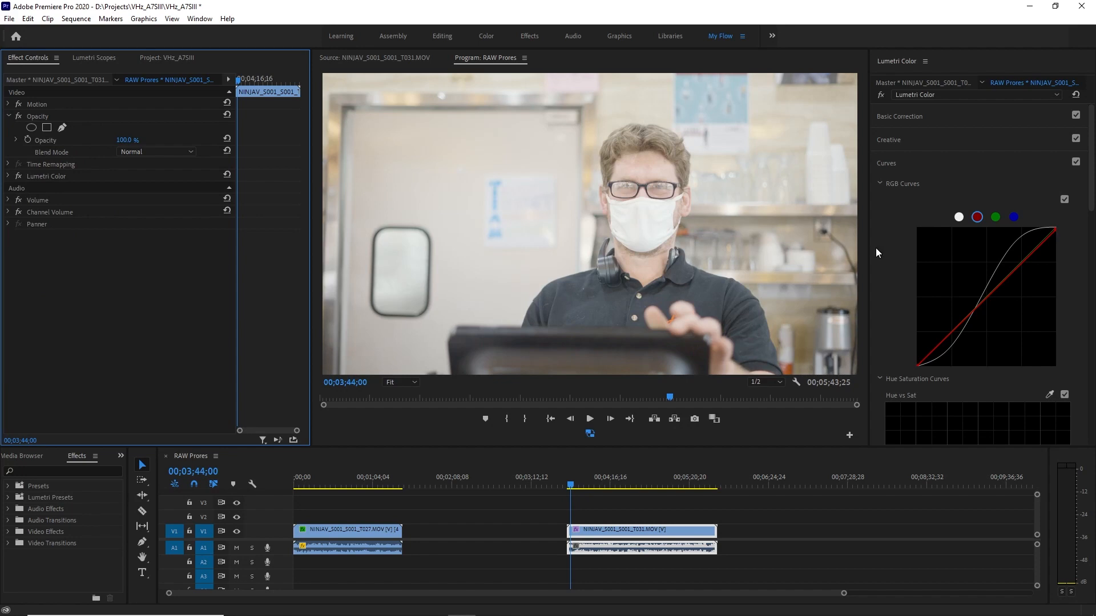
{"action": "left_click", "coordinate": [1064, 200]}
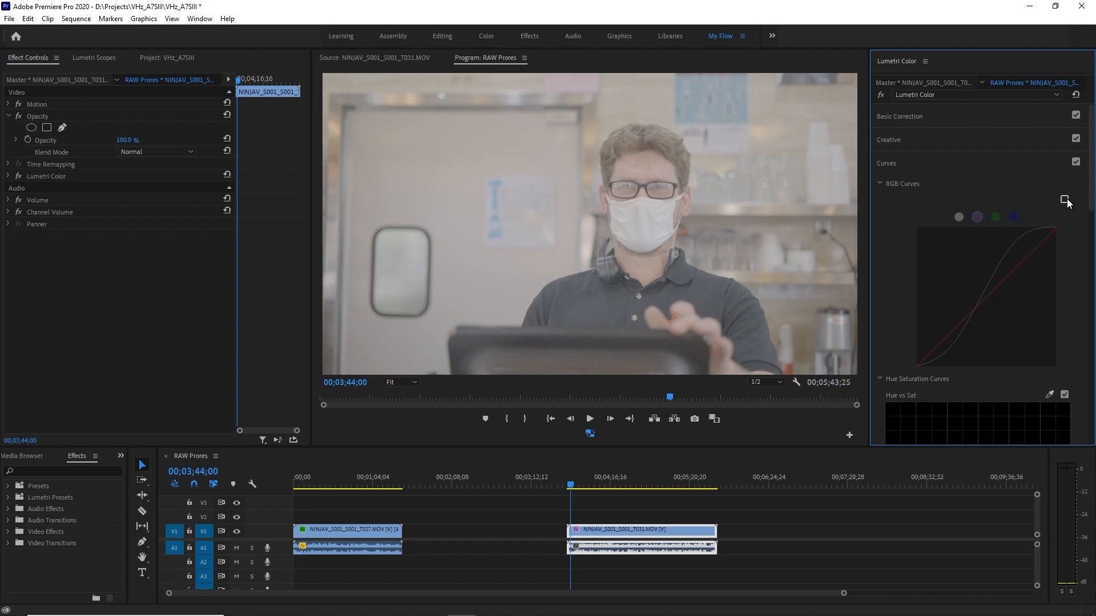
{"action": "left_click", "coordinate": [1064, 199]}
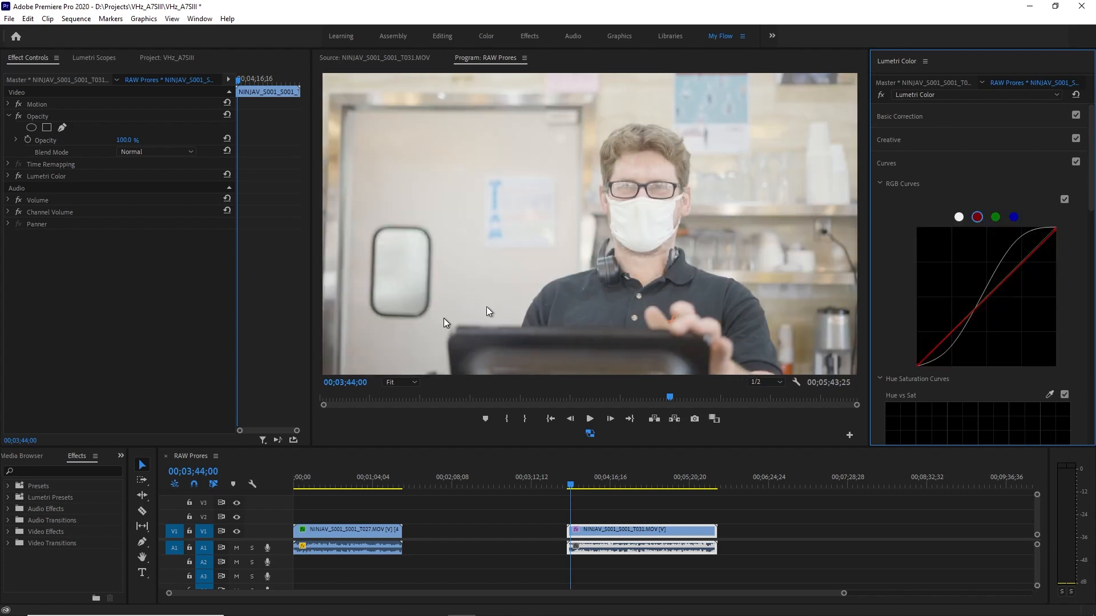
Set the T031 clip's Lumetri Exposure to -0.5 and Saturation to 150.9, checking the shot near 00;04;03;54.
{"action": "left_click_drag", "start_coordinate": [569, 486], "coordinate": [594, 485]}
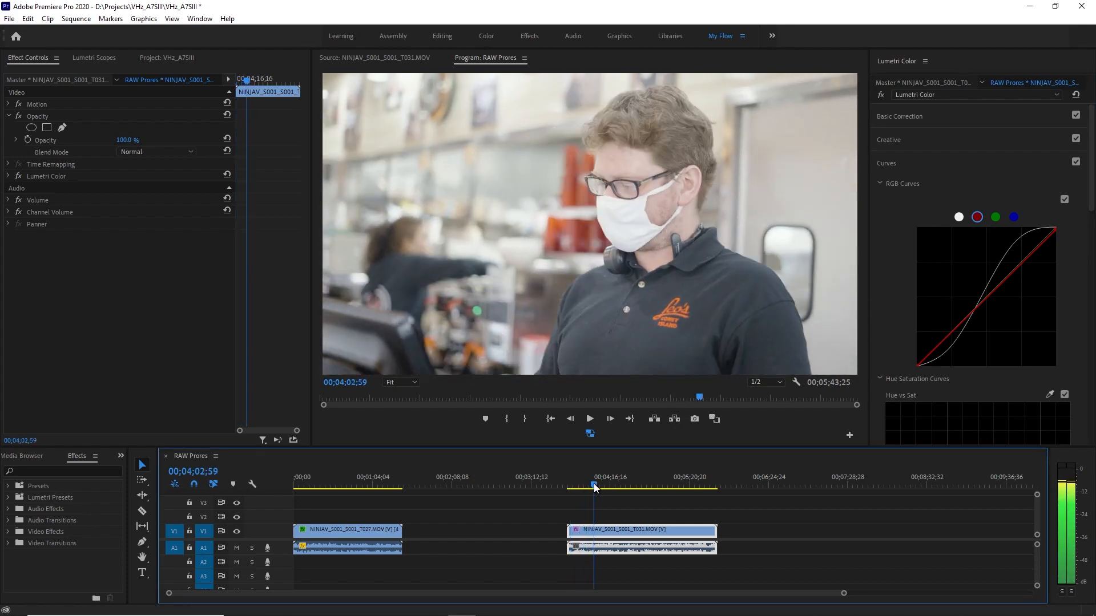
{"action": "left_click", "coordinate": [986, 162]}
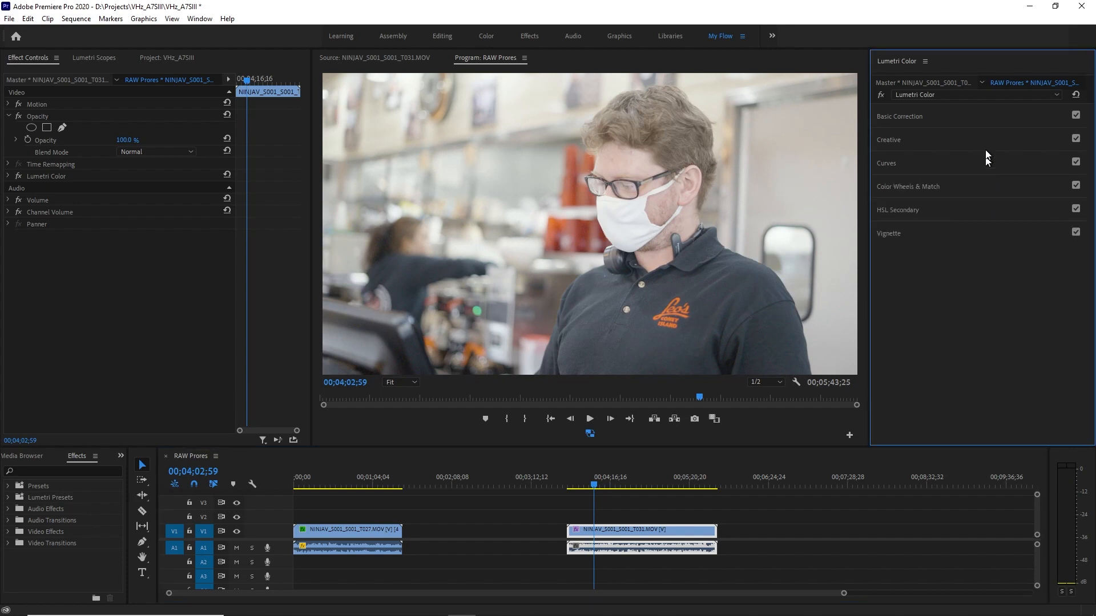
{"action": "left_click", "coordinate": [985, 118]}
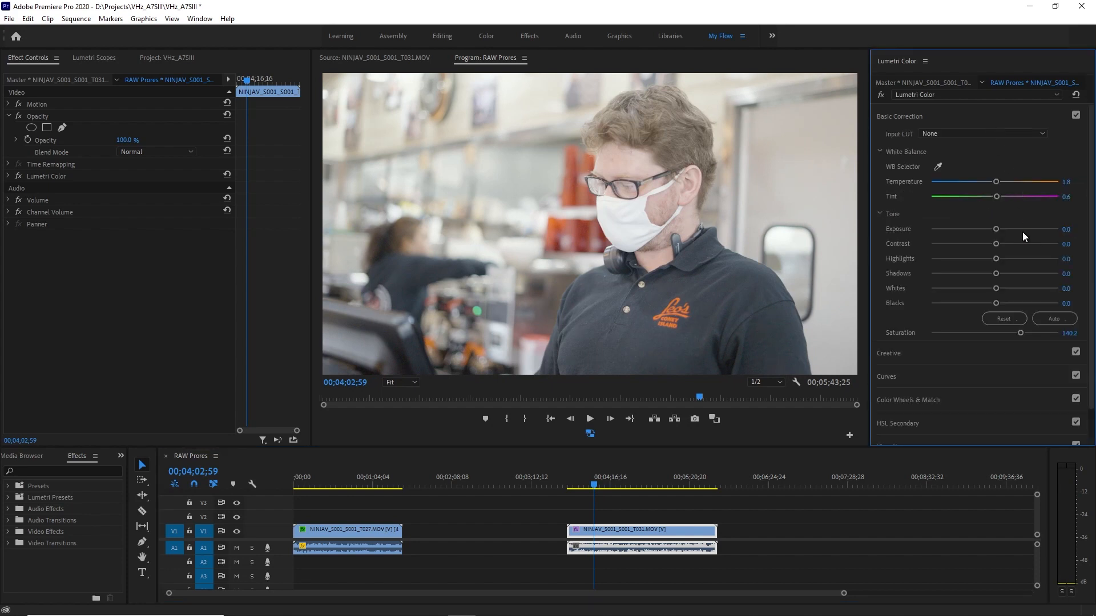
{"action": "left_click_drag", "start_coordinate": [997, 228], "coordinate": [988, 230]}
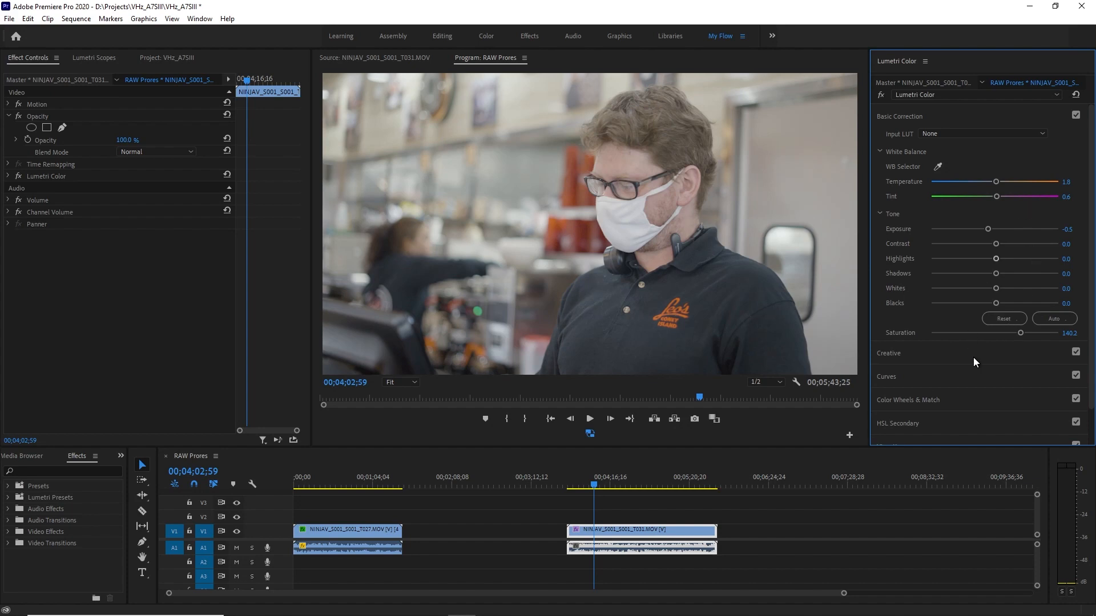
{"action": "left_click_drag", "start_coordinate": [591, 485], "coordinate": [593, 483]}
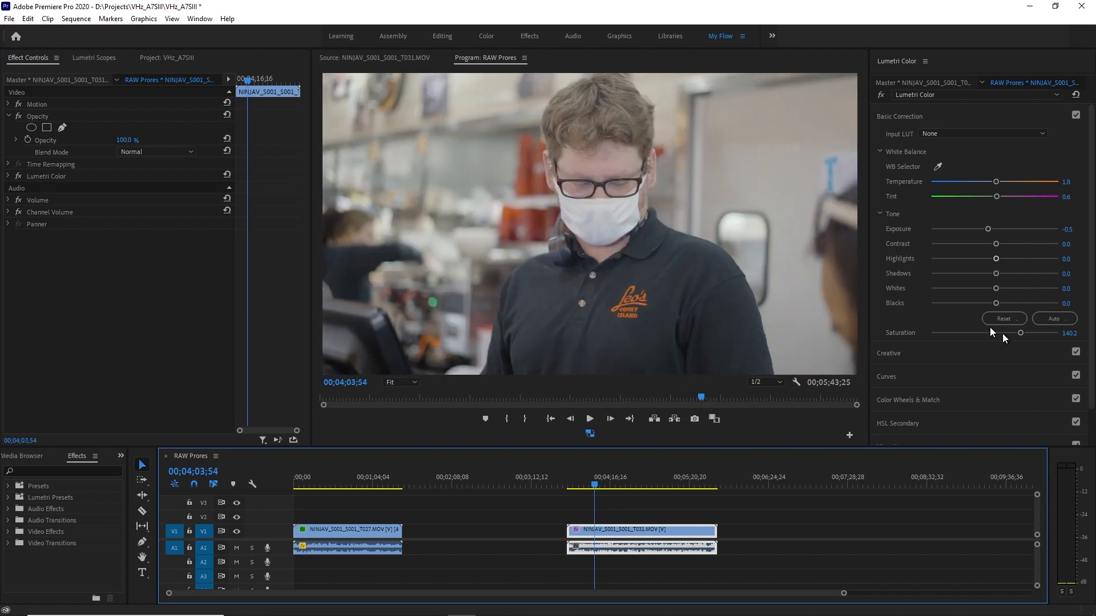
{"action": "left_click", "coordinate": [1021, 333]}
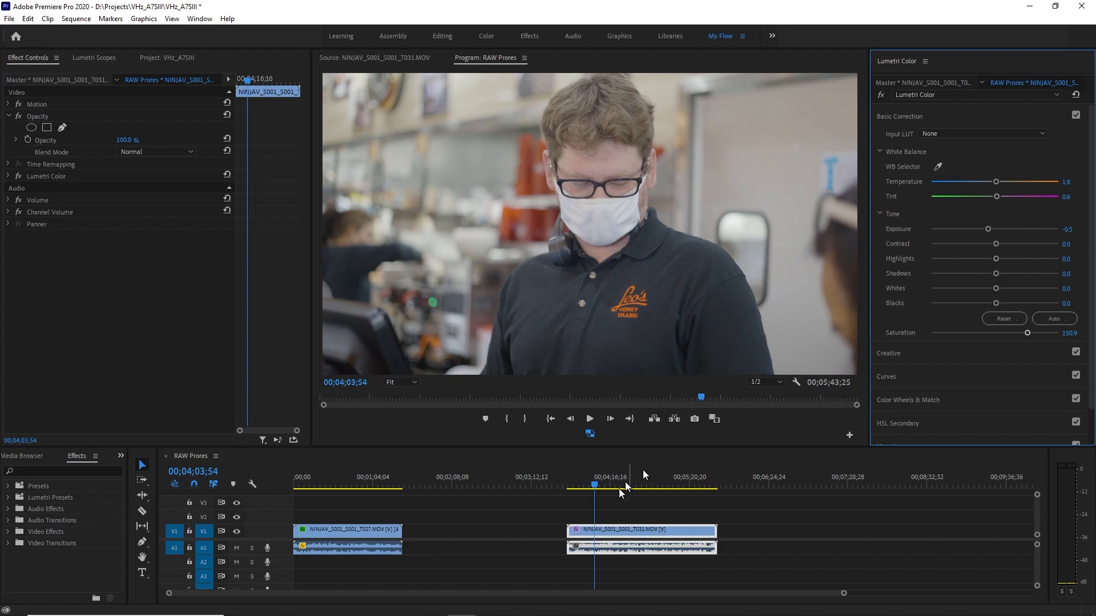
Draw a four-point opacity mask around the forehead of the man in the teal cap at 00;04;56;58.
{"action": "left_click_drag", "start_coordinate": [594, 484], "coordinate": [660, 485]}
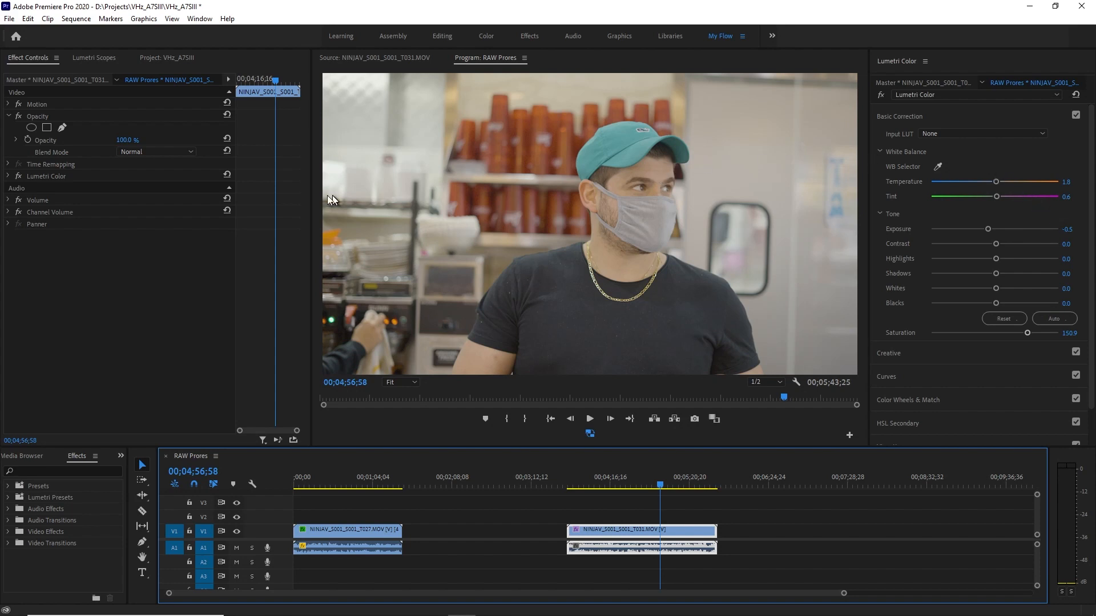
{"action": "left_click", "coordinate": [63, 127]}
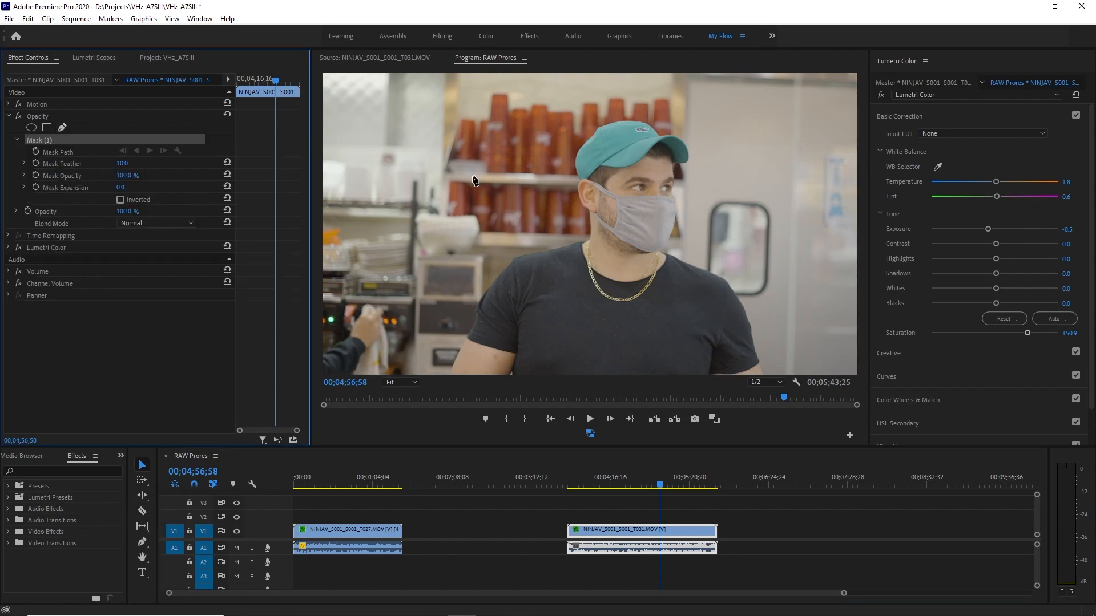
{"action": "left_click", "coordinate": [667, 161]}
{"action": "left_click", "coordinate": [645, 161]}
{"action": "left_click", "coordinate": [628, 174]}
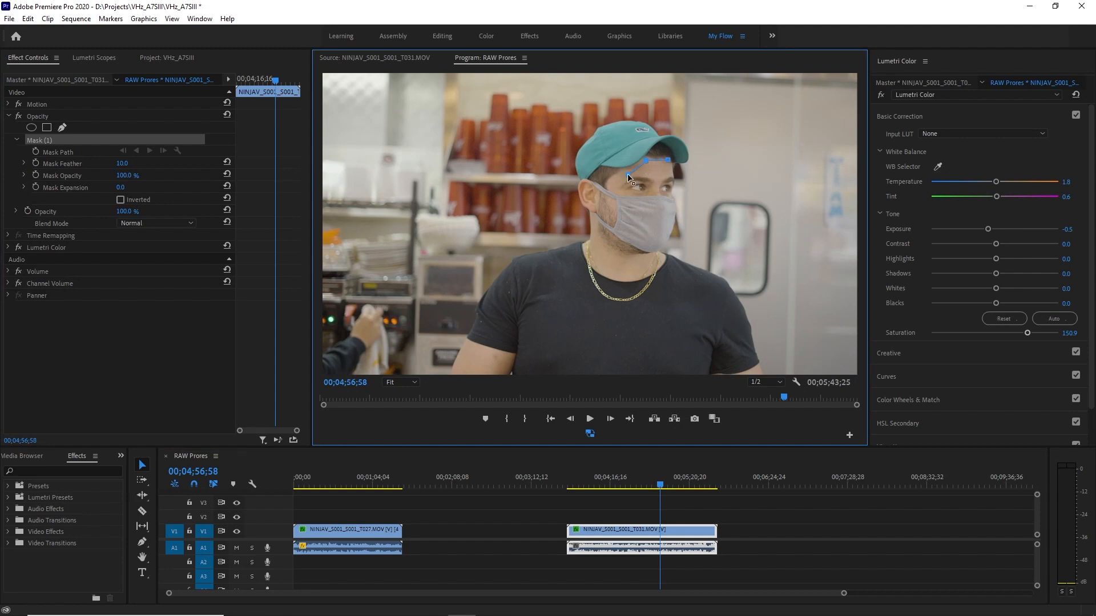
{"action": "left_click", "coordinate": [672, 174]}
{"action": "left_click", "coordinate": [668, 160]}
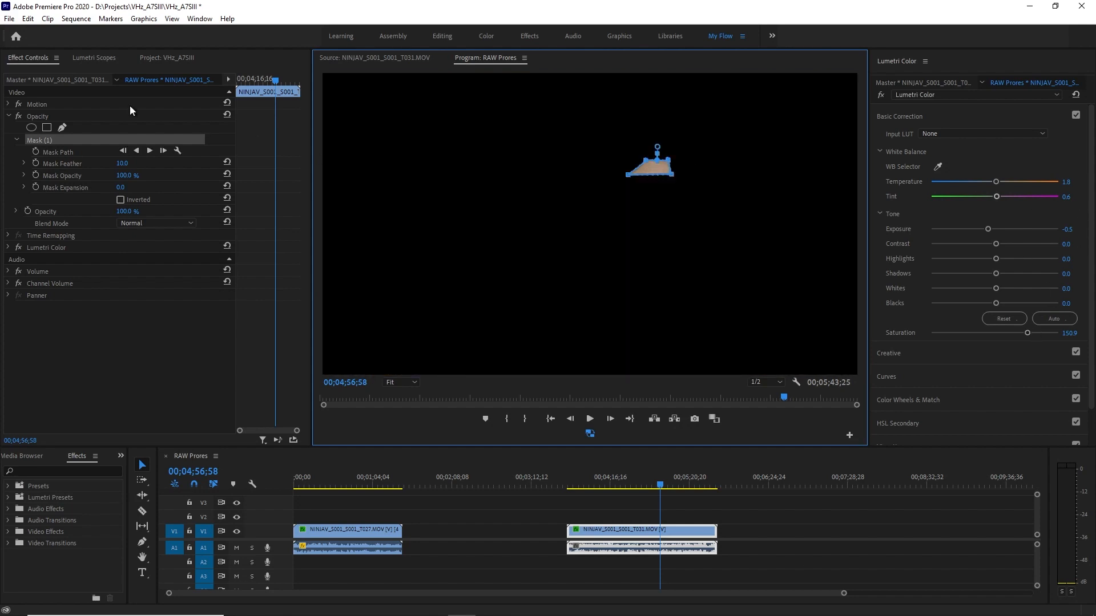
Replace the RGB parade with the YUV vectorscope to check the isolated forehead skin.
{"action": "left_click", "coordinate": [98, 57]}
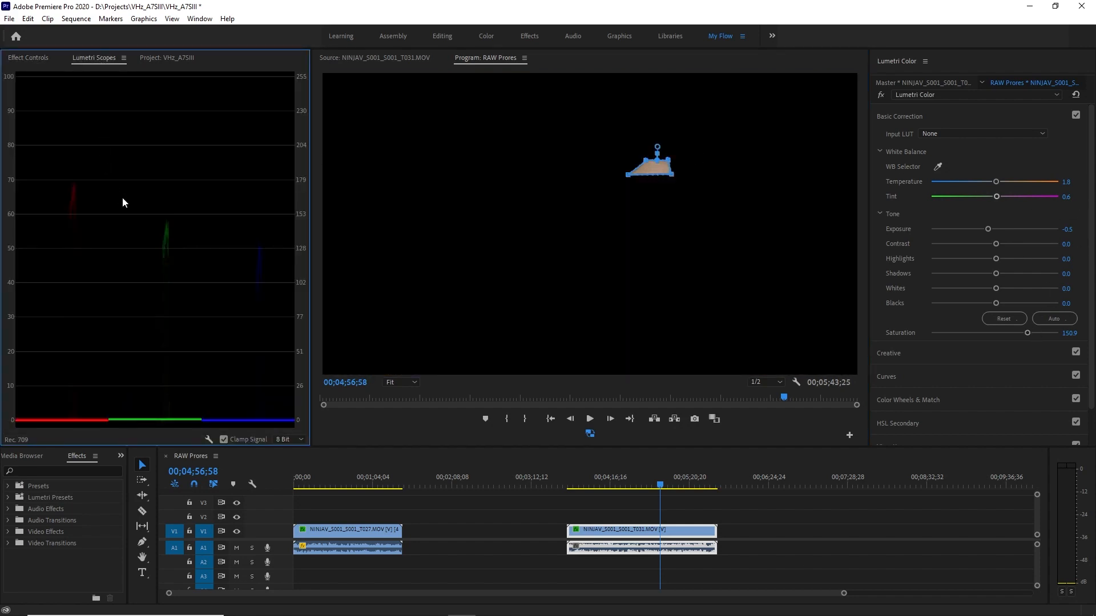
{"action": "right_click", "coordinate": [122, 198]}
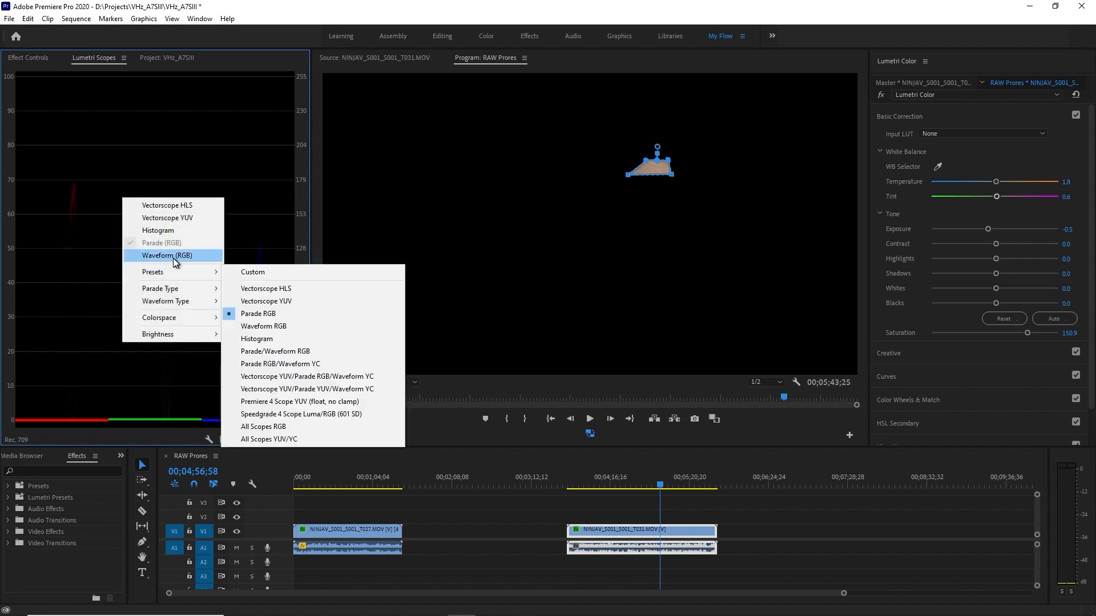
{"action": "left_click", "coordinate": [160, 219]}
{"action": "right_click", "coordinate": [153, 228]}
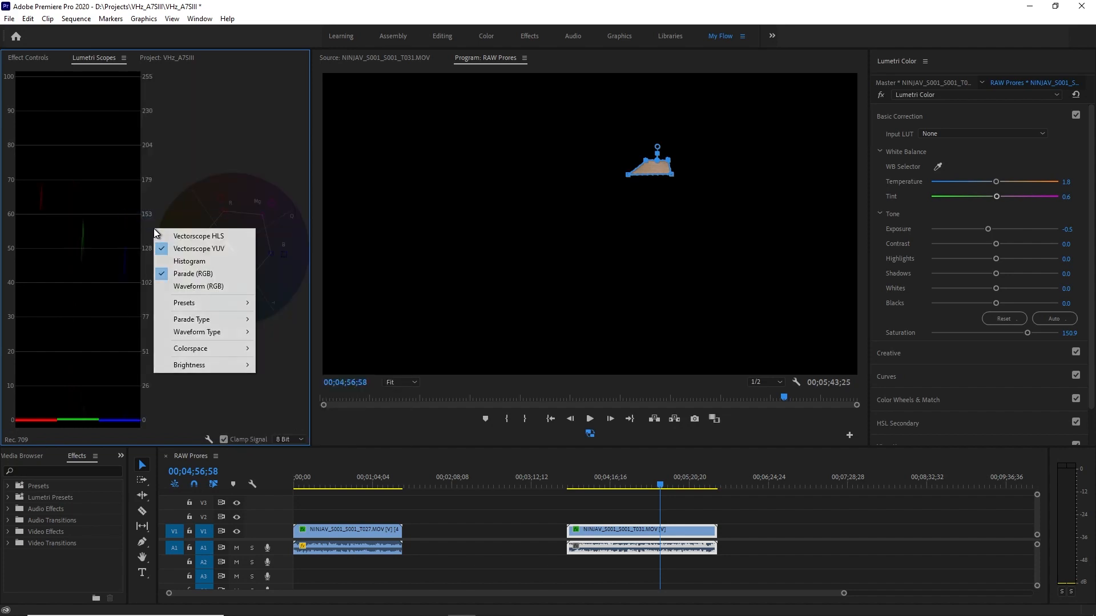
{"action": "left_click", "coordinate": [189, 273]}
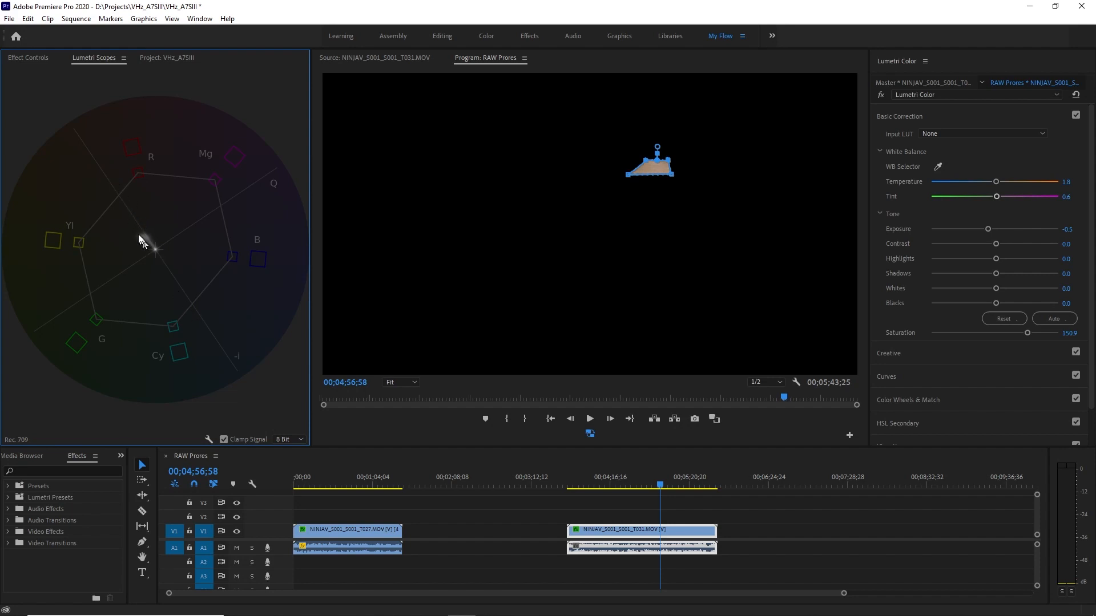
Sample the forehead skin for the Hue vs Hue curve and slightly raise its orange point to align the vectorscope trace with the skin-tone line.
{"action": "left_click", "coordinate": [989, 116]}
{"action": "left_click", "coordinate": [956, 164]}
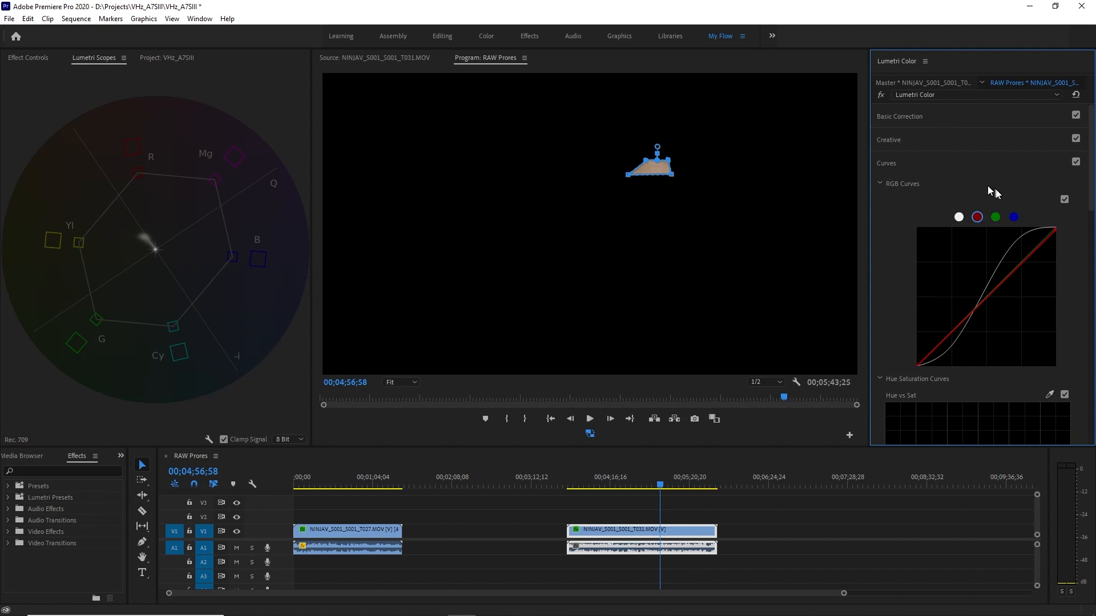
{"action": "scroll", "coordinate": [1067, 248], "scroll_direction": "down", "scroll_amount": 3}
{"action": "scroll", "coordinate": [1067, 249], "scroll_direction": "down", "scroll_amount": 3}
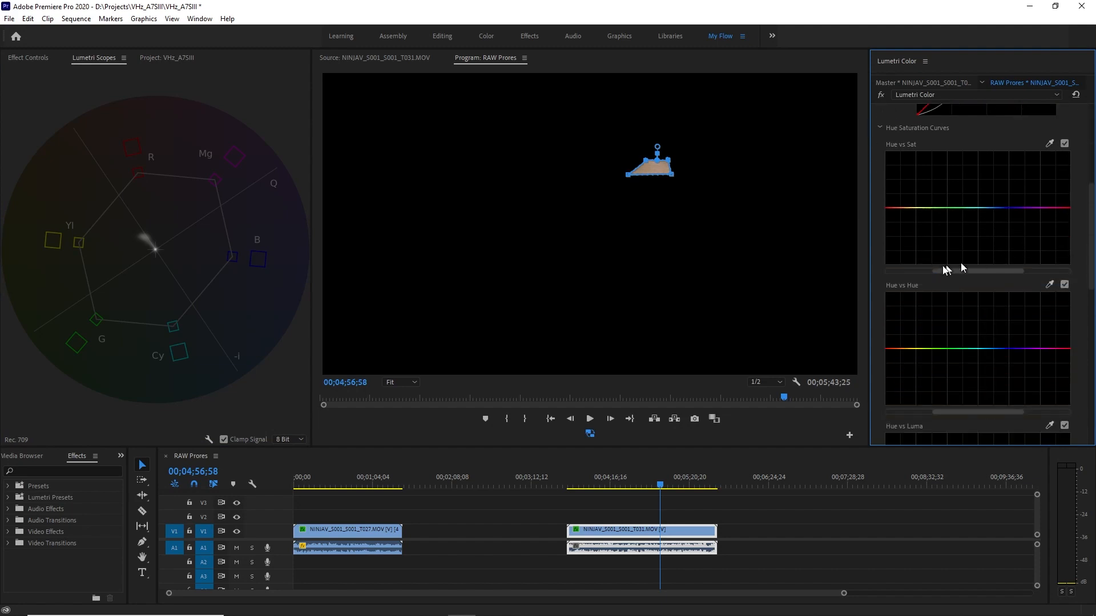
{"action": "left_click", "coordinate": [1049, 284]}
{"action": "left_click", "coordinate": [648, 167]}
{"action": "left_click_drag", "start_coordinate": [898, 349], "coordinate": [907, 348]}
{"action": "left_click_drag", "start_coordinate": [907, 348], "coordinate": [903, 346]}
{"action": "left_click_drag", "start_coordinate": [903, 345], "coordinate": [903, 345]}
{"action": "scroll", "coordinate": [1092, 245], "scroll_direction": "up", "scroll_amount": 4}
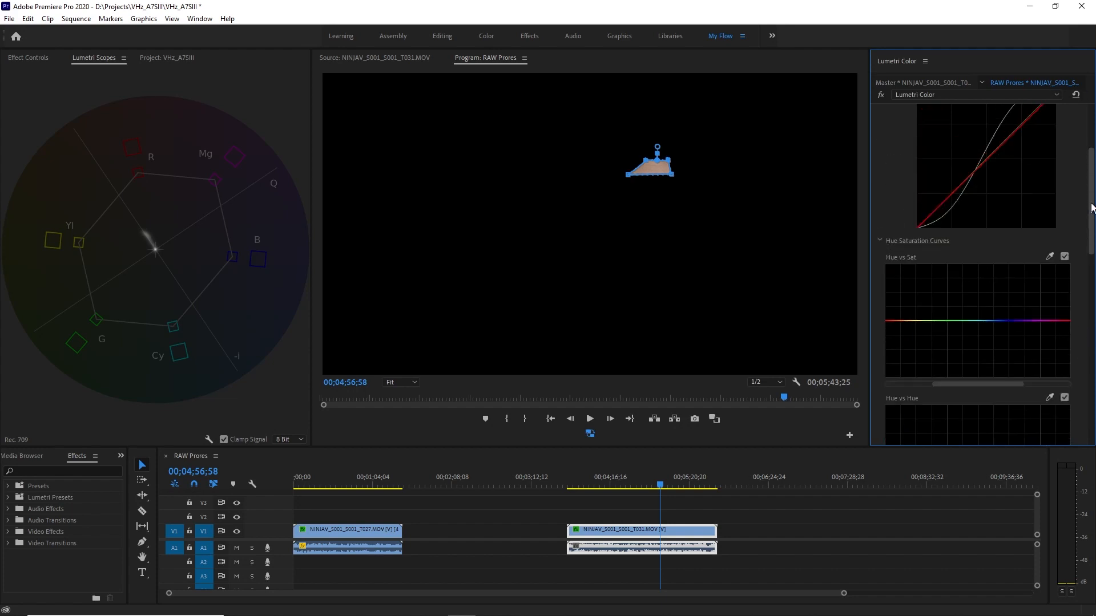
{"action": "scroll", "coordinate": [1092, 247], "scroll_direction": "down", "scroll_amount": 5}
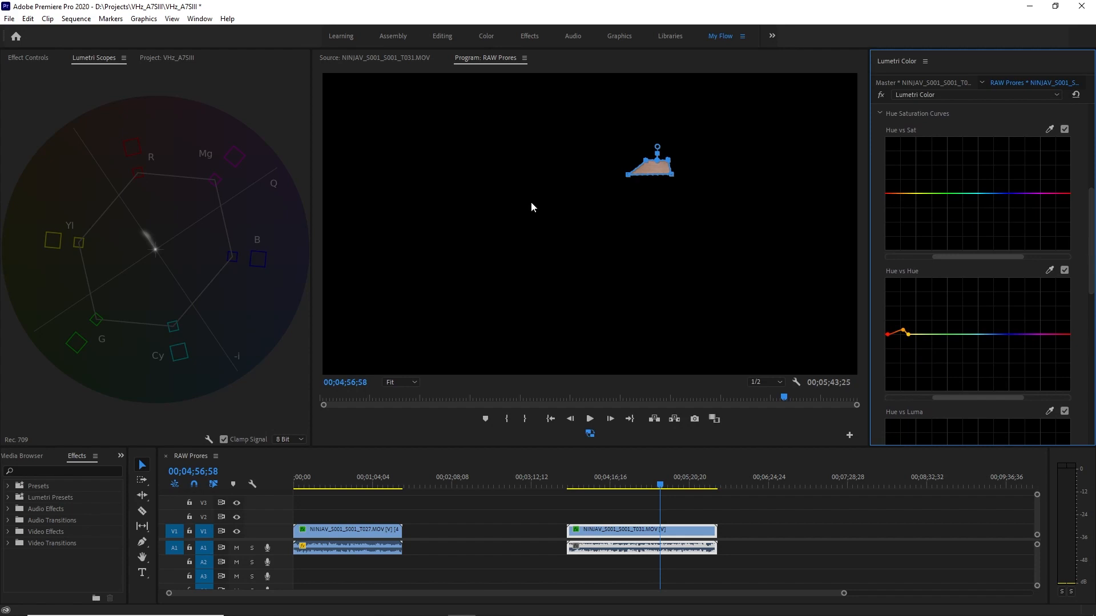
Delete the forehead mask and turn the Hue vs Hue curve off and on to compare the skin correction.
{"action": "left_click", "coordinate": [37, 59]}
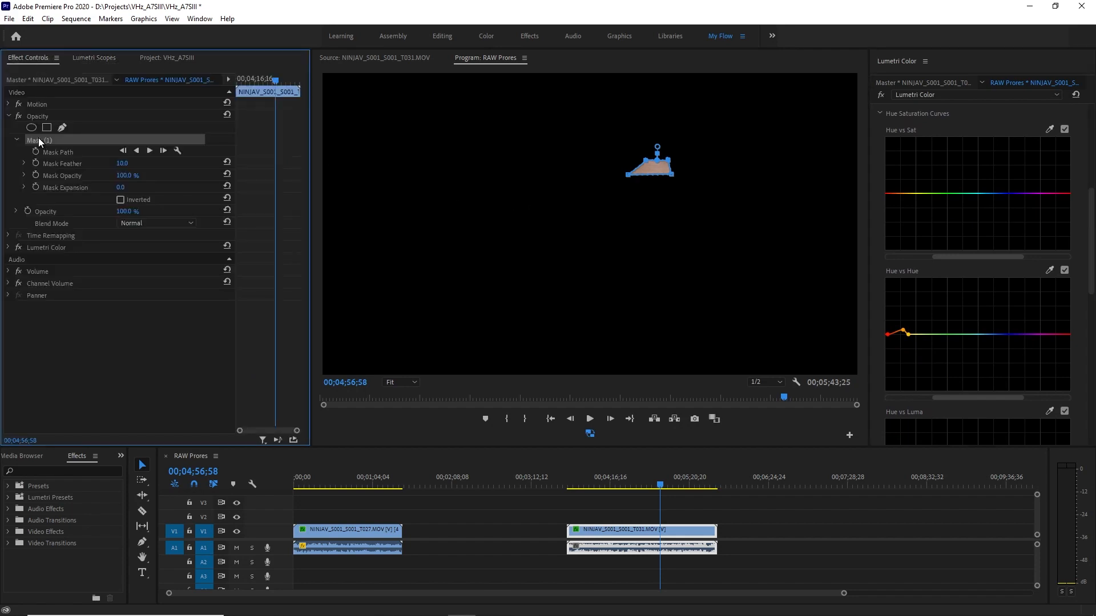
{"action": "key", "text": "Delete"}
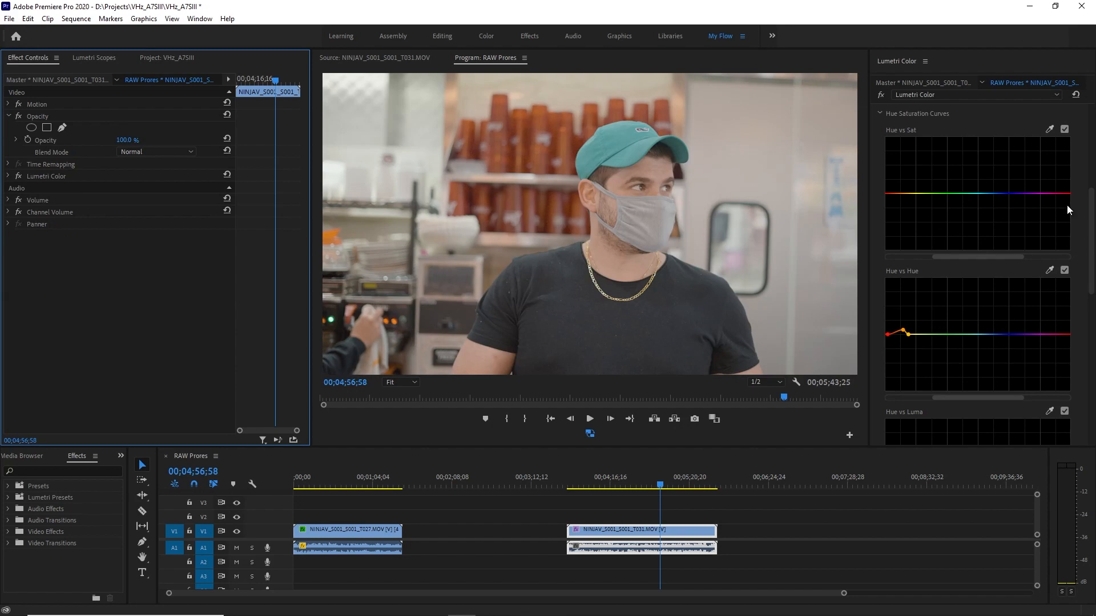
{"action": "left_click", "coordinate": [1065, 271]}
{"action": "left_click", "coordinate": [1065, 271]}
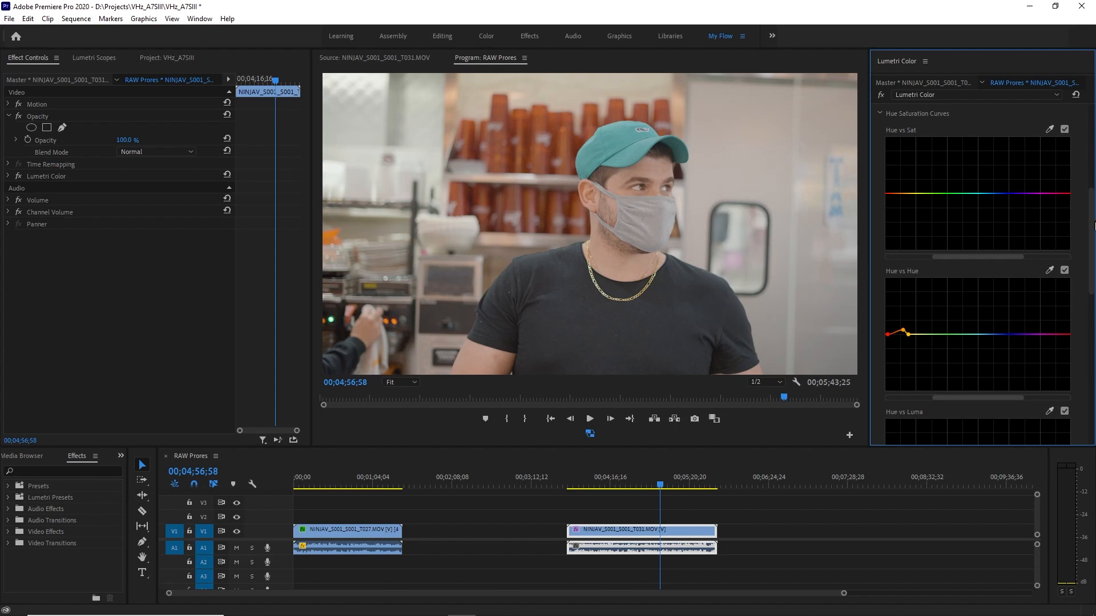
Reset the T031 clip's Lumetri Exposure to 0.0 in Basic Correction.
{"action": "scroll", "coordinate": [1093, 225], "scroll_direction": "up", "scroll_amount": 5}
{"action": "left_click", "coordinate": [985, 170]}
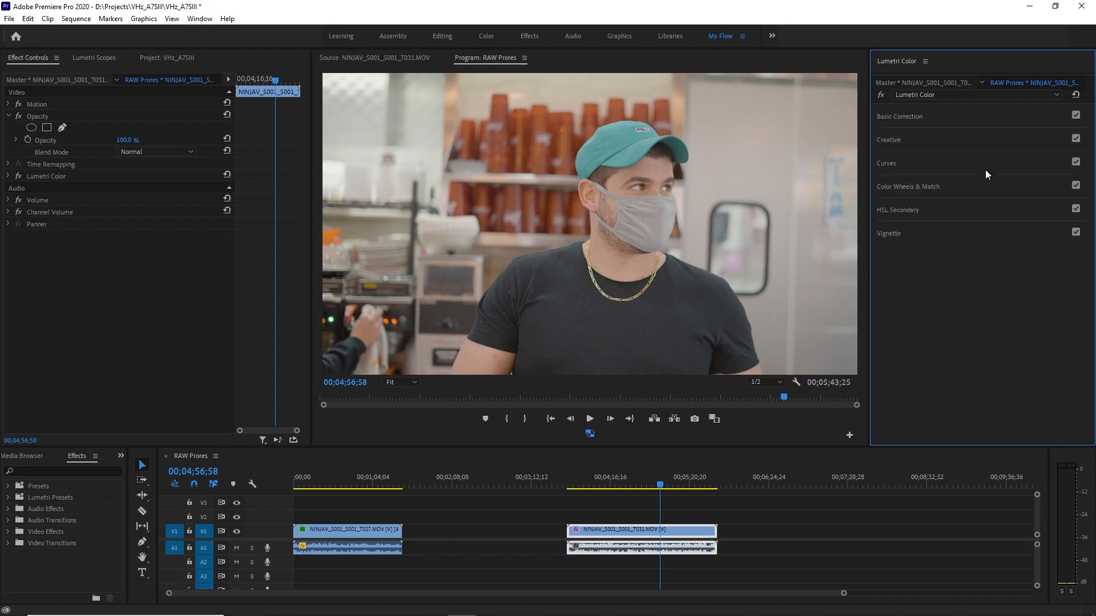
{"action": "left_click", "coordinate": [957, 114]}
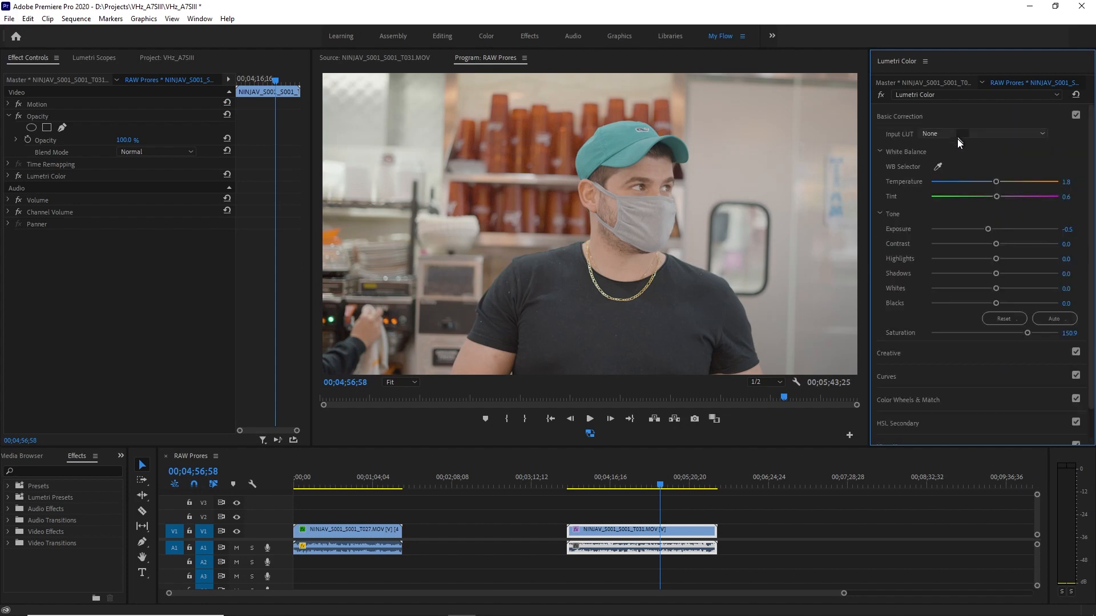
{"action": "double_click", "coordinate": [995, 228]}
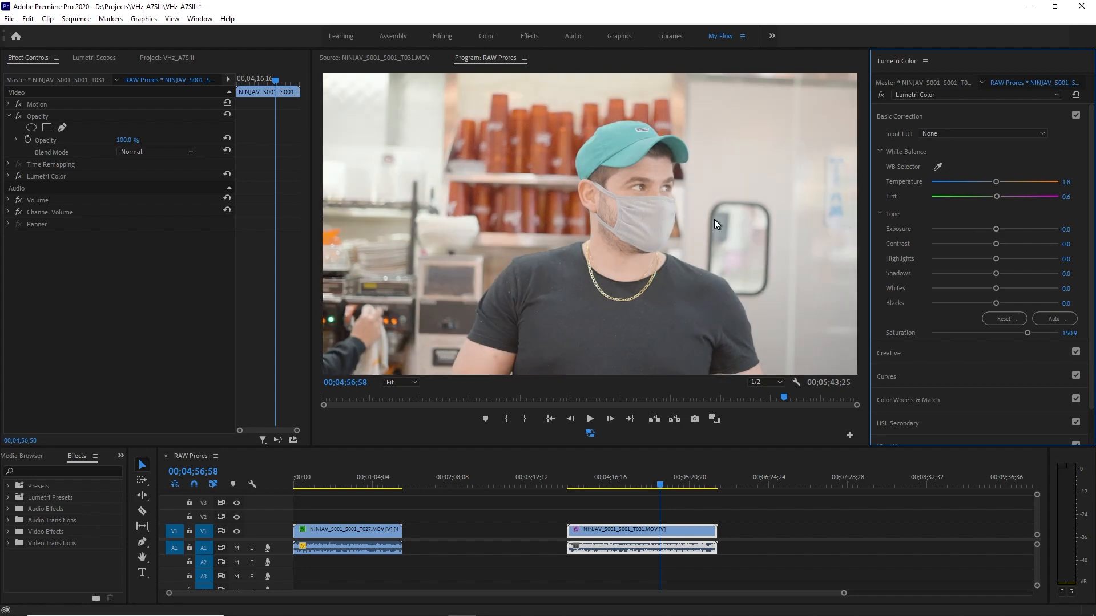
Set the master clip's ProRes RAW source Exposure to -1.0 and return to the graded sequence clip.
{"action": "left_click", "coordinate": [77, 79]}
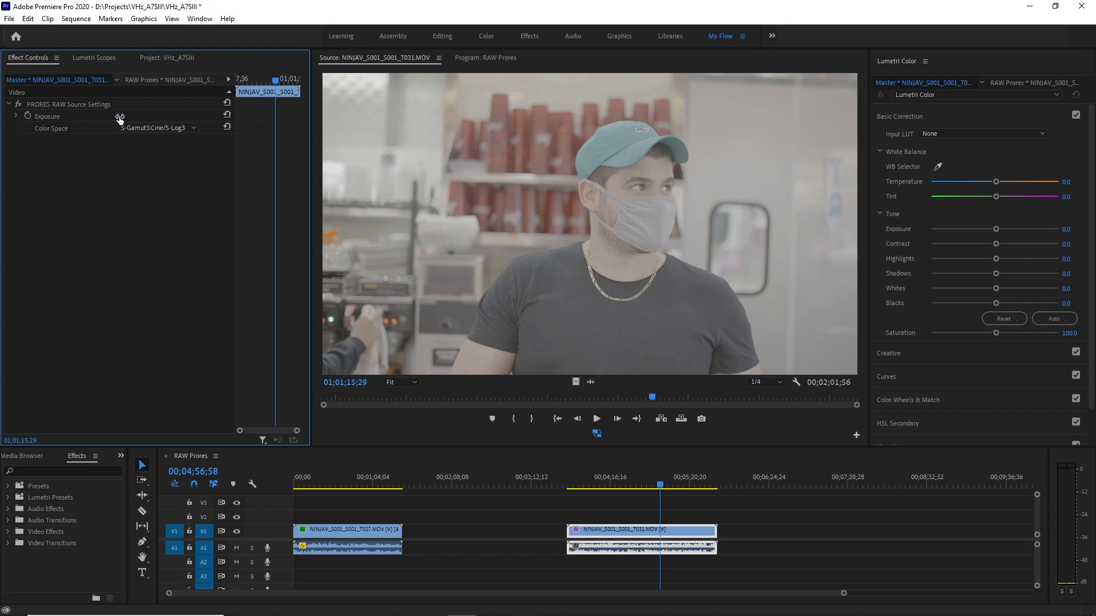
{"action": "left_click_drag", "start_coordinate": [119, 117], "coordinate": [121, 117]}
{"action": "mouse_move", "coordinate": [121, 117]}
{"action": "left_mouse_down"}
{"action": "mouse_move", "coordinate": [104, 117]}
{"action": "mouse_move", "coordinate": [131, 116]}
{"action": "left_mouse_up"}
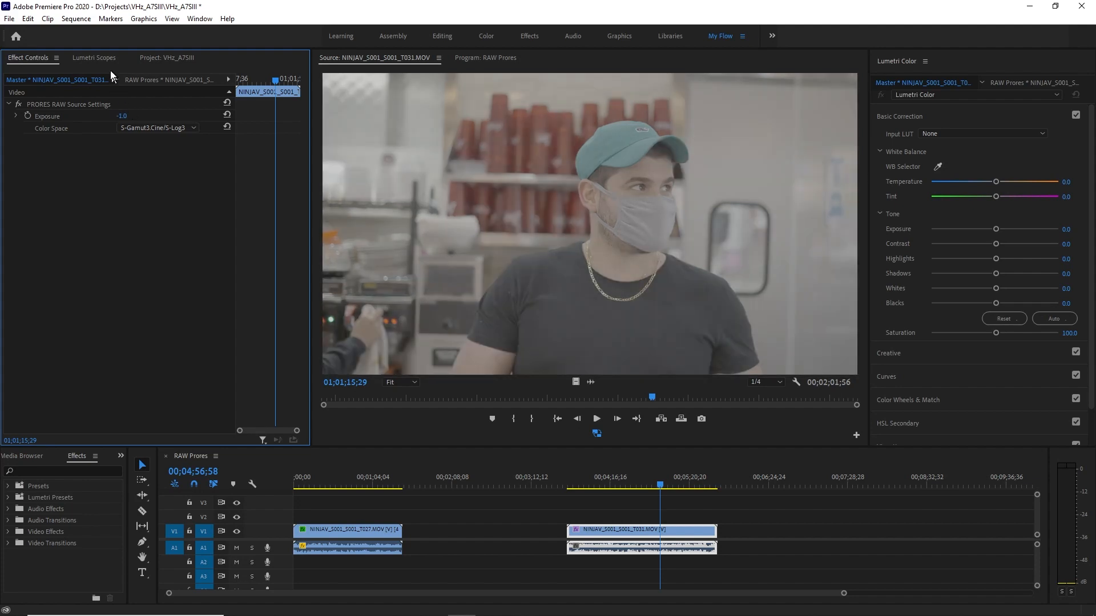
{"action": "left_click", "coordinate": [159, 80]}
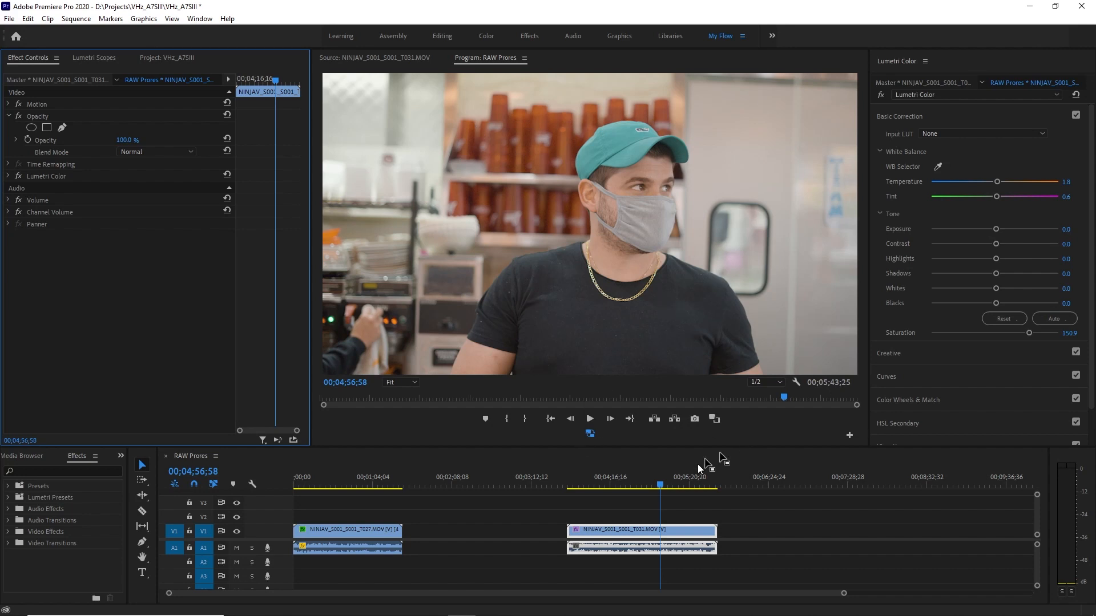
Check the new exposure around 00;04;04;50 and slow the T031 clip to 40% speed.
{"action": "left_click_drag", "start_coordinate": [659, 485], "coordinate": [594, 502]}
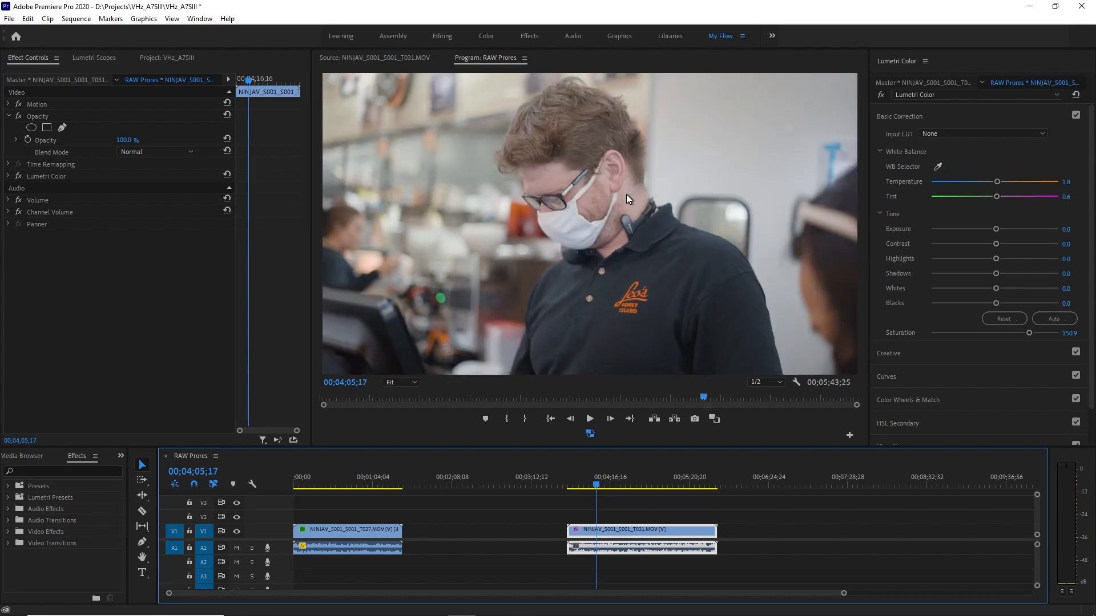
{"action": "left_click", "coordinate": [600, 486]}
{"action": "left_click_drag", "start_coordinate": [601, 487], "coordinate": [595, 487]}
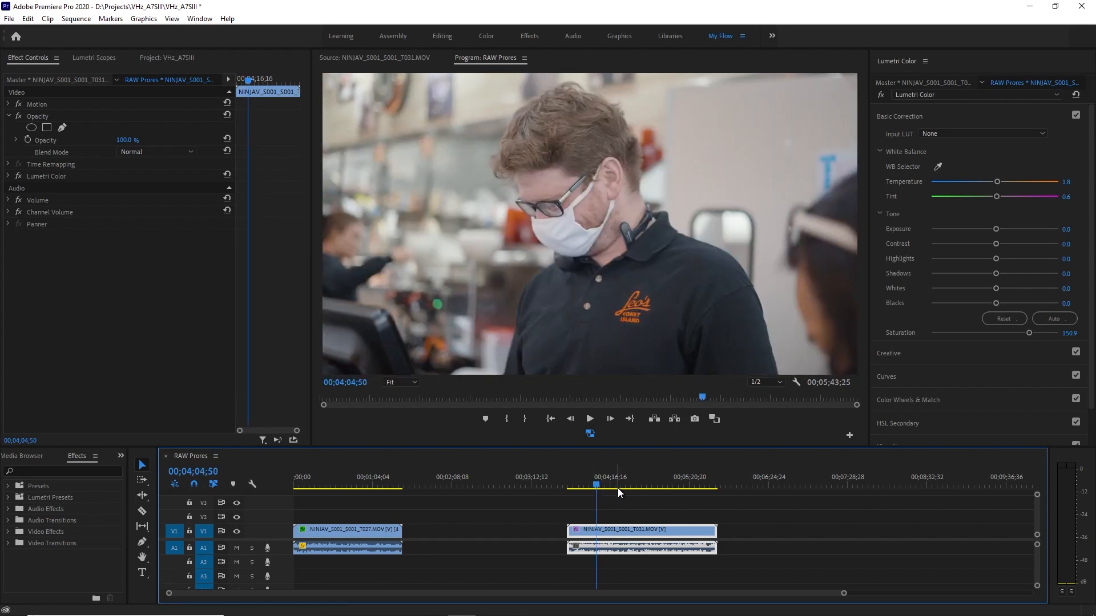
{"action": "right_click", "coordinate": [653, 531]}
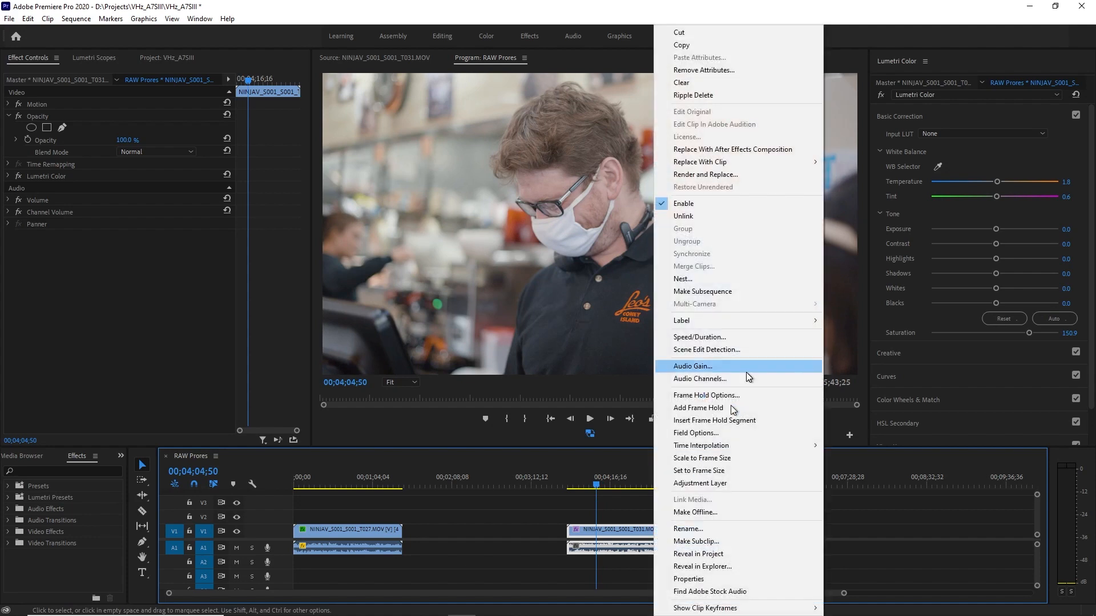
{"action": "left_click", "coordinate": [720, 338]}
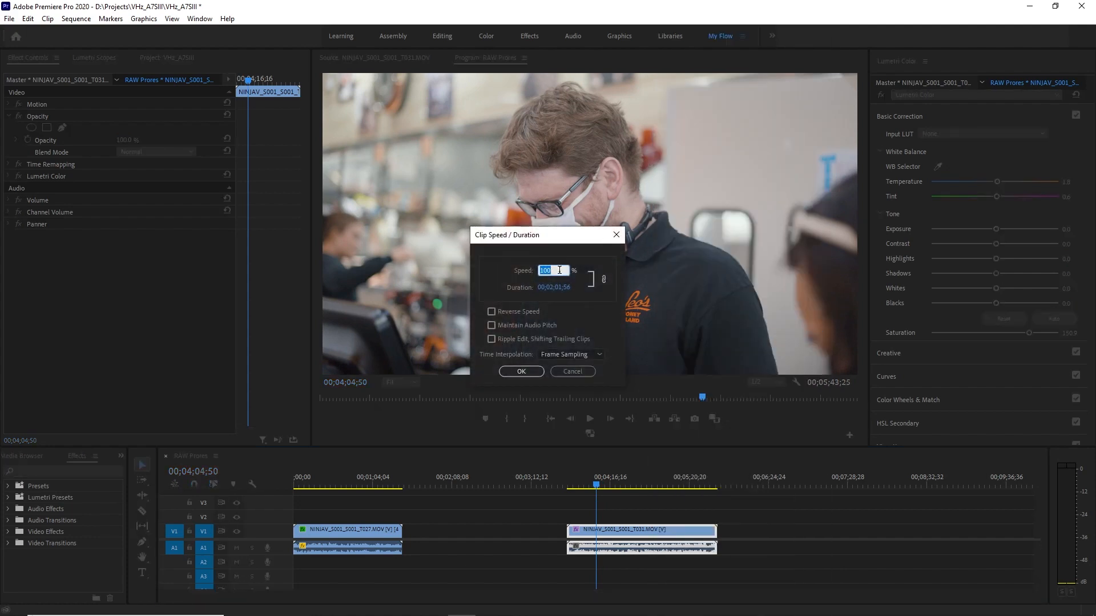
{"action": "type", "text": "40"}
{"action": "key", "text": "Return"}
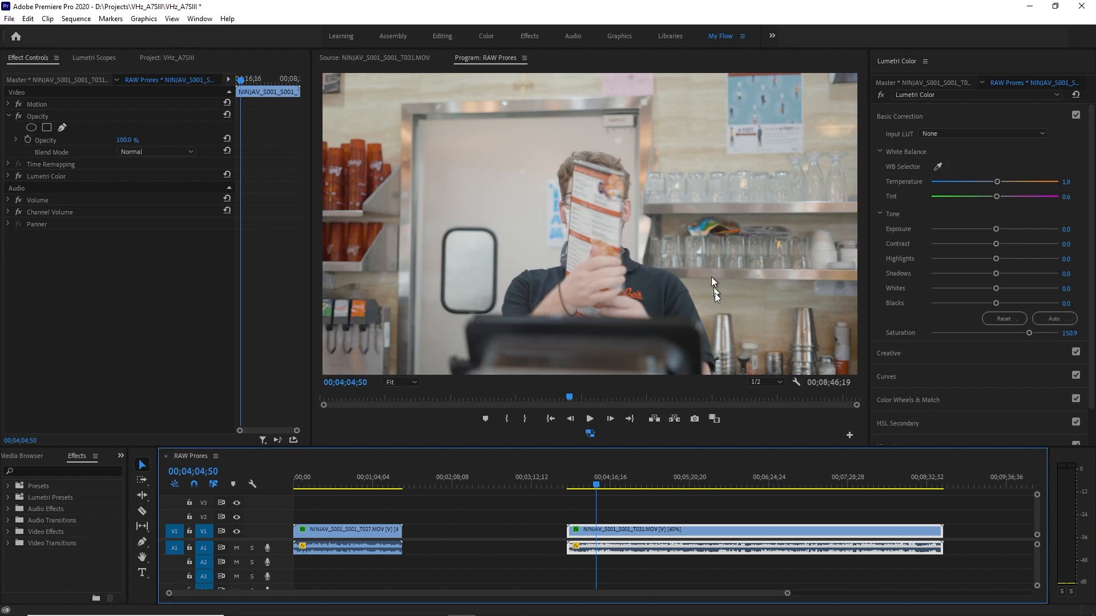
Play back the slowed T031 clip from about 00;07;13;45 to review the grade on the woman at the coffee machines.
{"action": "left_click_drag", "start_coordinate": [594, 484], "coordinate": [683, 495]}
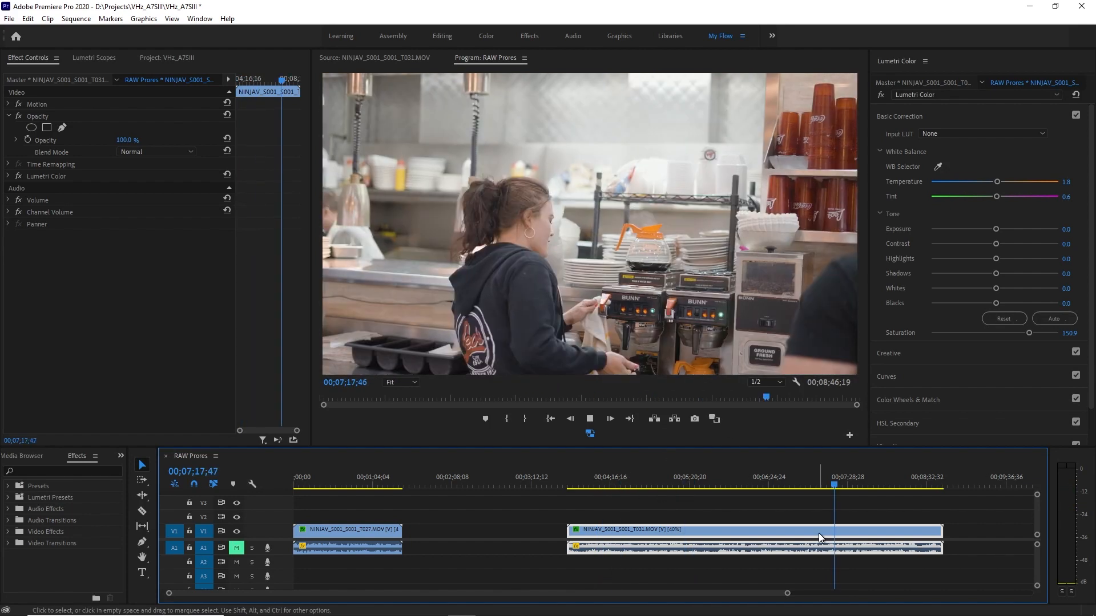
{"action": "key", "text": "space"}
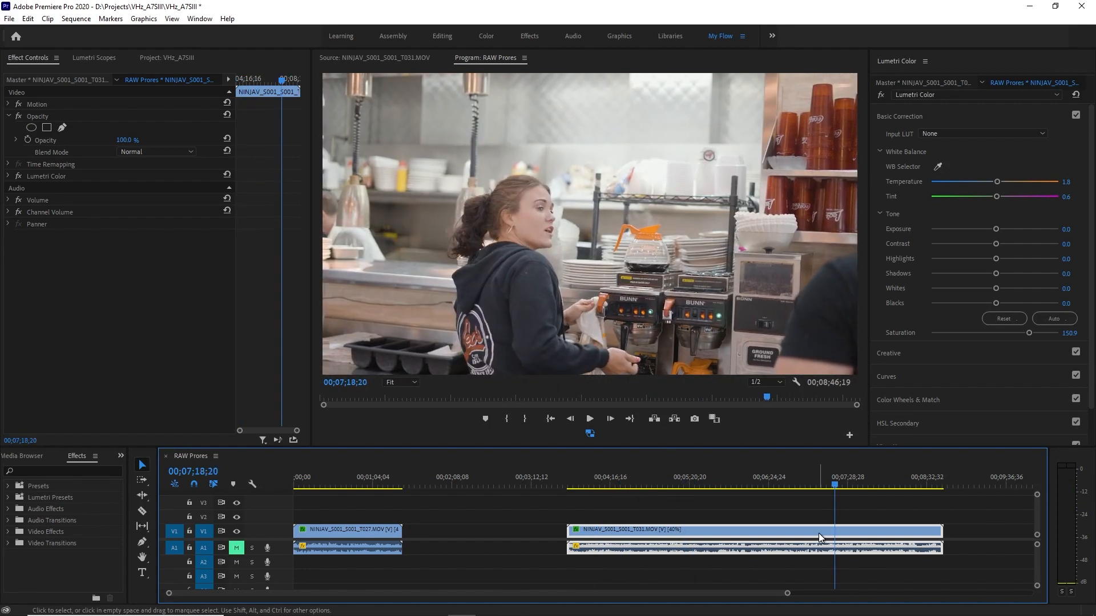
{"action": "left_click_drag", "start_coordinate": [829, 483], "coordinate": [826, 485]}
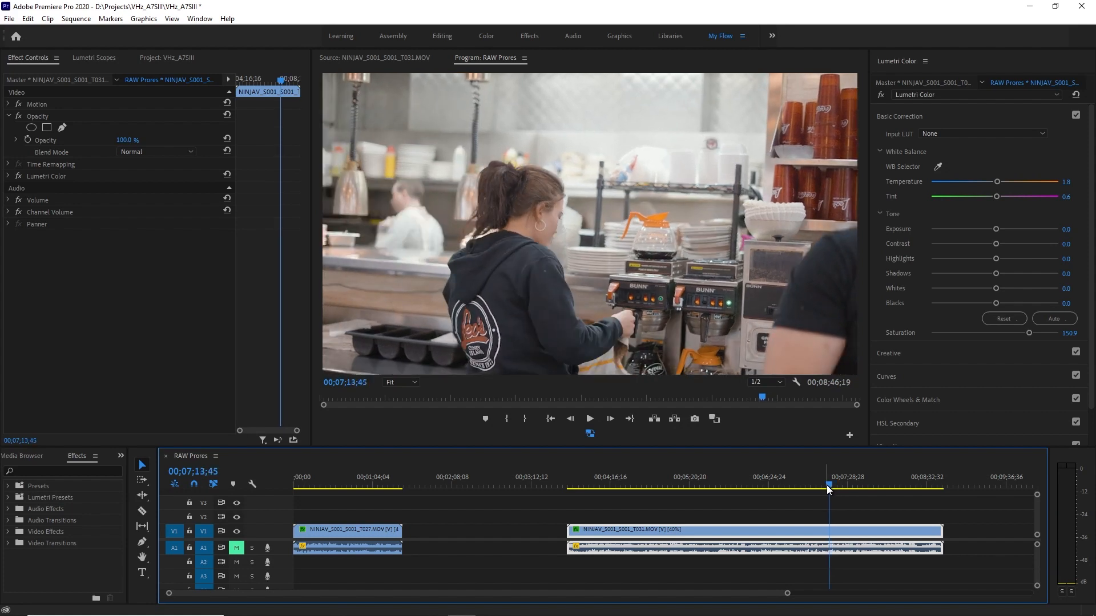
{"action": "key", "text": "space"}
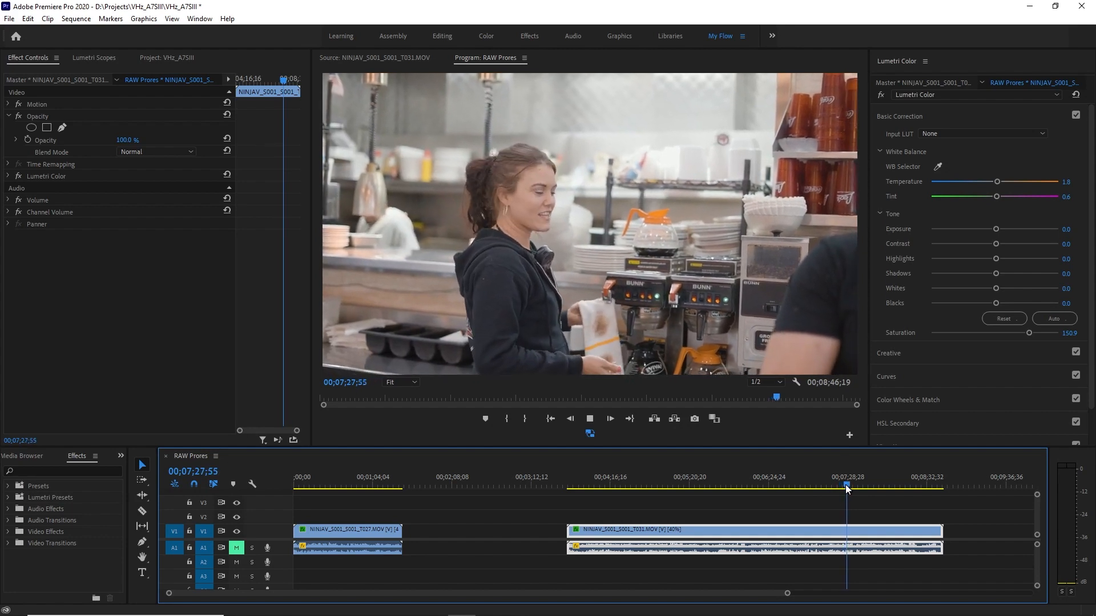
Play back the slowed T031 clip from about 00;08;32;16 to review the grade on the man in glasses.
{"action": "left_click_drag", "start_coordinate": [846, 485], "coordinate": [923, 491]}
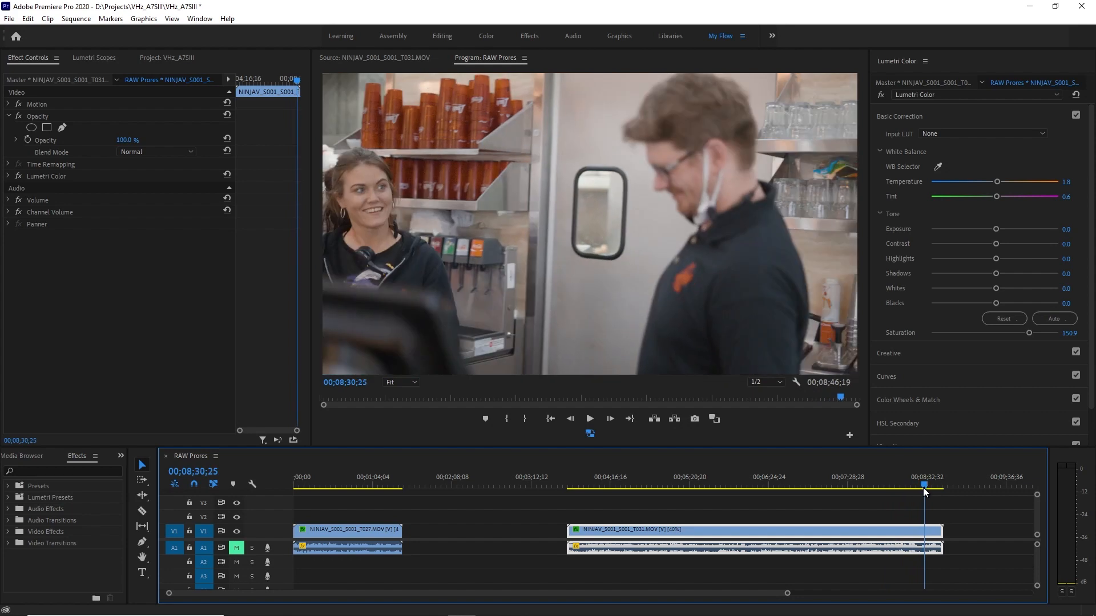
{"action": "left_click_drag", "start_coordinate": [923, 486], "coordinate": [925, 485]}
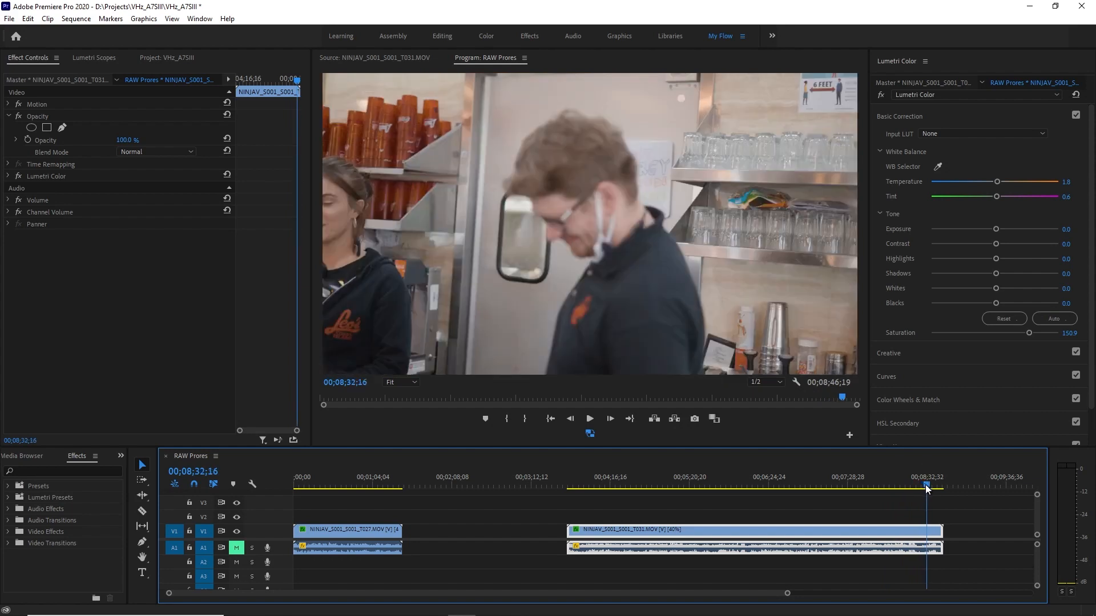
{"action": "key", "text": "space"}
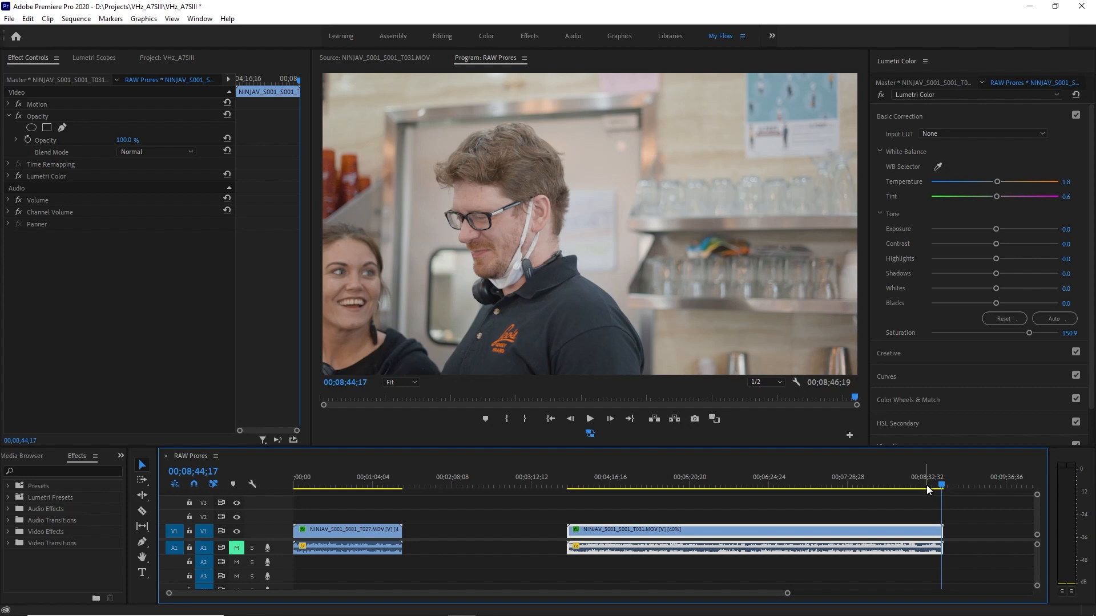
Show the T031 master clip's source at about 00;07;44;12 and dock the Lumetri Scopes in the same group as the Source and Program monitors.
{"action": "left_click", "coordinate": [869, 481]}
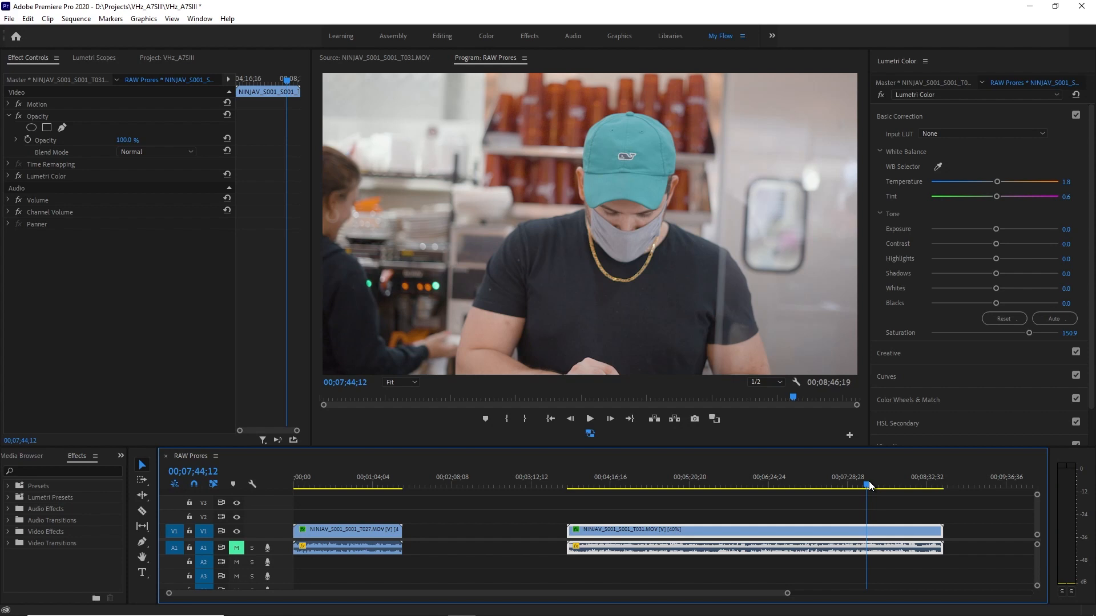
{"action": "left_click", "coordinate": [74, 80]}
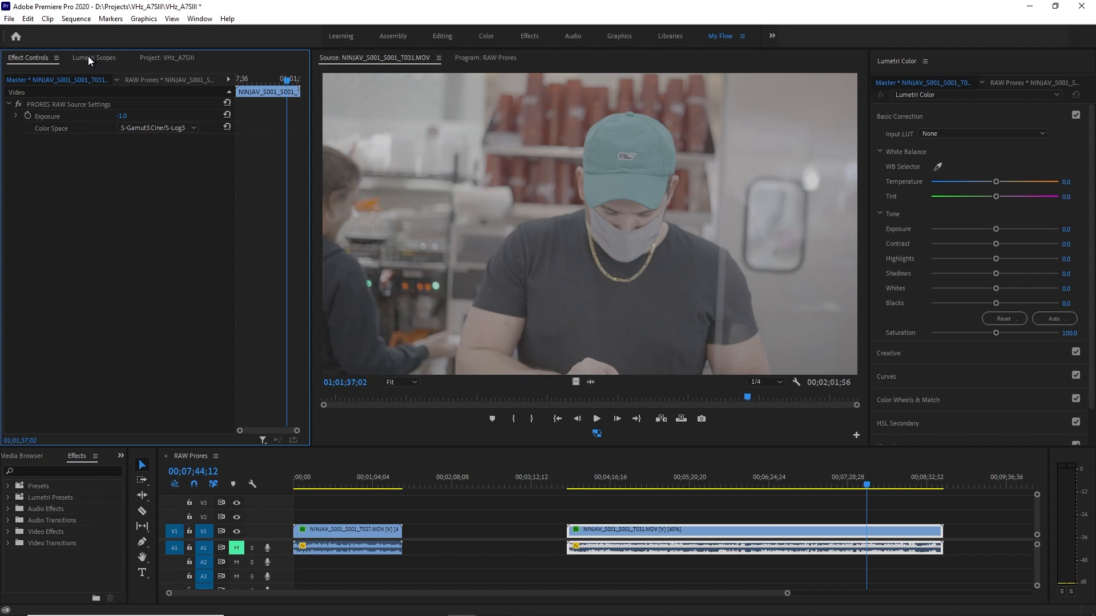
{"action": "left_click_drag", "start_coordinate": [88, 60], "coordinate": [420, 95]}
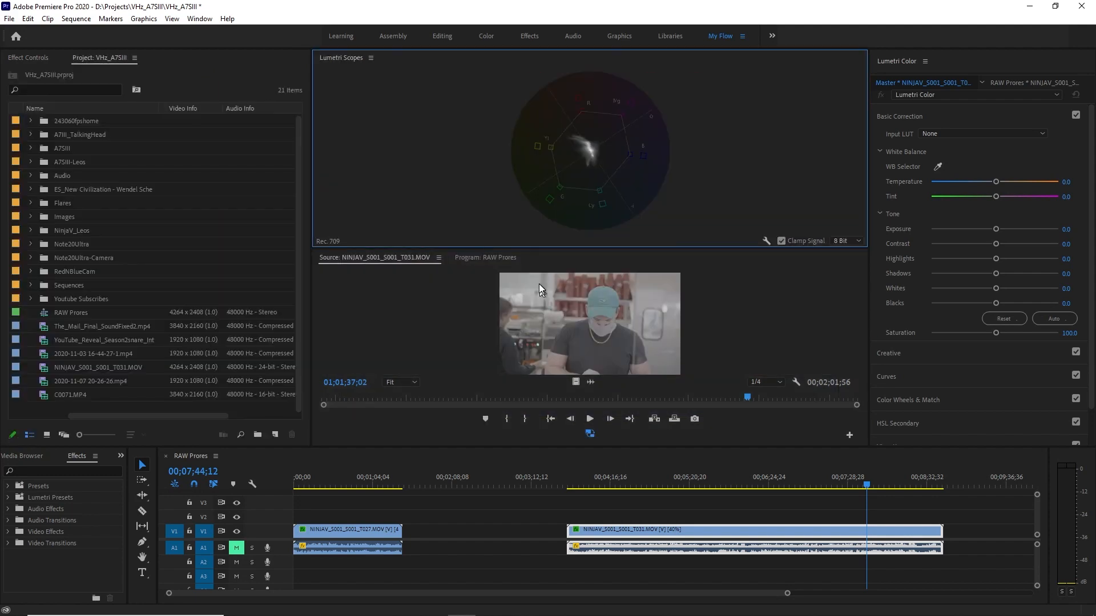
{"action": "left_click_drag", "start_coordinate": [352, 61], "coordinate": [392, 260]}
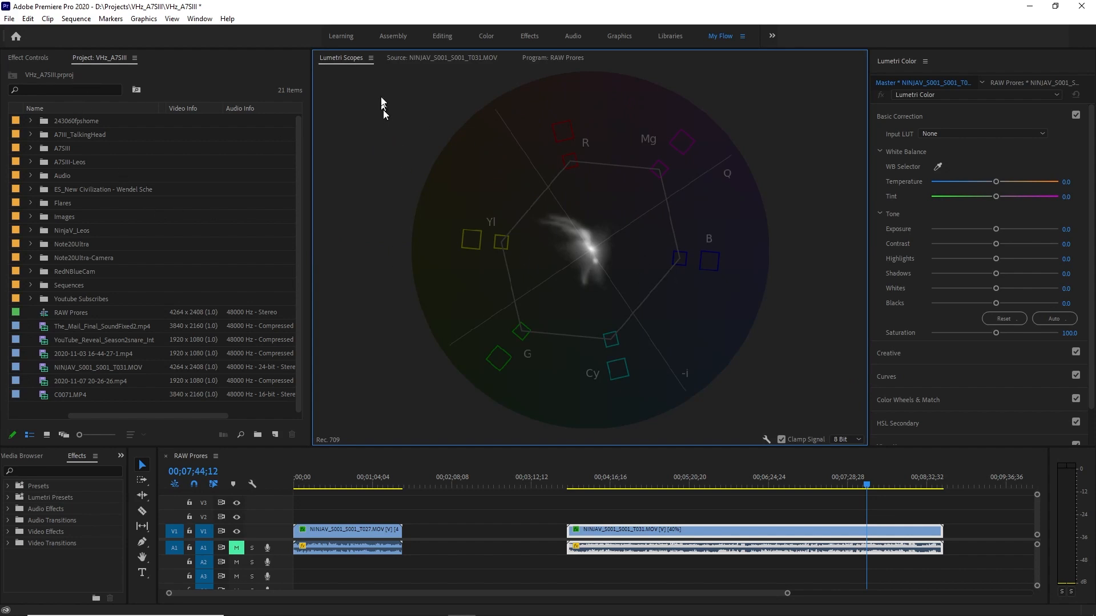
{"action": "left_click", "coordinate": [447, 59]}
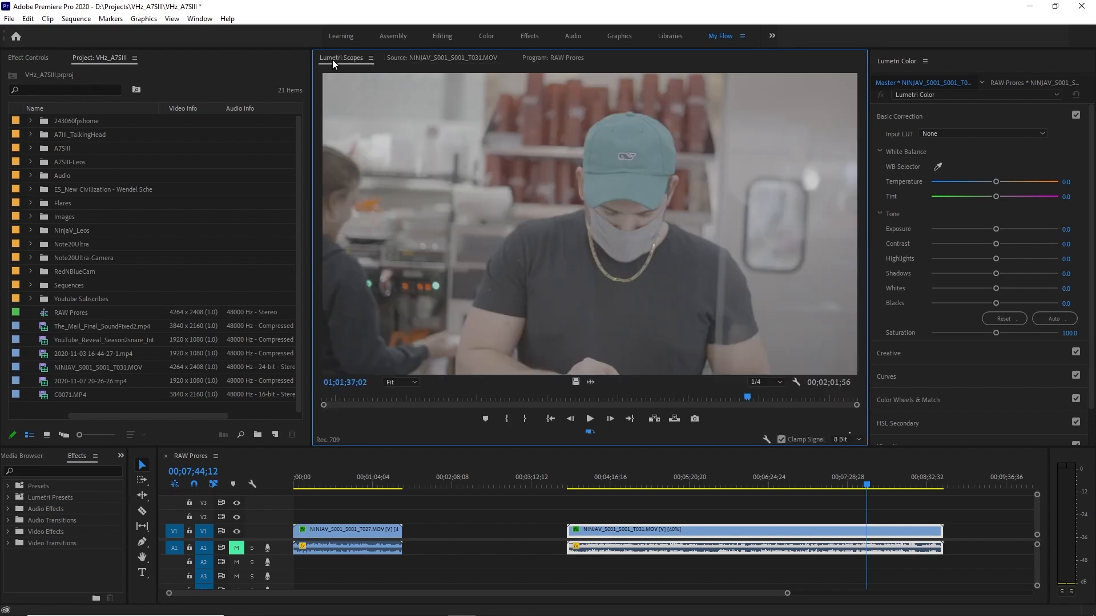
Set the Lumetri Scopes to show only the RGB waveform, replacing the YUV vectorscope.
{"action": "left_click", "coordinate": [333, 59]}
{"action": "right_click", "coordinate": [501, 169]}
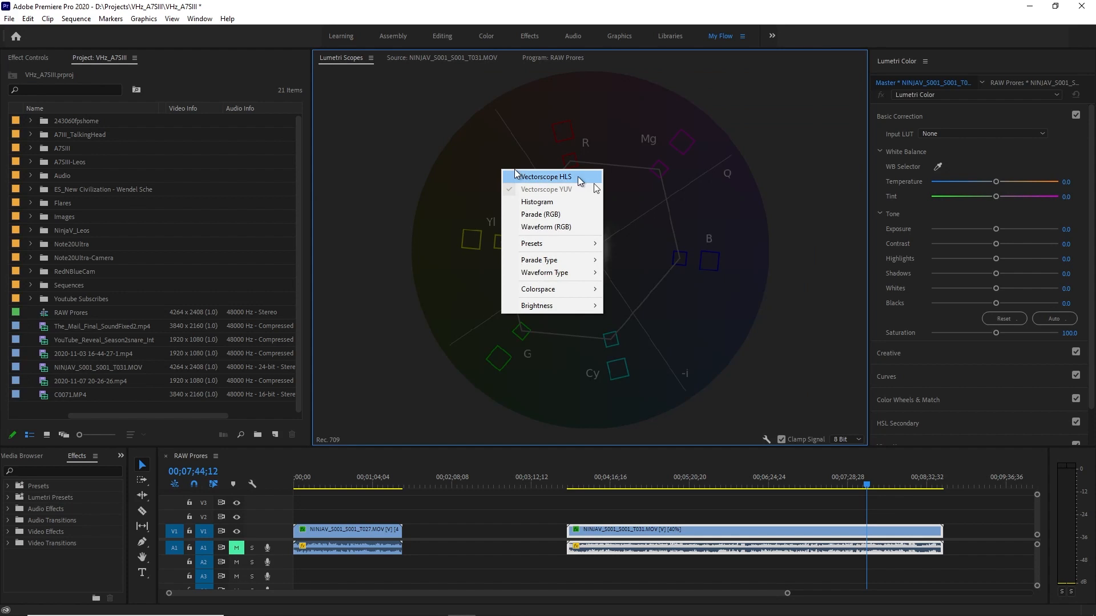
{"action": "left_click", "coordinate": [546, 227]}
{"action": "right_click", "coordinate": [674, 247]}
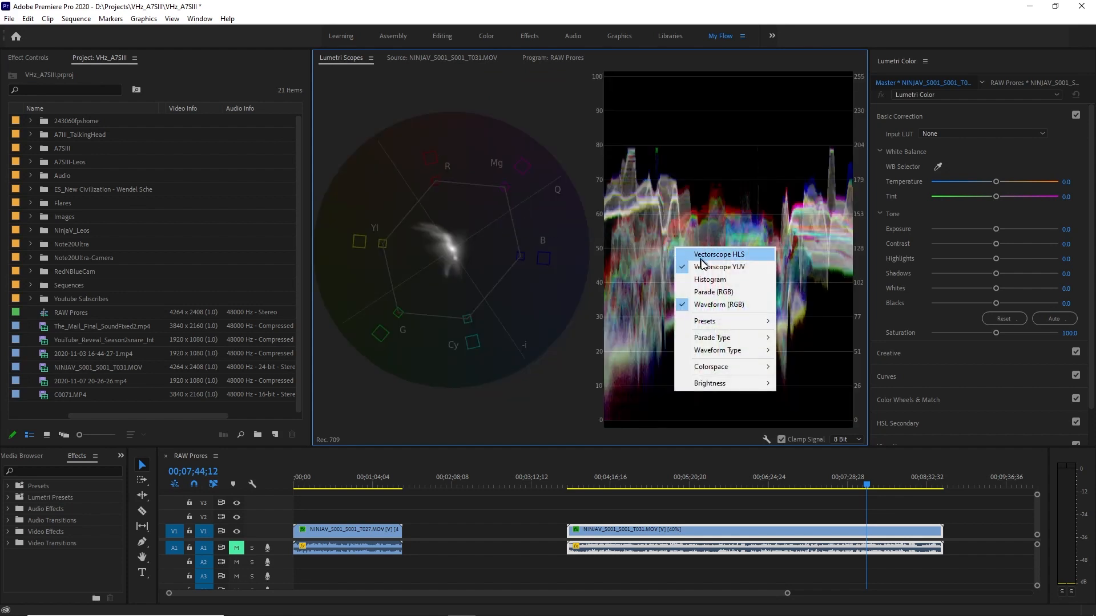
{"action": "left_click", "coordinate": [716, 267]}
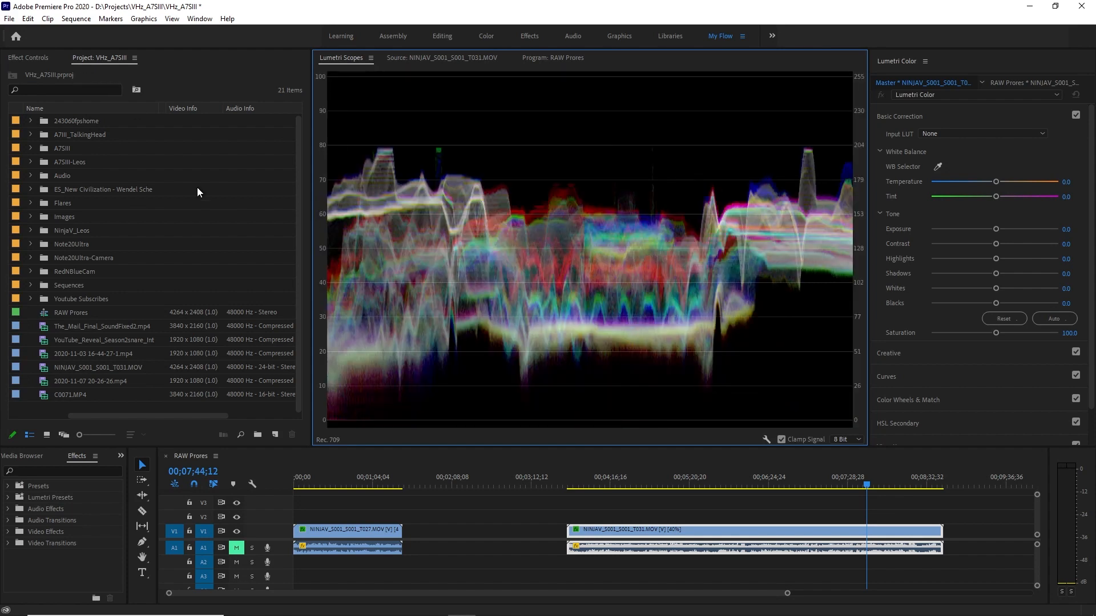
Compare the T031 master clip's ProRes RAW source settings and flat image with the graded sequence clip, ending at about 00;08;34;06.
{"action": "left_click", "coordinate": [26, 57]}
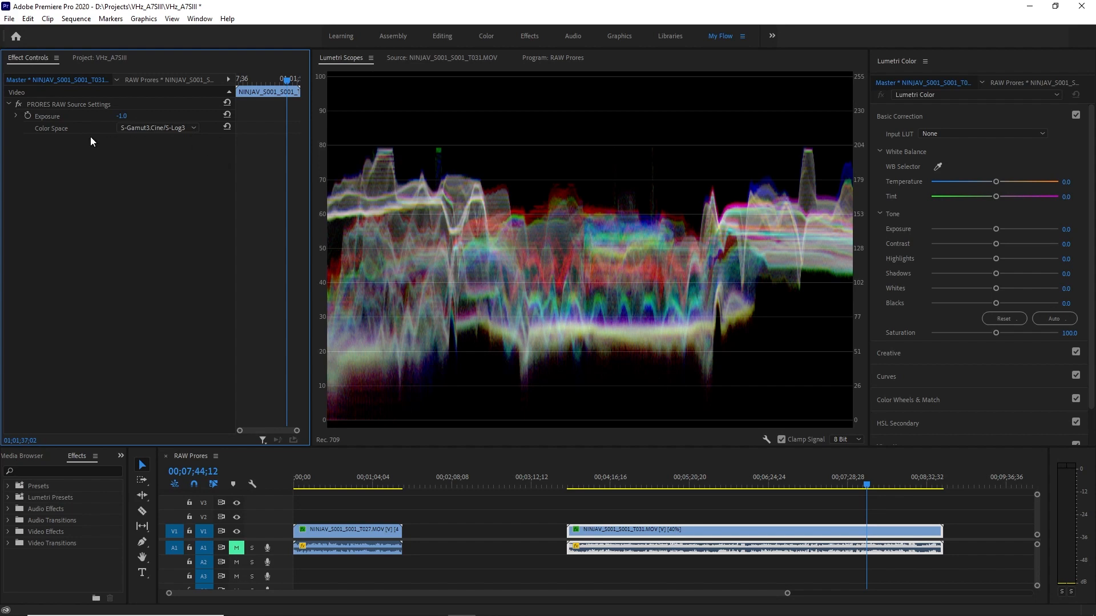
{"action": "left_click", "coordinate": [156, 81]}
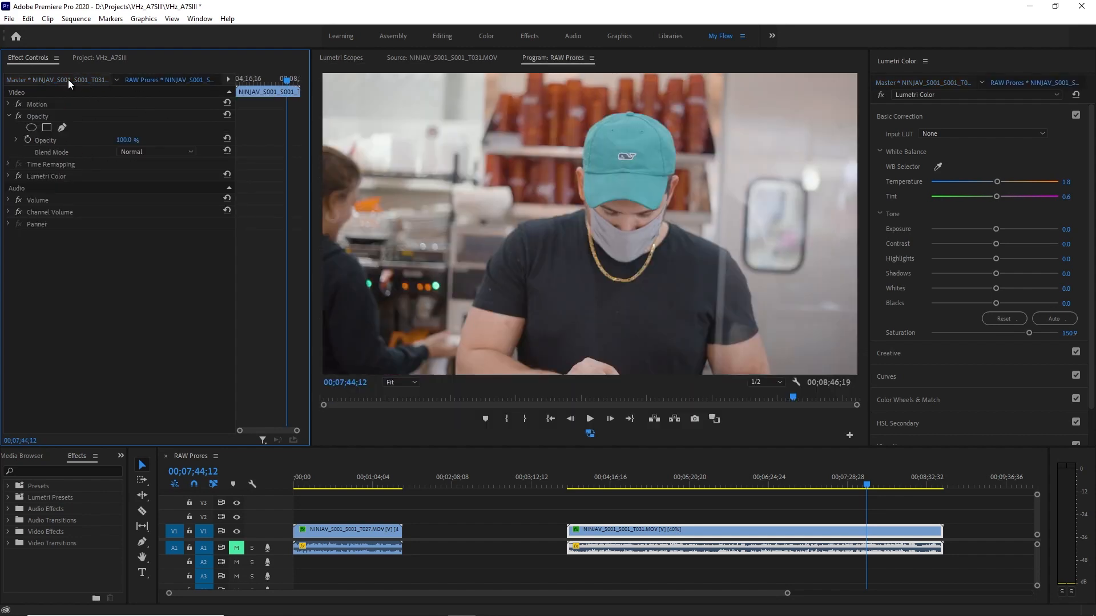
{"action": "left_click", "coordinate": [70, 80]}
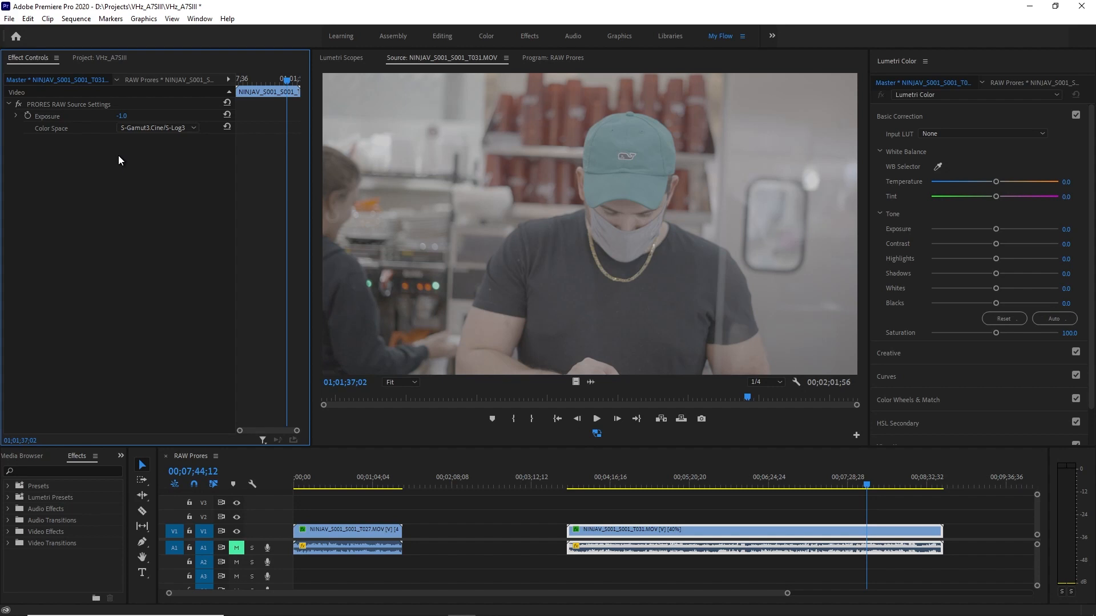
{"action": "left_click", "coordinate": [156, 81]}
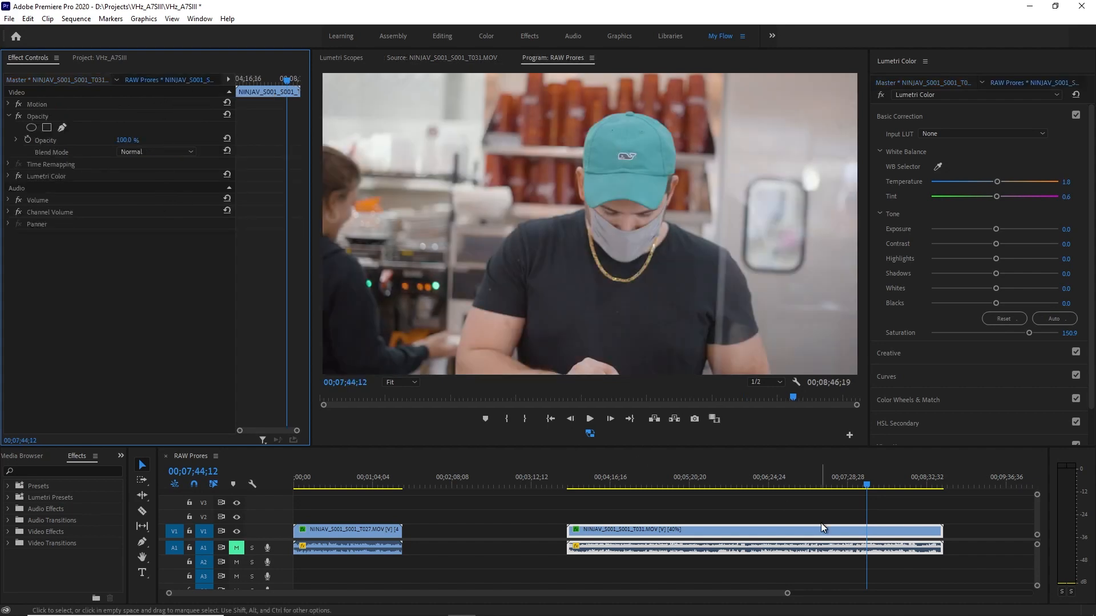
{"action": "left_click_drag", "start_coordinate": [865, 483], "coordinate": [927, 496]}
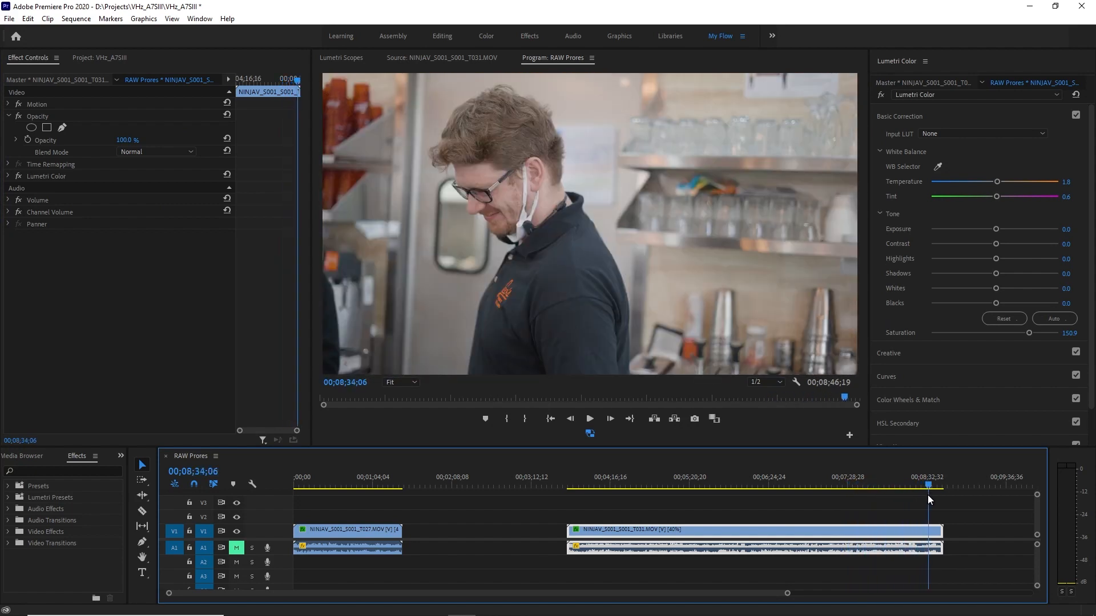